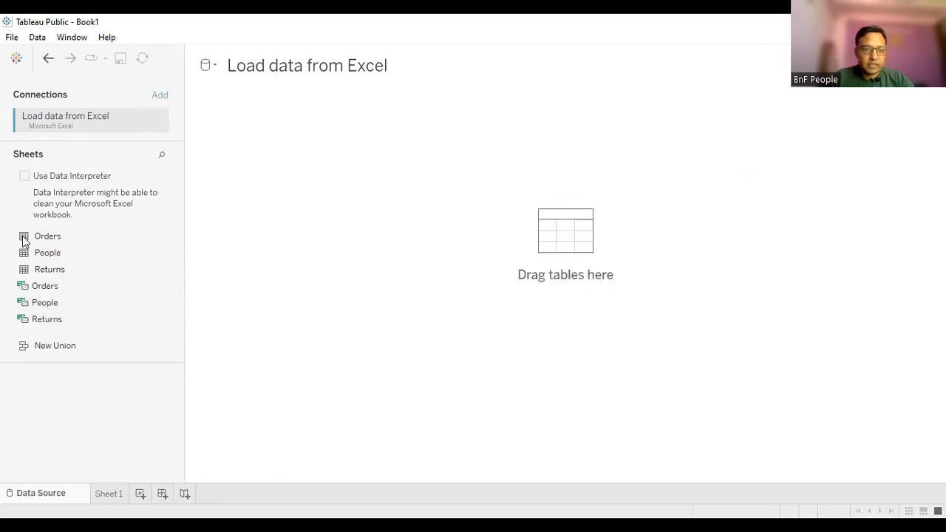
- Add the Orders sheet to the data source canvas and enlarge its data preview with the table details collapsed
{"action": "left_click_drag", "start_coordinate": [47, 242], "coordinate": [435, 224]}
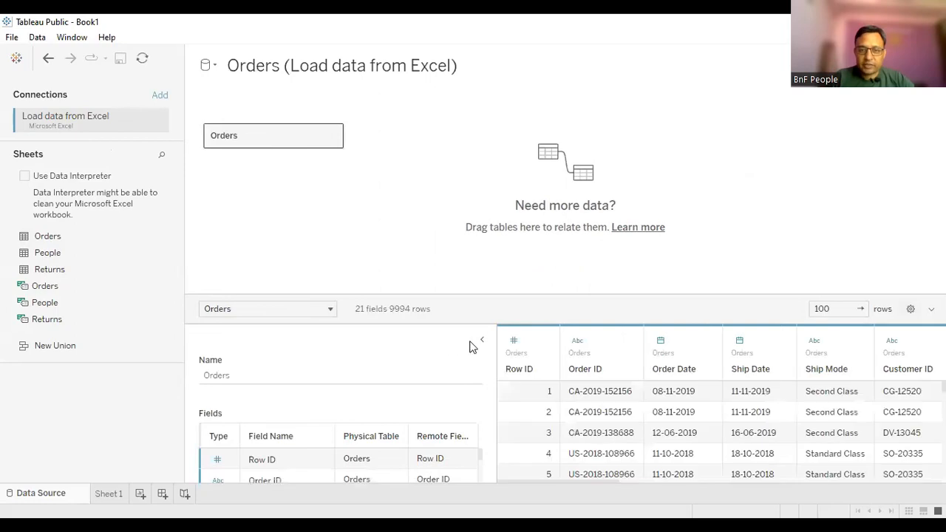
{"action": "left_click", "coordinate": [482, 343]}
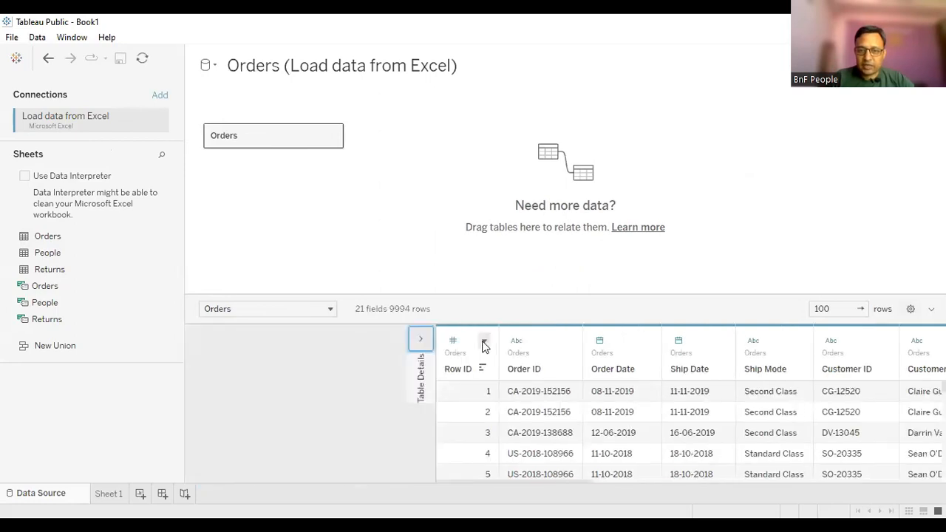
{"action": "left_click_drag", "start_coordinate": [525, 293], "coordinate": [523, 152]}
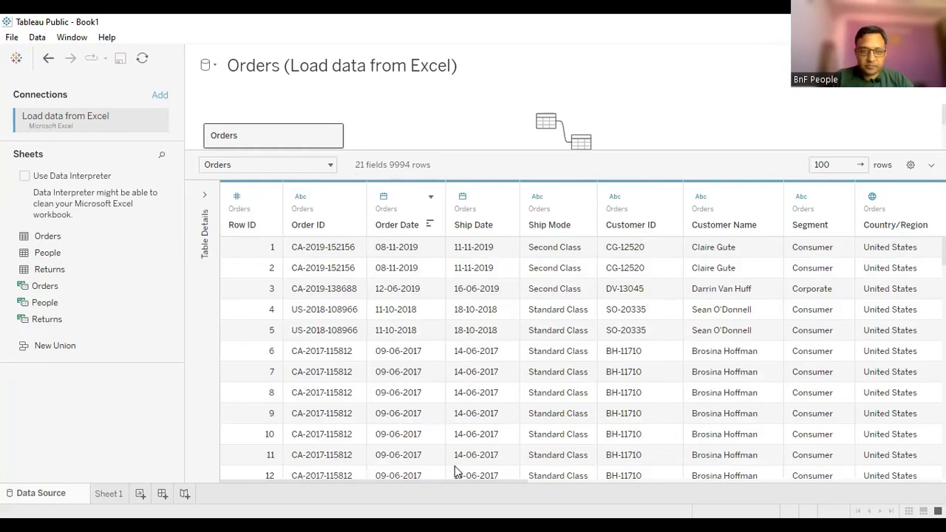
{"action": "left_click_drag", "start_coordinate": [509, 488], "coordinate": [803, 494]}
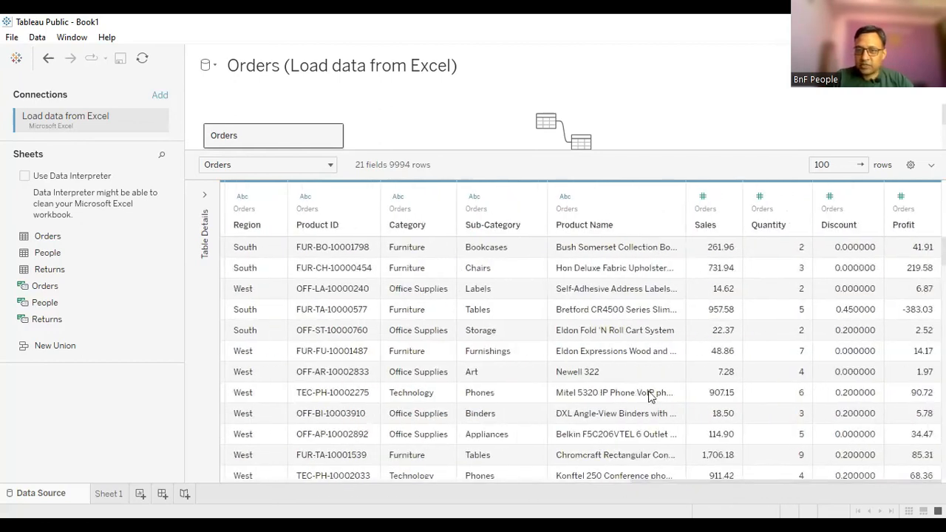
{"action": "left_click_drag", "start_coordinate": [706, 483], "coordinate": [169, 360]}
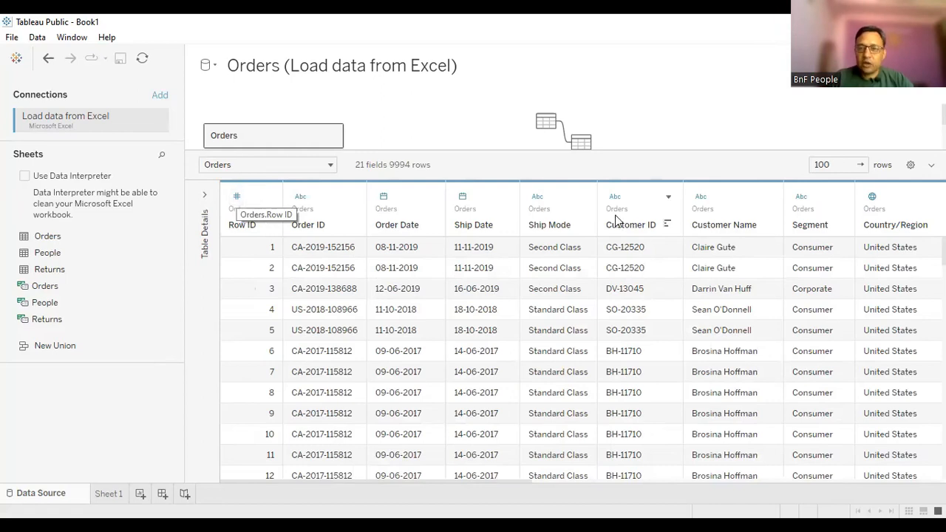
- Review the field options, data types and geographic roles available for the Customer ID column
{"action": "left_click", "coordinate": [669, 198]}
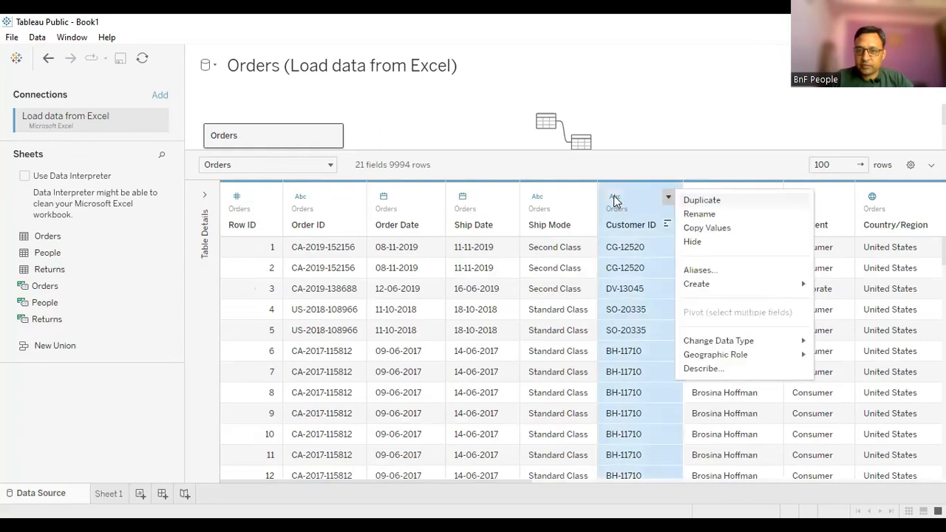
{"action": "left_click", "coordinate": [614, 198]}
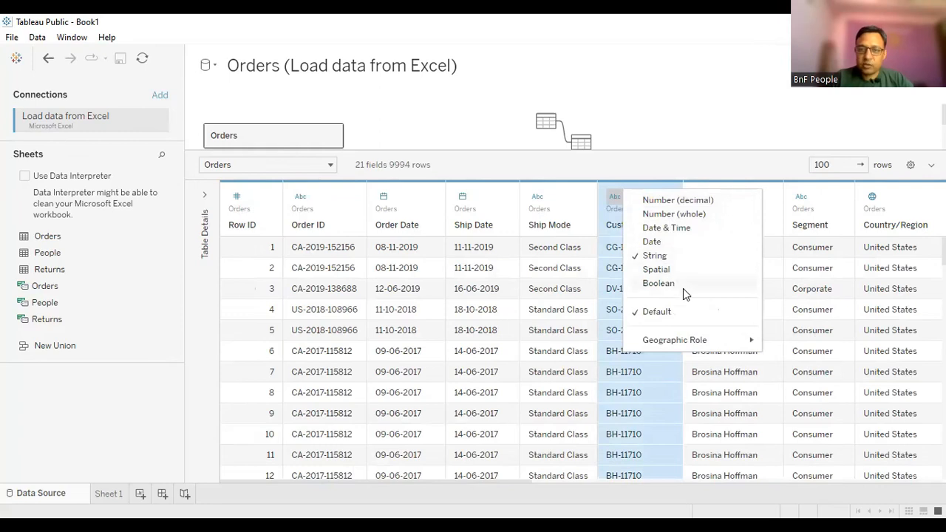
{"action": "mouse_move", "coordinate": [684, 340]}
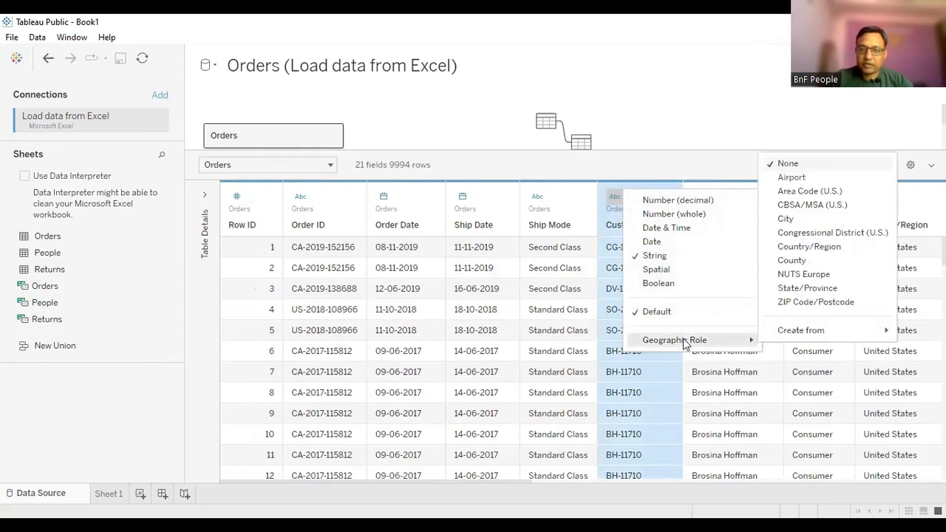
{"action": "left_click", "coordinate": [484, 167]}
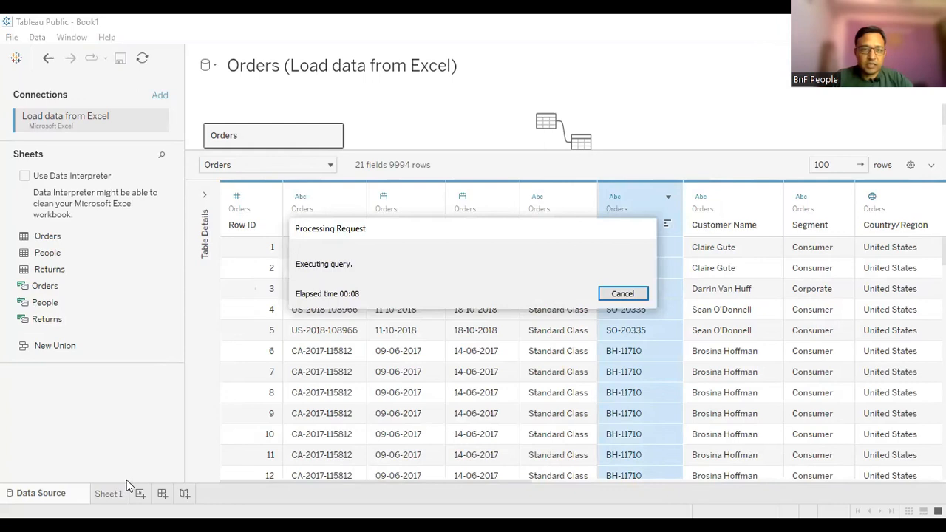
- Go to the Sheet 1 worksheet and rename it as Bar Chart
{"action": "left_click", "coordinate": [125, 484]}
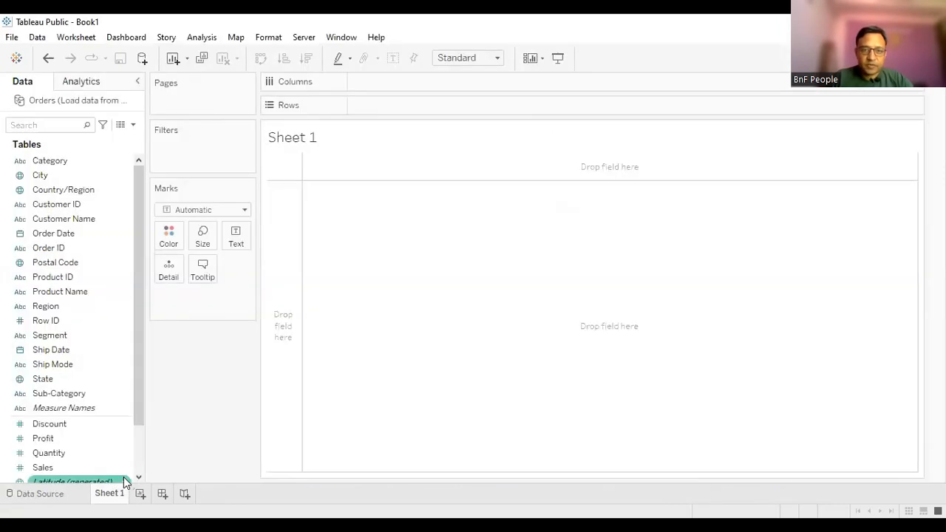
{"action": "left_click", "coordinate": [47, 494]}
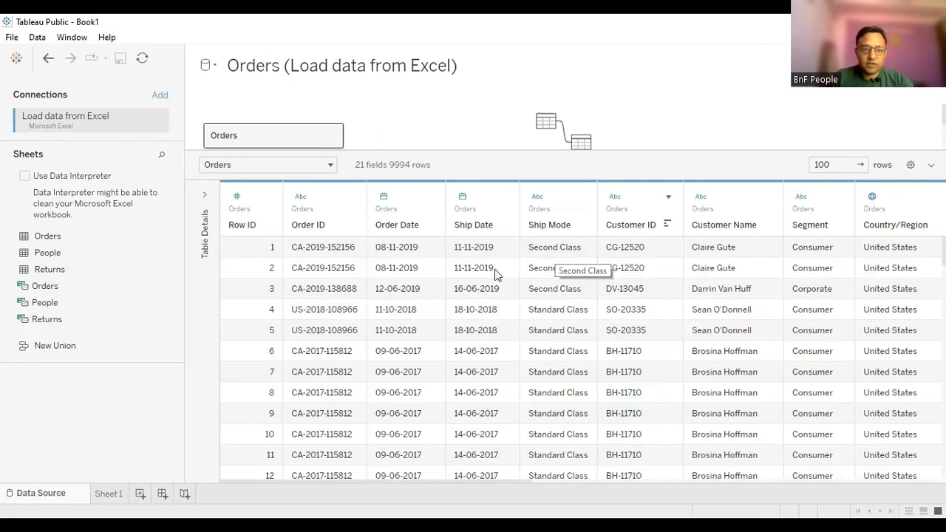
{"action": "left_click", "coordinate": [124, 498]}
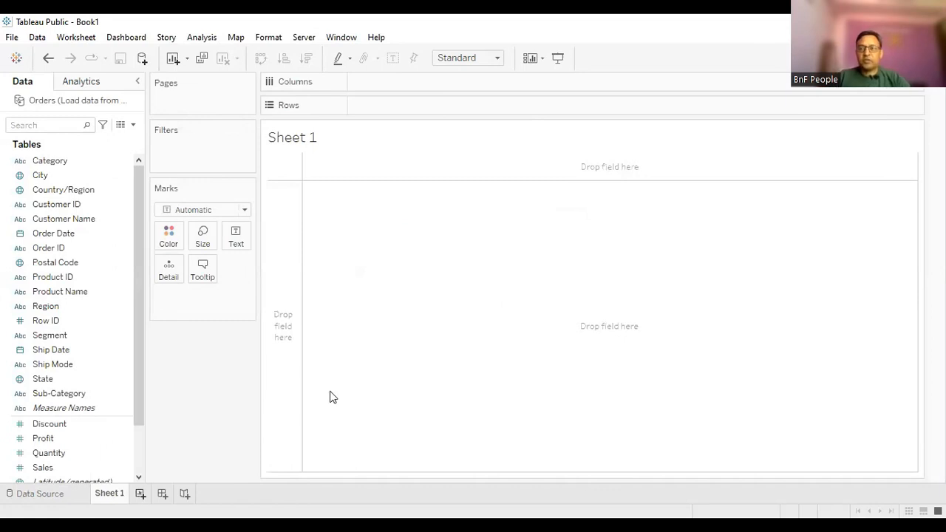
{"action": "right_click", "coordinate": [116, 495]}
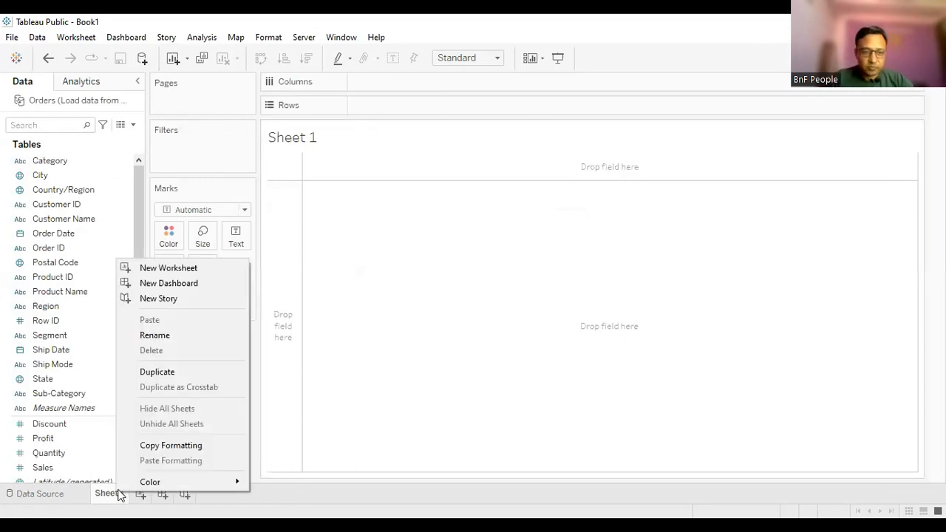
{"action": "left_click", "coordinate": [162, 331]}
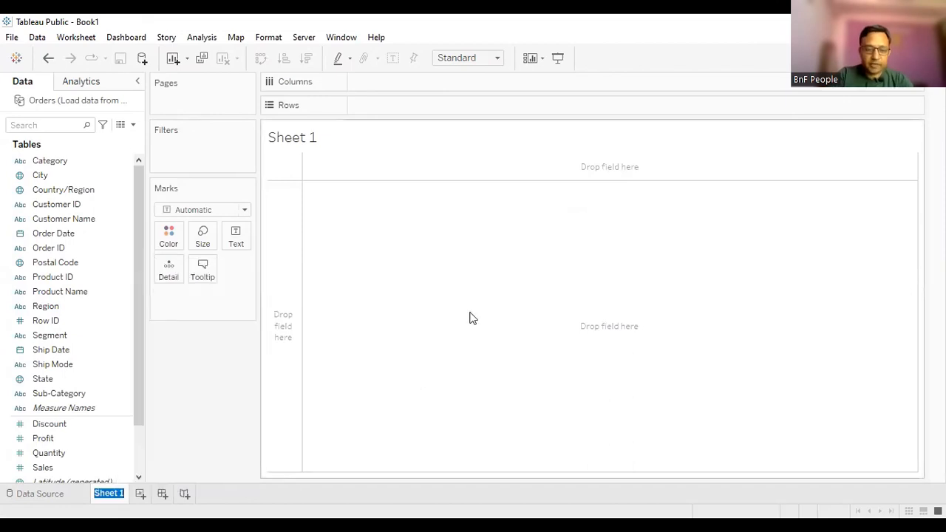
{"action": "type", "text": "Bar C"}
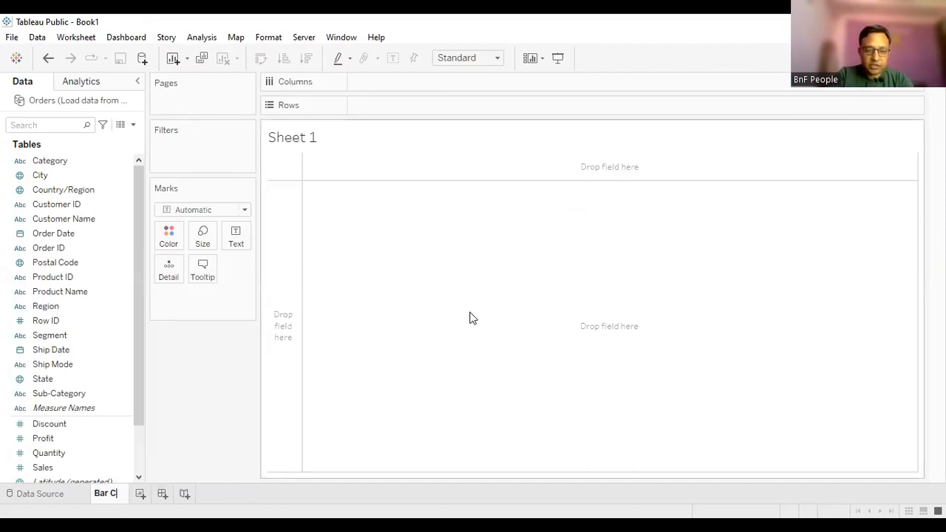
{"action": "type", "text": "hart"}
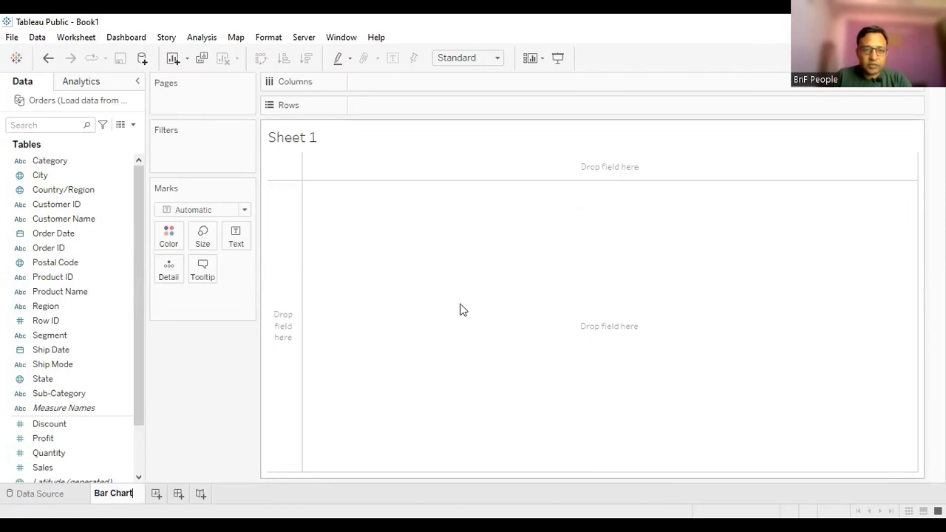
{"action": "key", "text": "Return"}
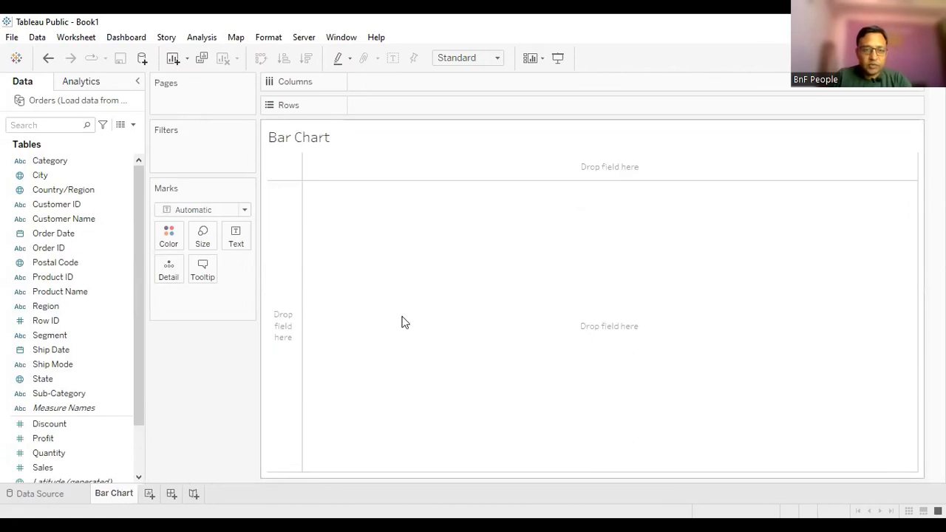
{"action": "left_click", "coordinate": [118, 466]}
{"action": "left_click", "coordinate": [307, 147]}
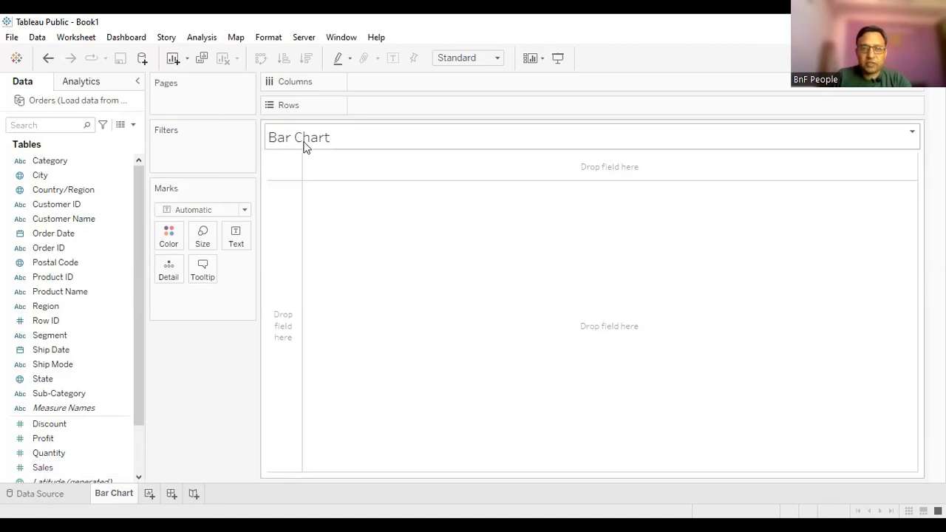
{"action": "left_click", "coordinate": [401, 194]}
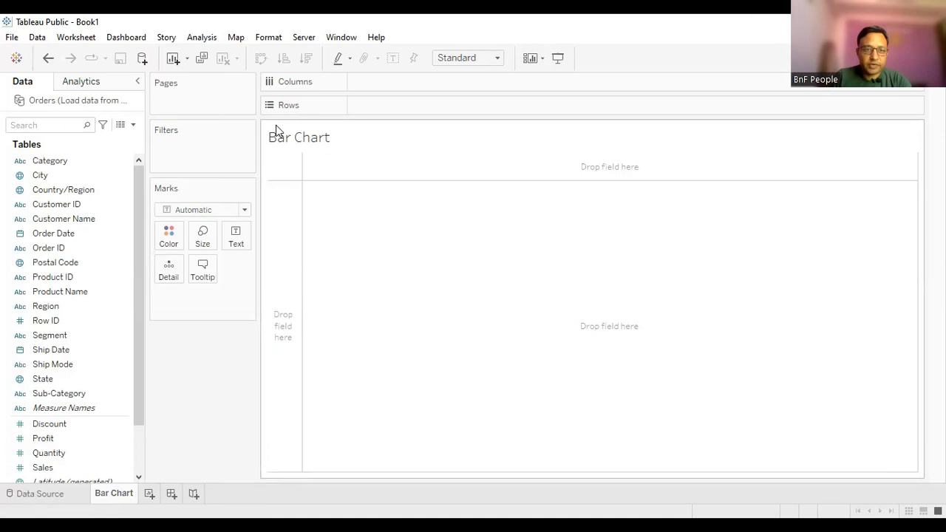
{"action": "left_click", "coordinate": [376, 152]}
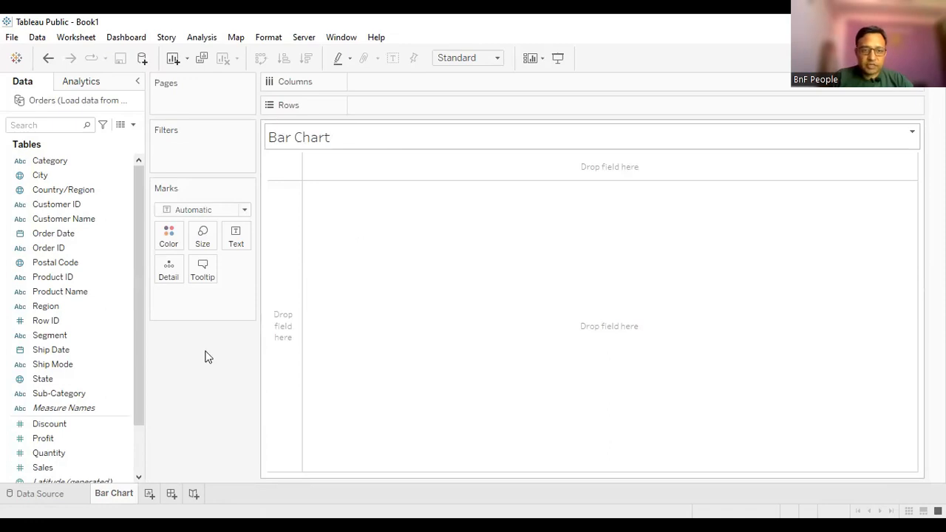
- Show the chart type suggestions and place the Sales measure on Columns
{"action": "left_click", "coordinate": [910, 59]}
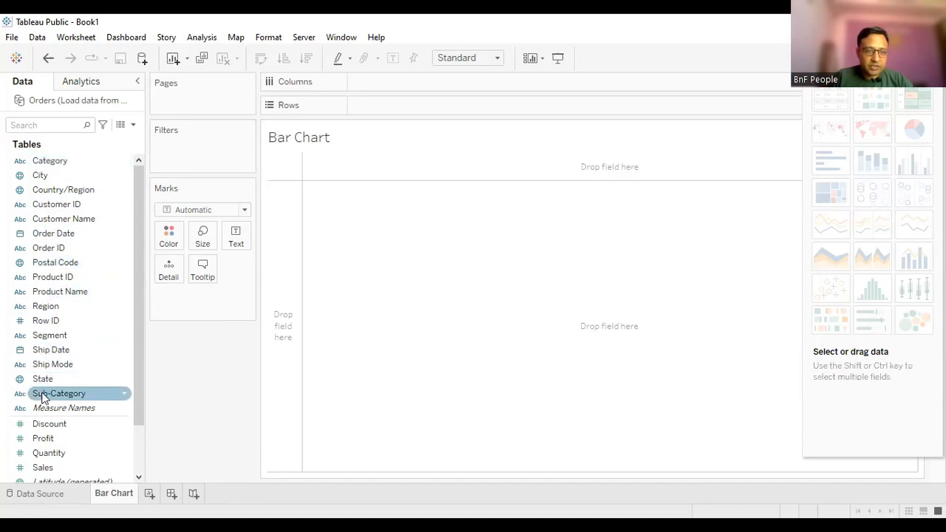
{"action": "scroll", "coordinate": [47, 426], "scroll_direction": "down", "scroll_amount": 4}
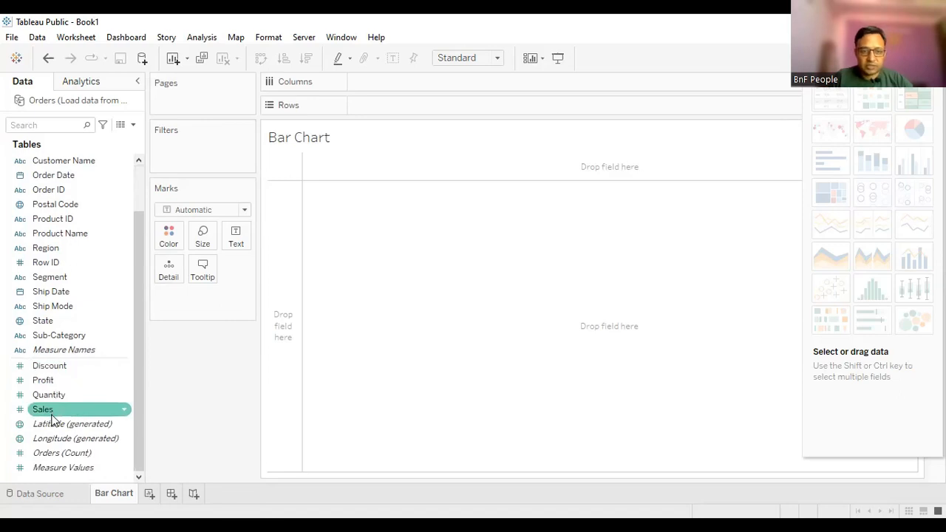
{"action": "left_click", "coordinate": [294, 313]}
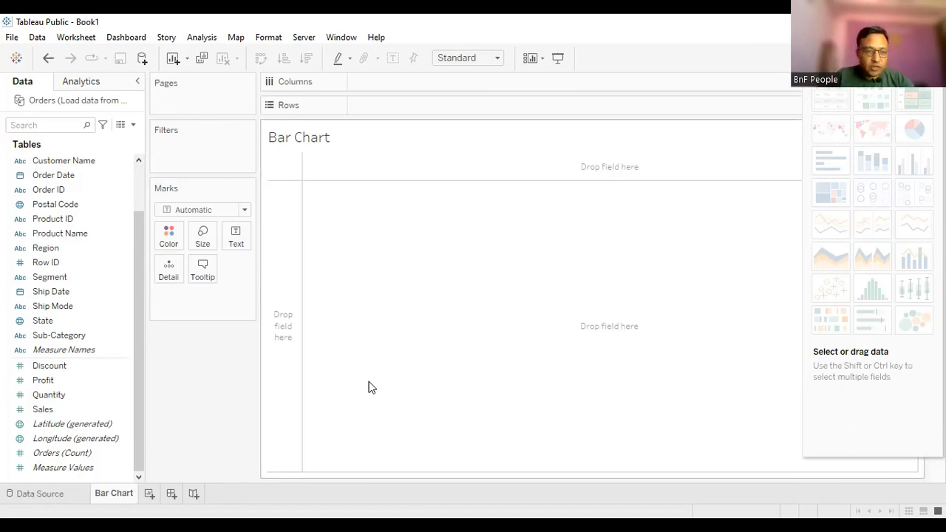
{"action": "left_click", "coordinate": [58, 409]}
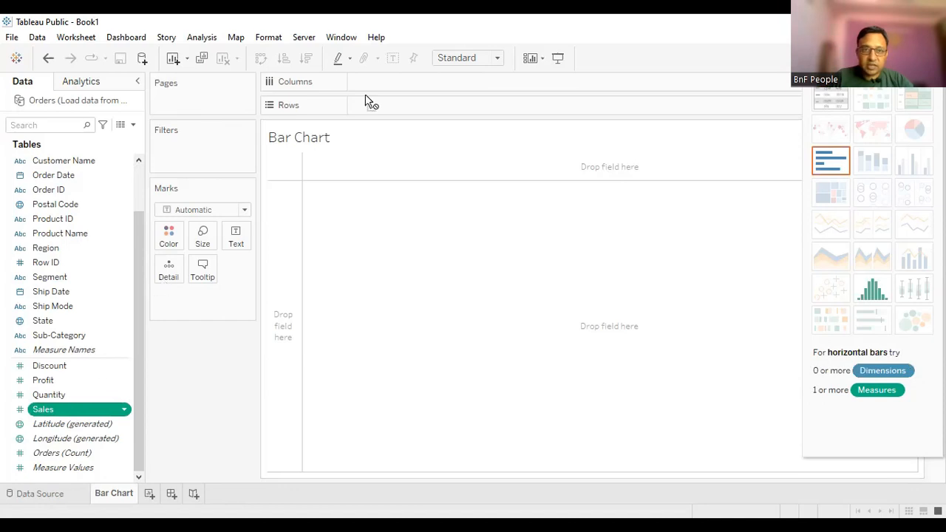
{"action": "left_click_drag", "start_coordinate": [373, 86], "coordinate": [373, 88]}
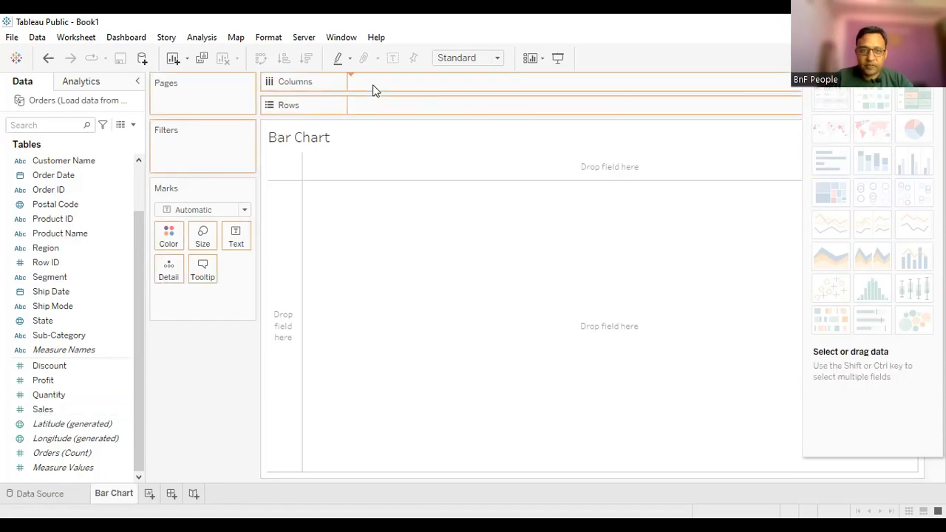
{"action": "left_click_drag", "start_coordinate": [374, 89], "coordinate": [373, 84]}
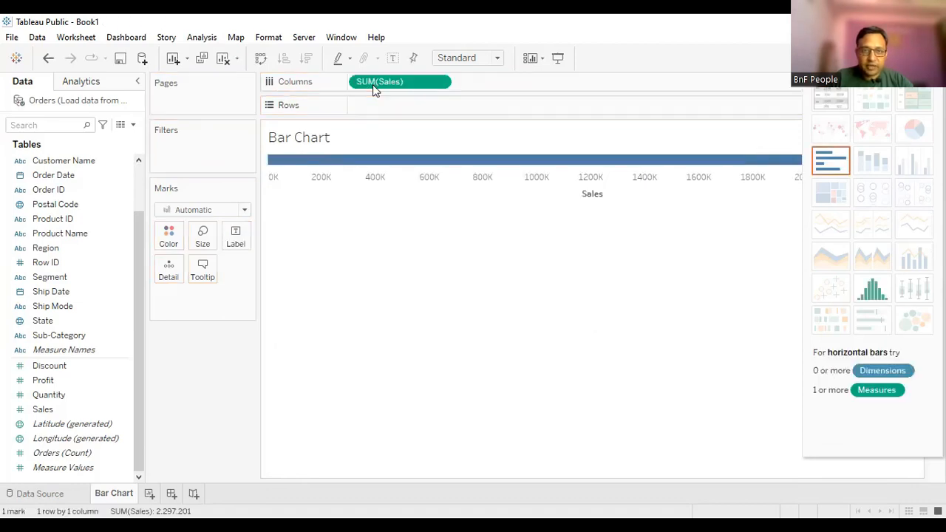
- Place the Sub-Category dimension on Rows and hide the chart type suggestions
{"action": "left_click", "coordinate": [42, 336]}
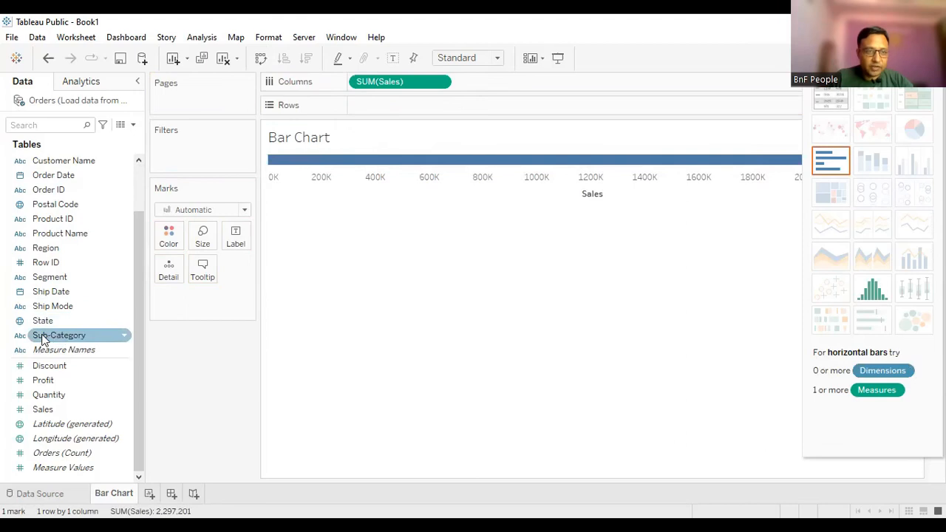
{"action": "left_click_drag", "start_coordinate": [42, 339], "coordinate": [374, 105]}
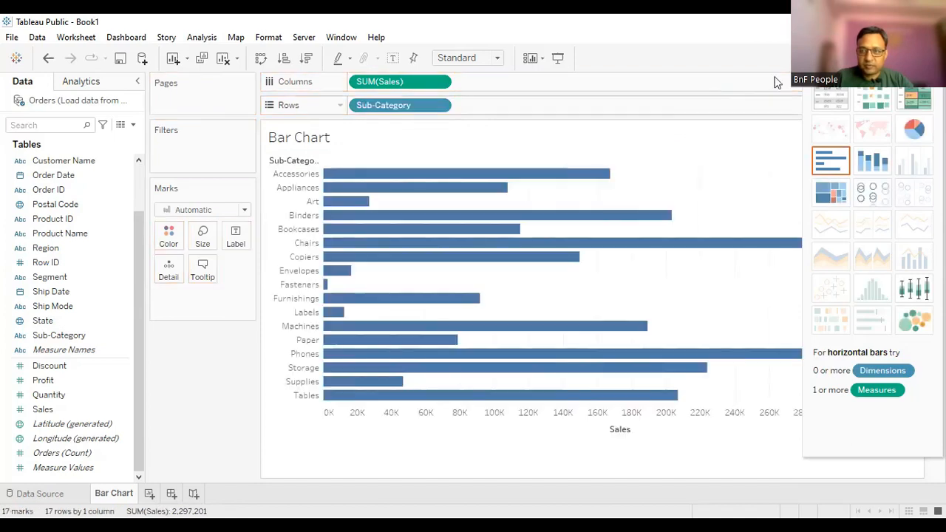
{"action": "left_click", "coordinate": [912, 58]}
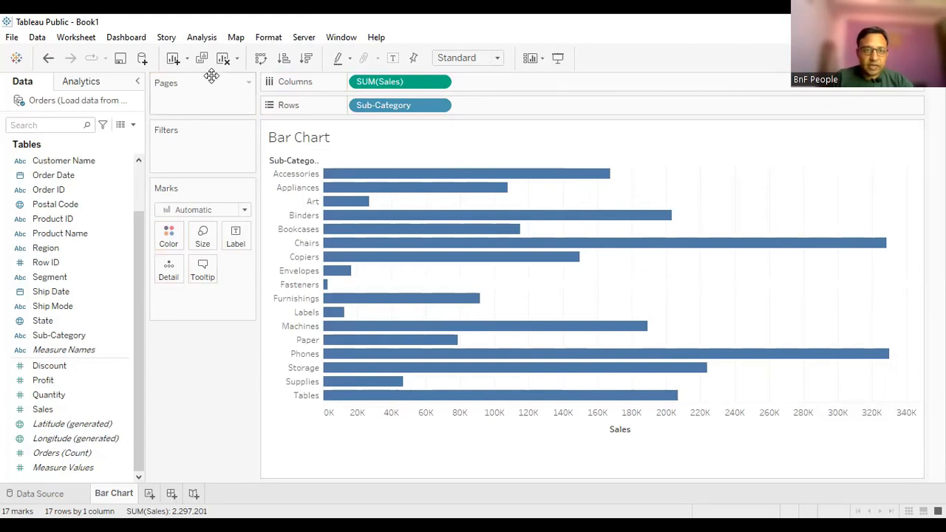
- Sort the sub-categories by sales, trying descending order and settling on ascending order
{"action": "left_click", "coordinate": [285, 62]}
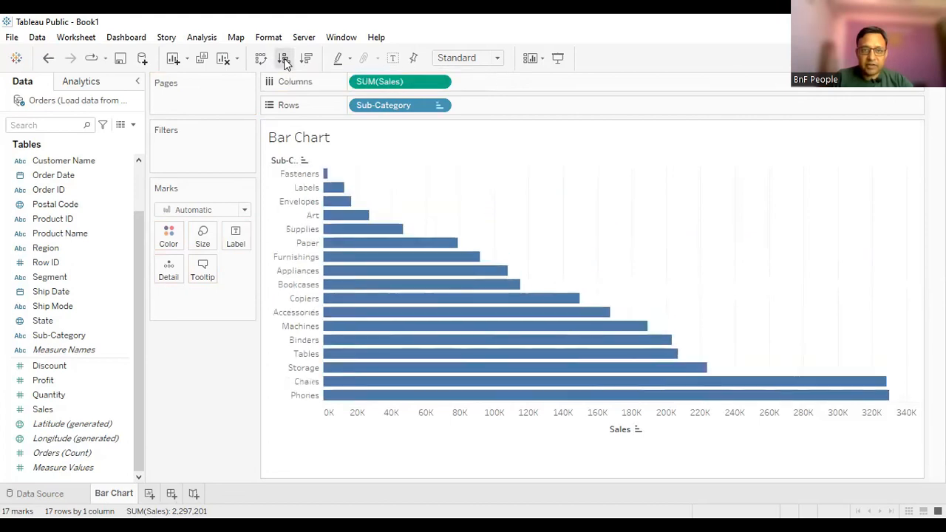
{"action": "left_click", "coordinate": [308, 62]}
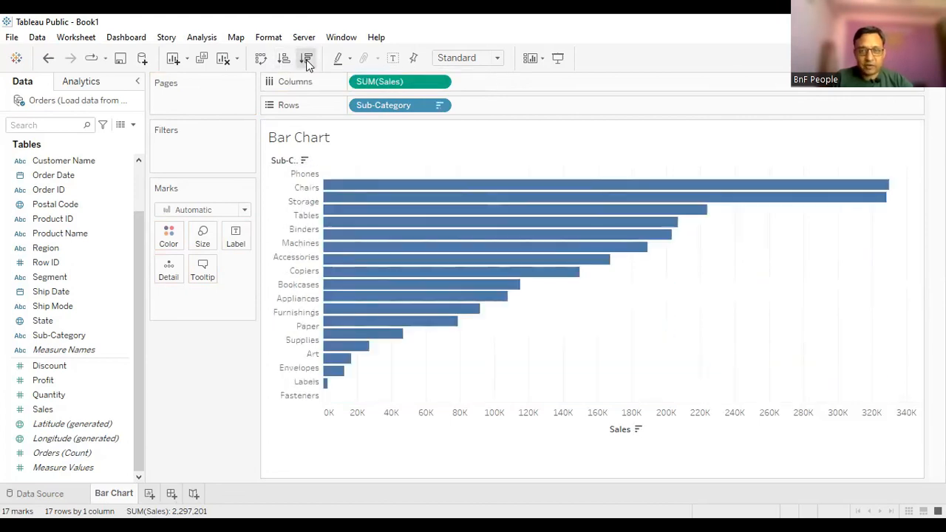
{"action": "left_click", "coordinate": [282, 59]}
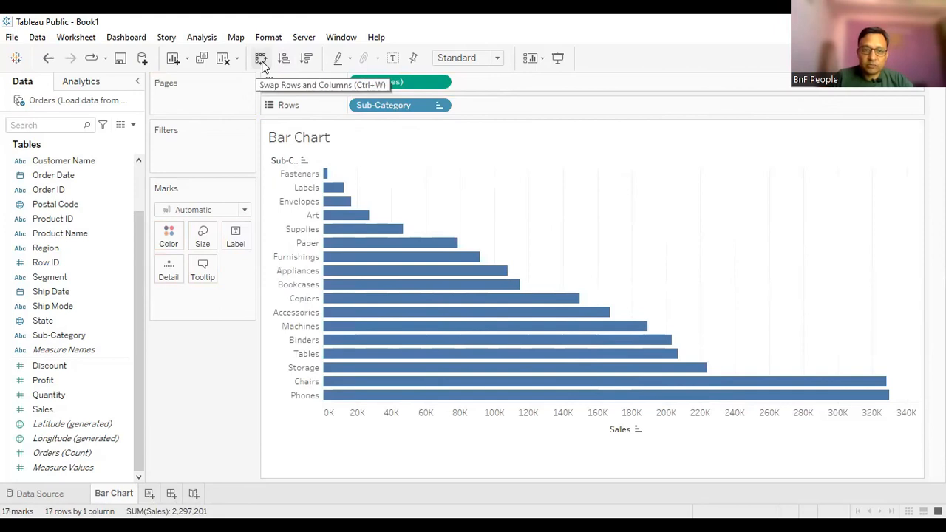
- Swap the rows and columns to preview vertical bars, and swap them back to the horizontal layout
{"action": "left_click", "coordinate": [260, 59]}
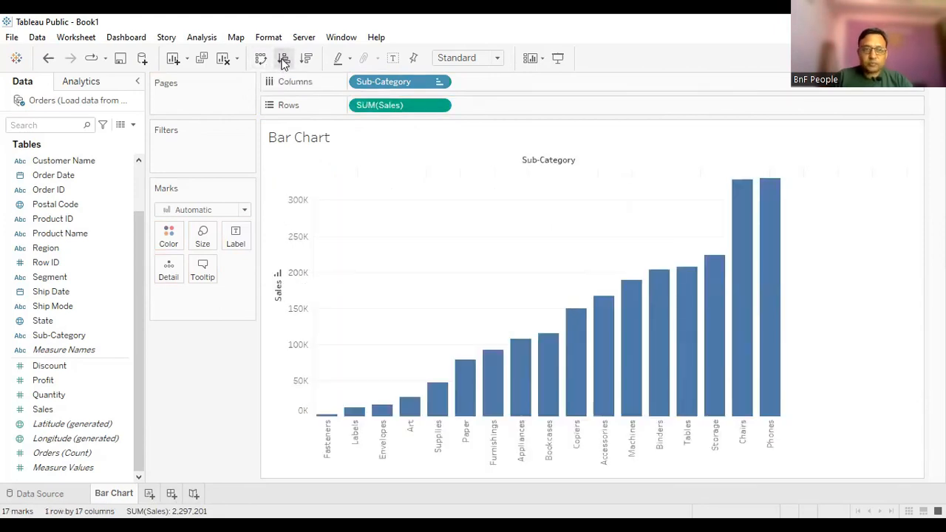
{"action": "left_click", "coordinate": [261, 59]}
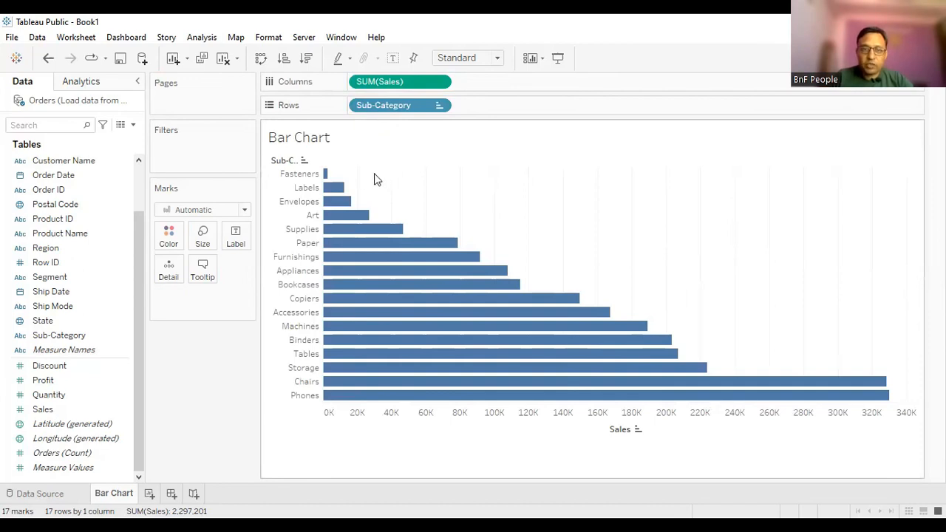
{"action": "mouse_move", "coordinate": [595, 317]}
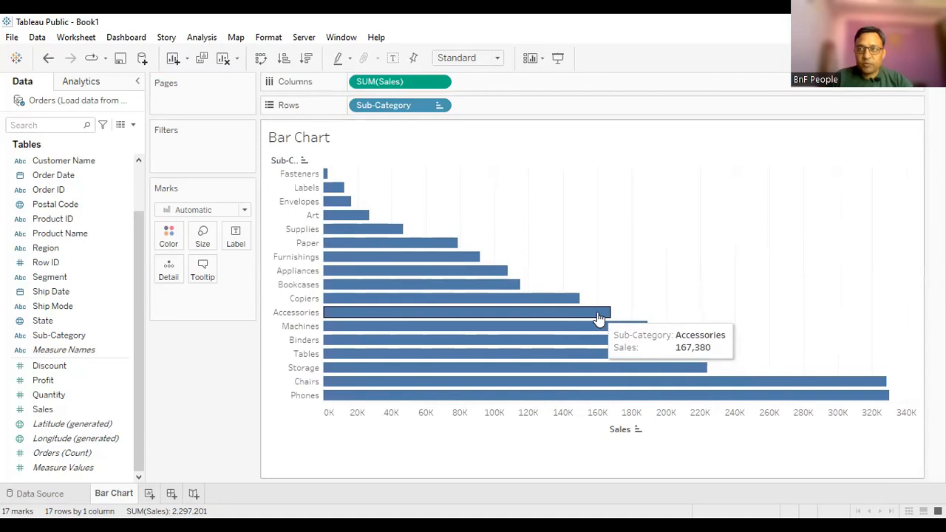
- Label the bars with their Sales values and fit the chart to the Entire View
{"action": "left_click_drag", "start_coordinate": [46, 413], "coordinate": [234, 240]}
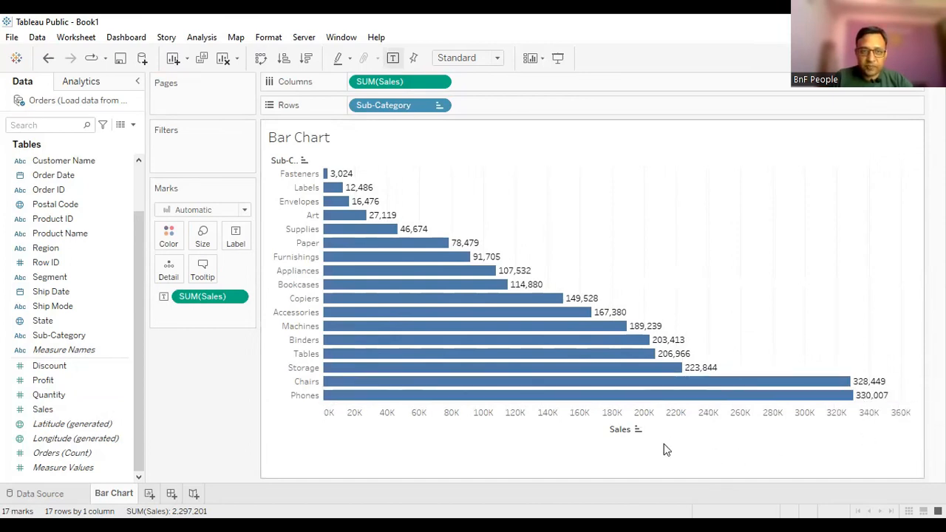
{"action": "left_click", "coordinate": [498, 59]}
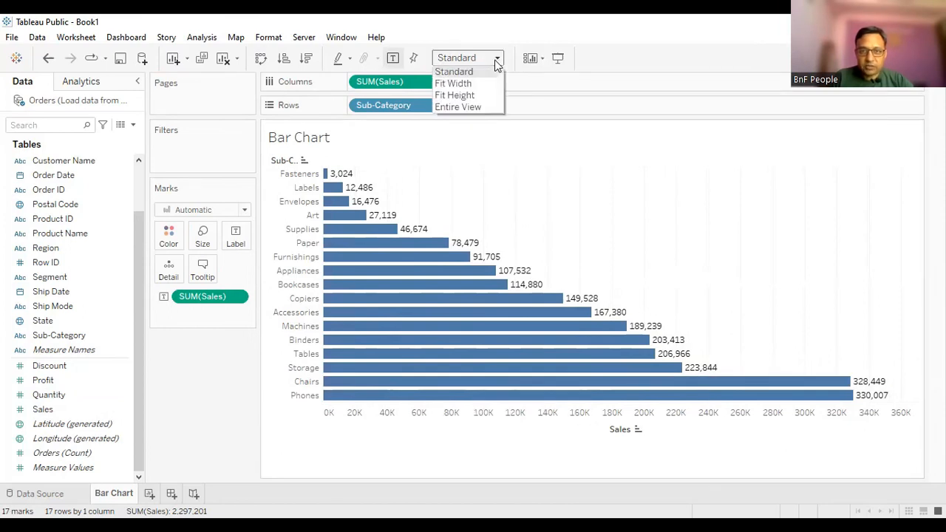
{"action": "left_click", "coordinate": [472, 108]}
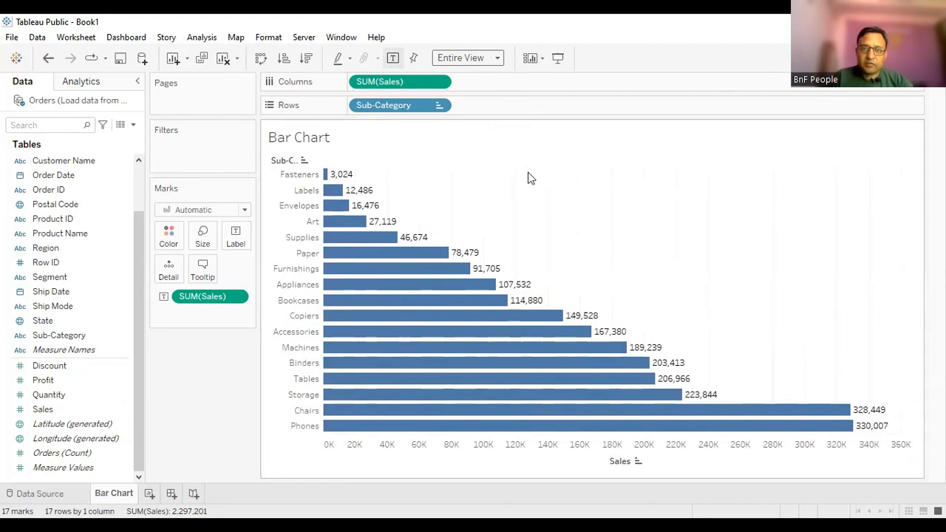
{"action": "left_click", "coordinate": [497, 59]}
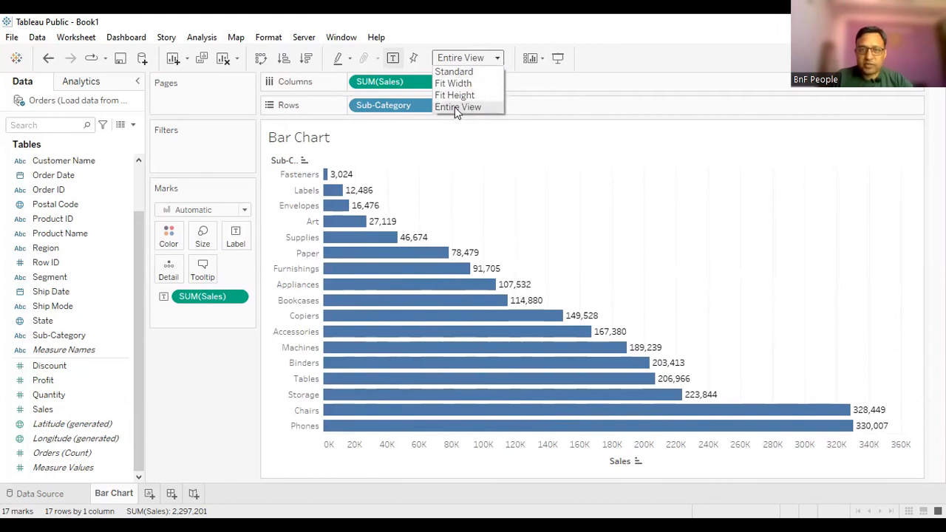
{"action": "left_click", "coordinate": [457, 108]}
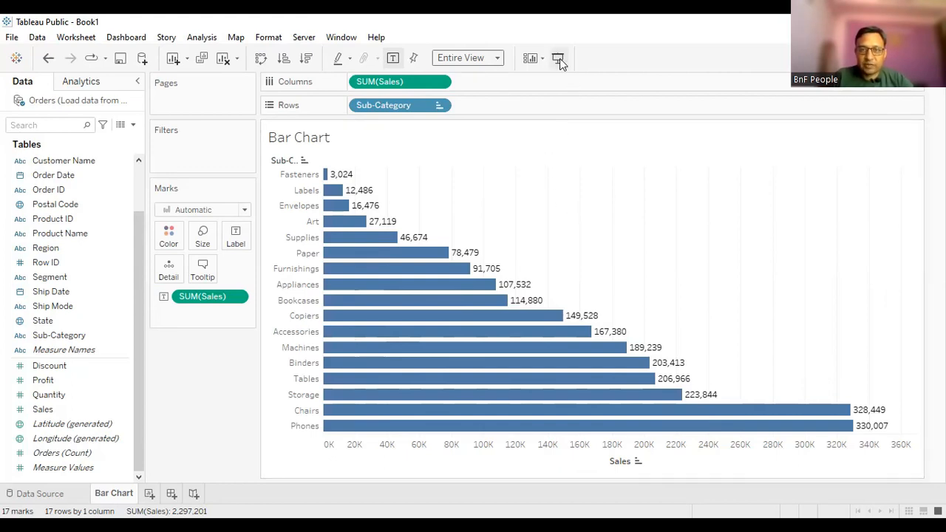
- View the sub-category bar chart in presentation mode, take it out of full screen, and return to the worksheet editor
{"action": "key", "text": "F7"}
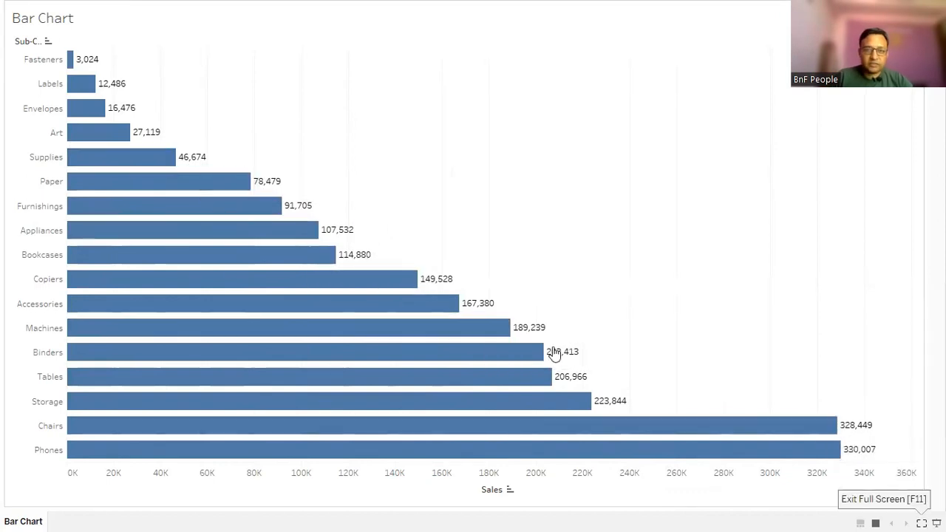
{"action": "key", "text": "F11"}
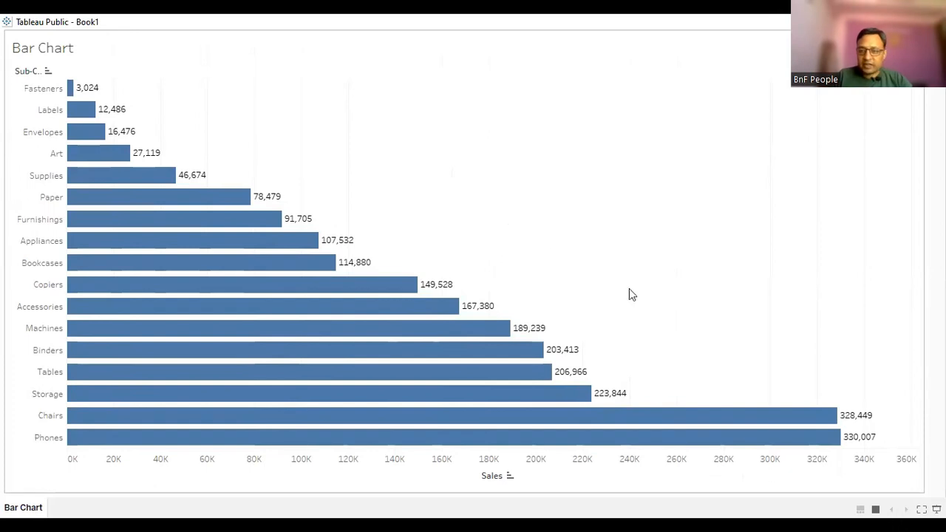
{"action": "left_click", "coordinate": [936, 509]}
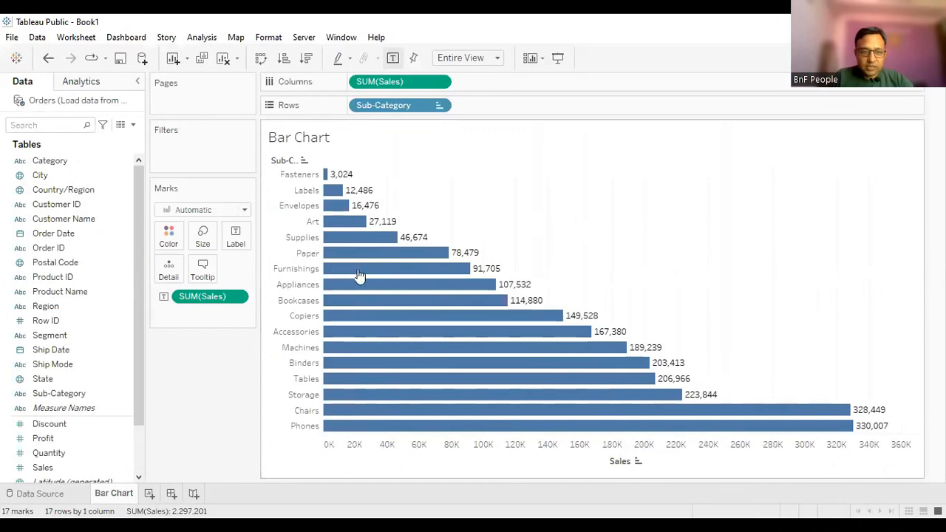
- Add a new worksheet and name it Bar Chart-2
{"action": "left_click", "coordinate": [161, 493]}
{"action": "mouse_move", "coordinate": [161, 494]}
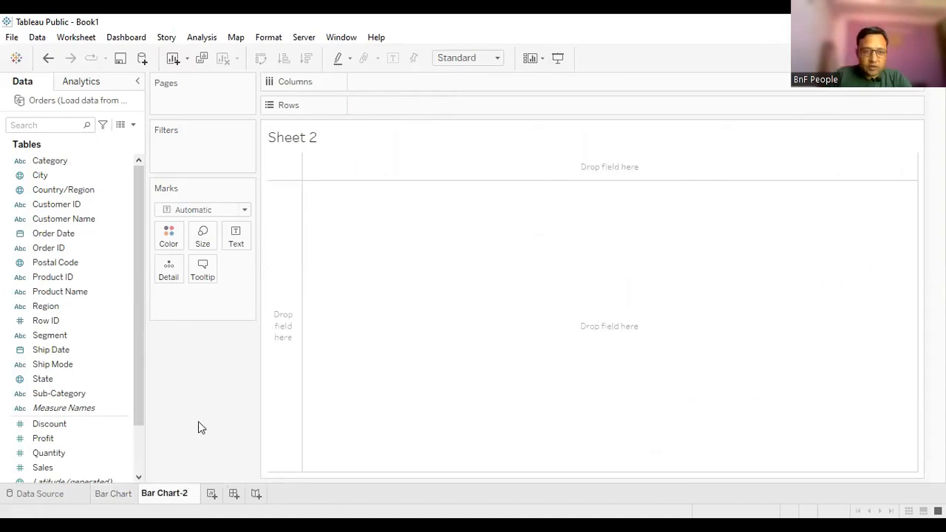
{"action": "key", "text": "Return"}
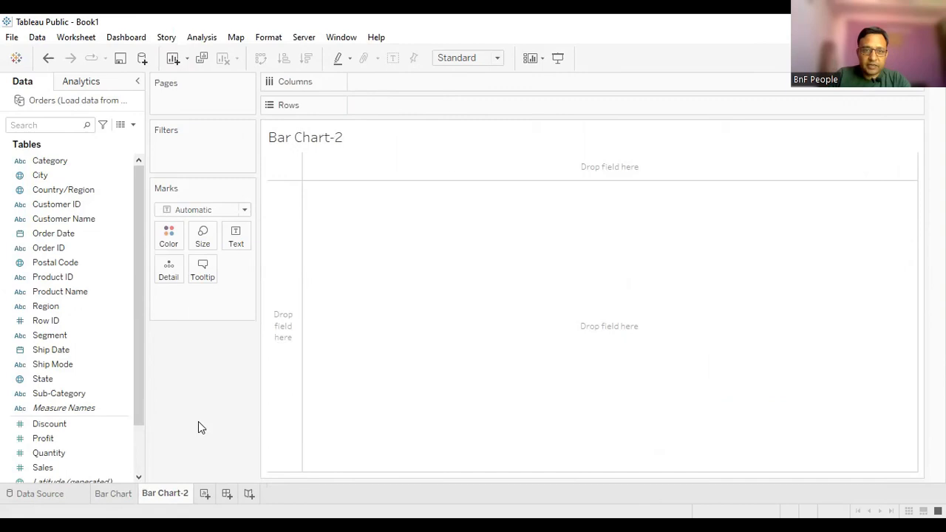
- Replace the sheet-name placeholder in the Bar Chart-2 title with "Horizontal-vertical Charts"
{"action": "double_click", "coordinate": [341, 141]}
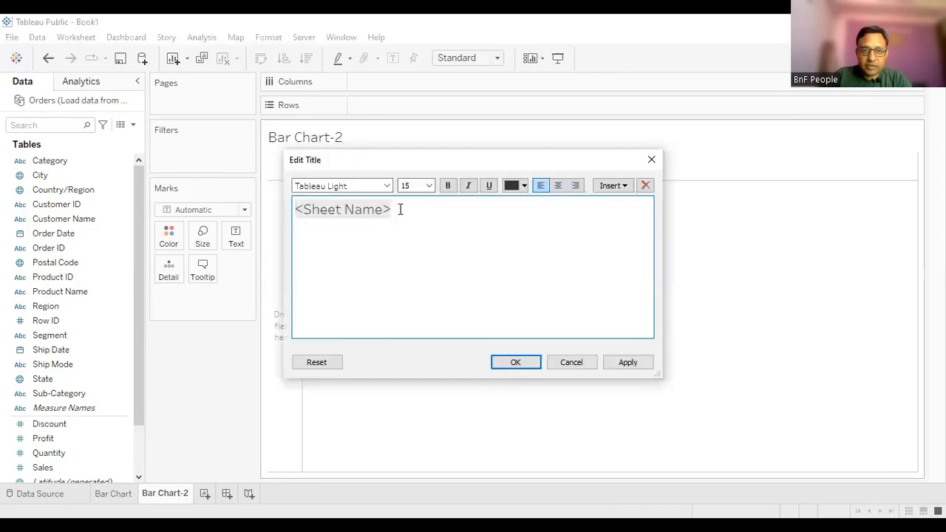
{"action": "left_click_drag", "start_coordinate": [395, 209], "coordinate": [295, 201]}
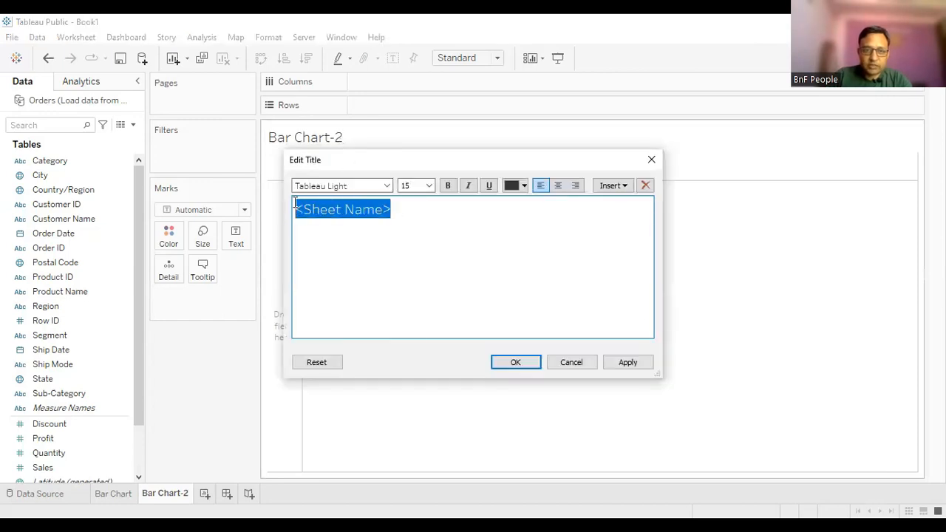
{"action": "type", "text": "Ho"}
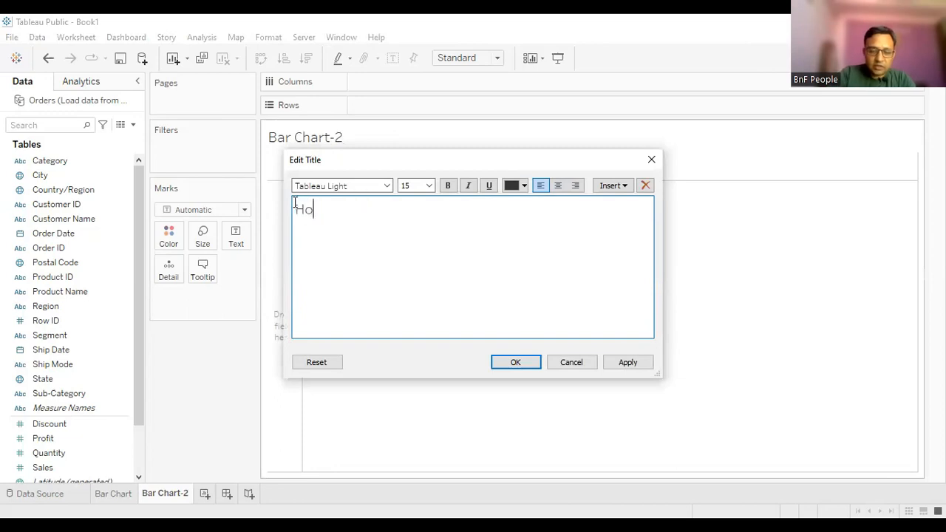
{"action": "type", "text": "rizont"}
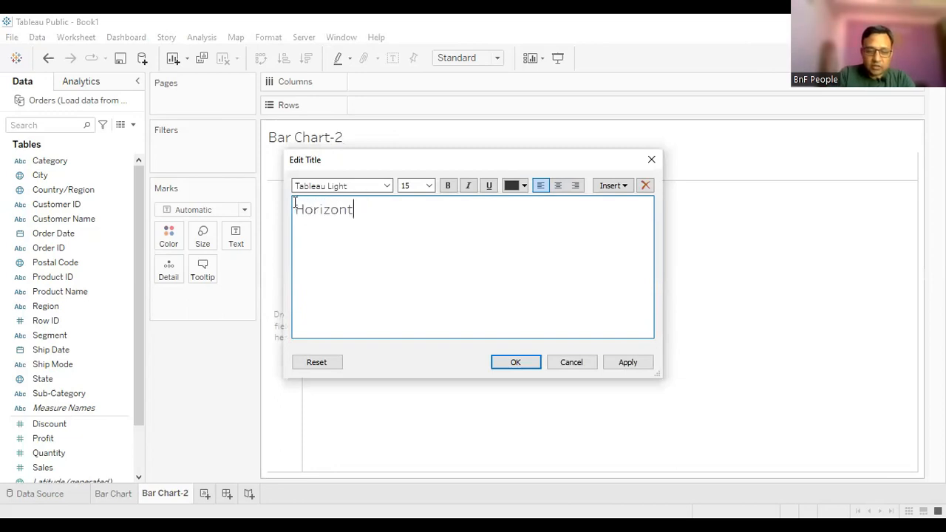
{"action": "type", "text": "al-vertical "}
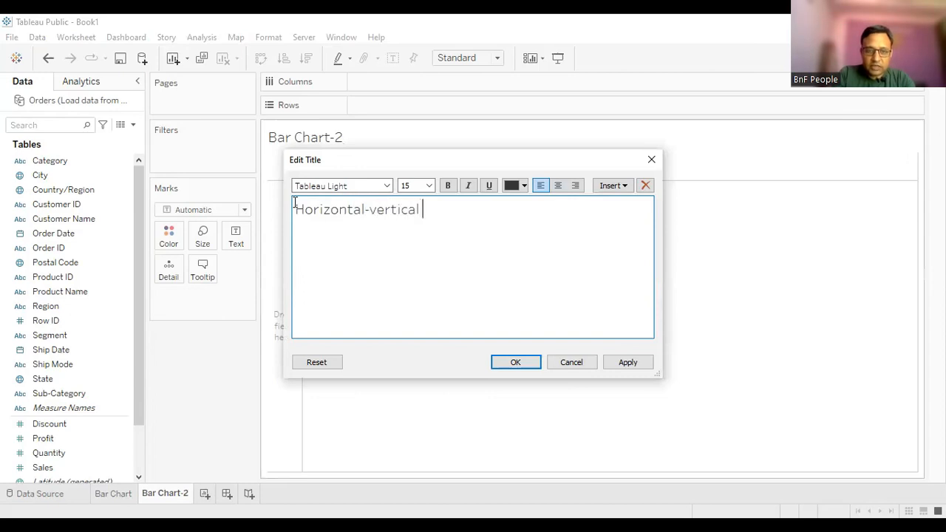
{"action": "type", "text": "Charts"}
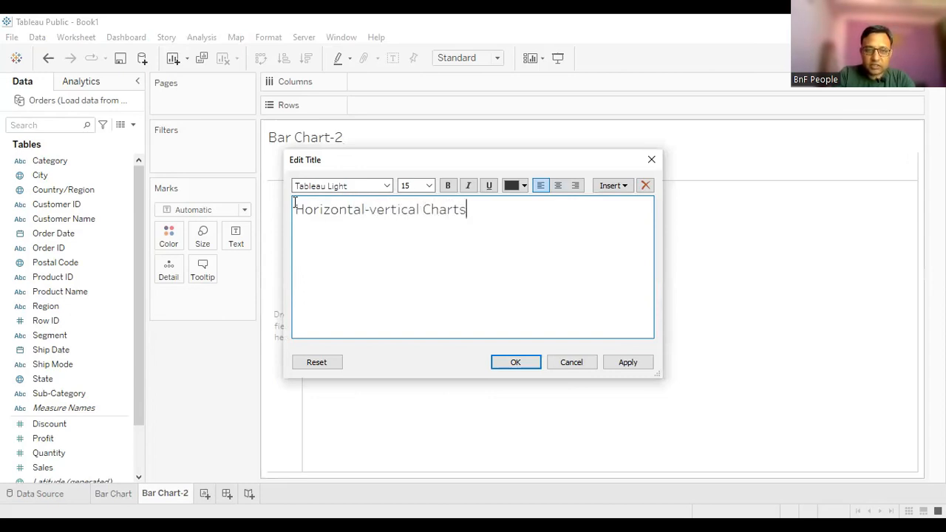
- Format the worksheet title text as bold, underlined, size 22 and centred, and apply it
{"action": "left_click_drag", "start_coordinate": [467, 209], "coordinate": [244, 210]}
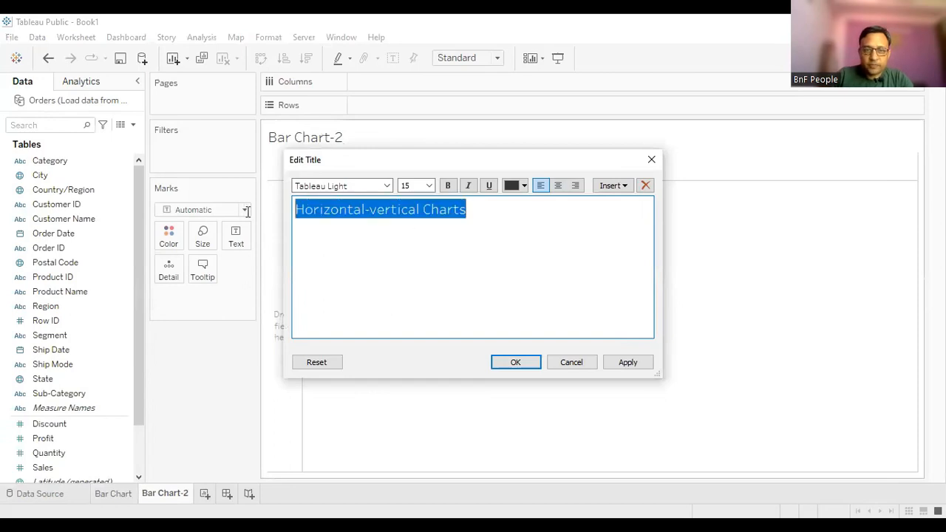
{"action": "left_click", "coordinate": [449, 185]}
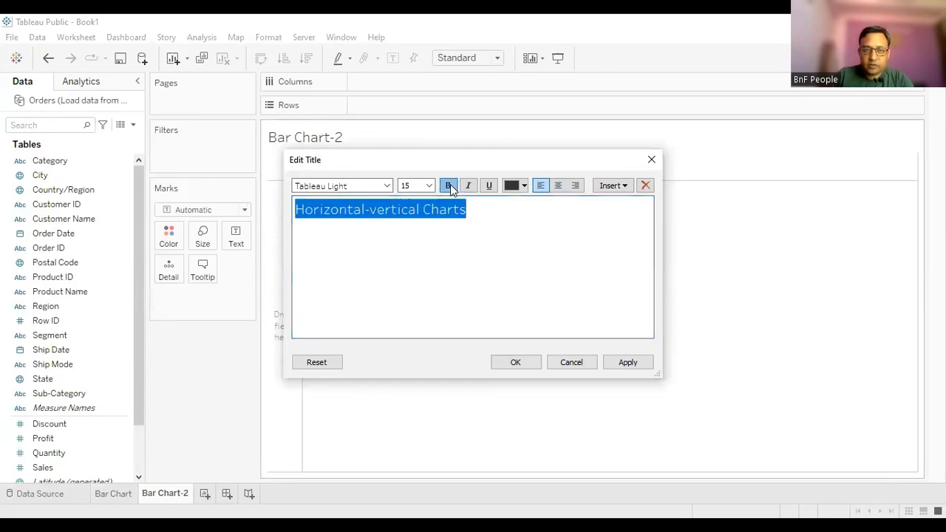
{"action": "left_click", "coordinate": [488, 186]}
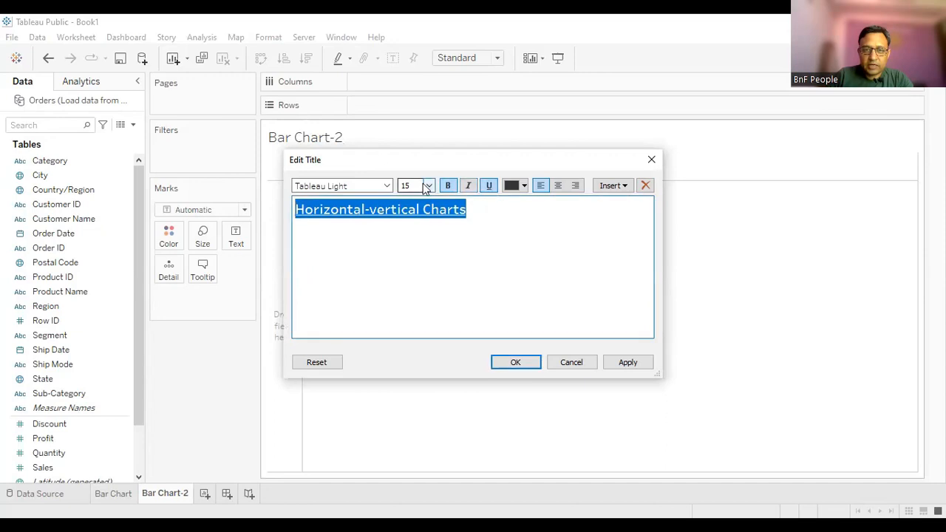
{"action": "left_click", "coordinate": [429, 186]}
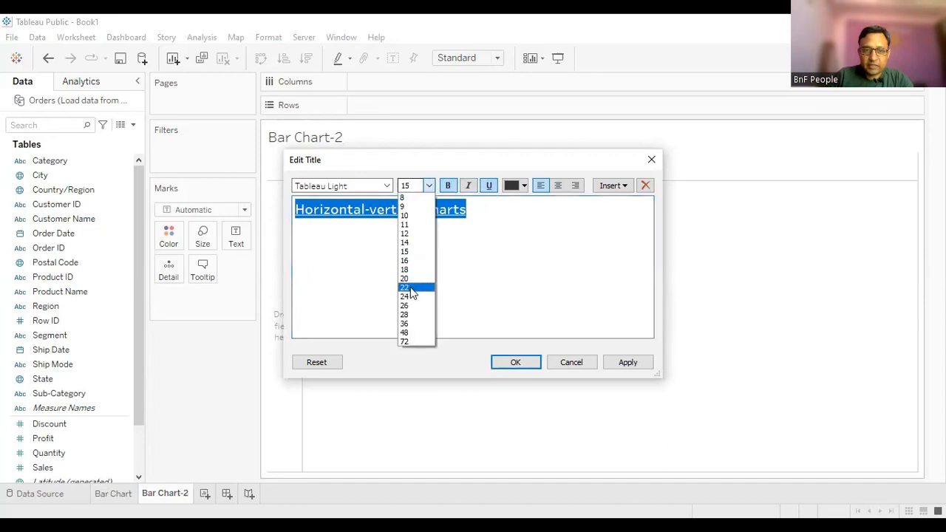
{"action": "left_click", "coordinate": [408, 287]}
{"action": "left_click", "coordinate": [558, 186]}
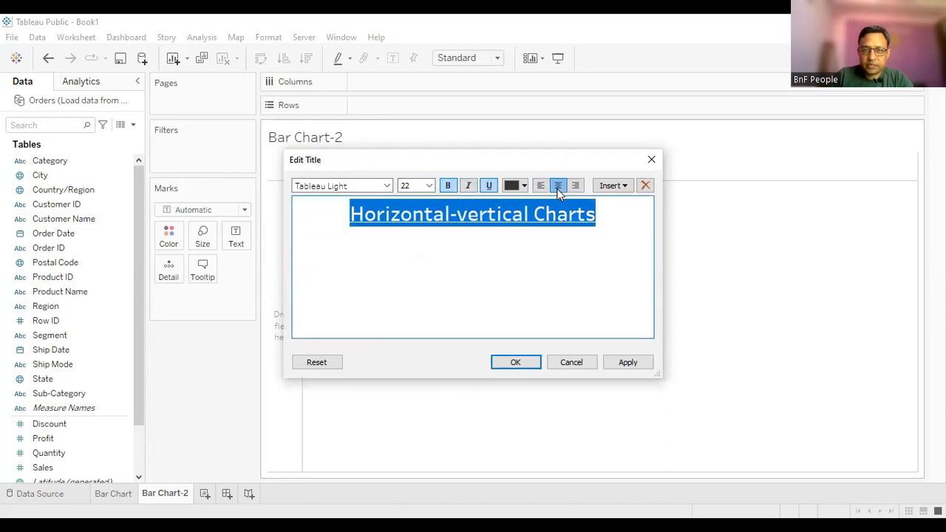
{"action": "left_click", "coordinate": [629, 363]}
{"action": "left_click", "coordinate": [517, 364]}
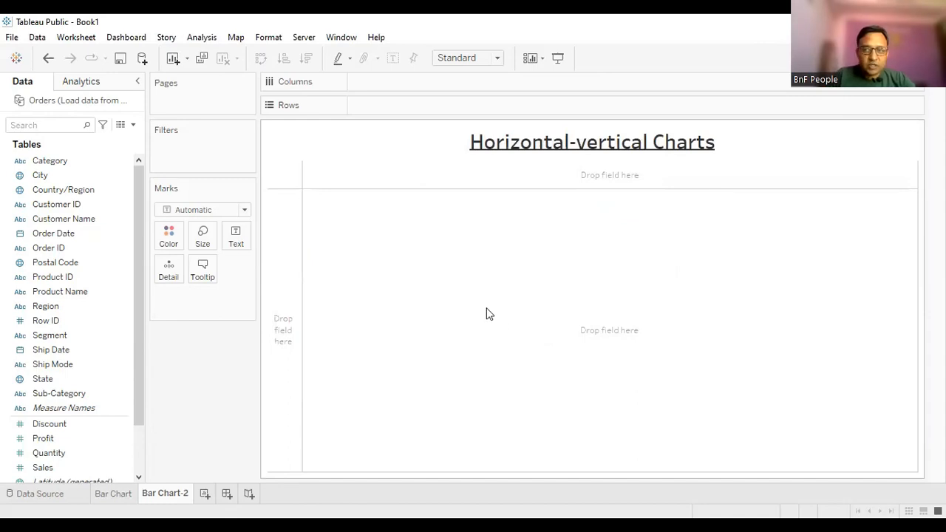
- Build a vertical bar chart with Sub-Category on Columns and the Sales measure on Rows
{"action": "left_click_drag", "start_coordinate": [47, 393], "coordinate": [375, 91]}
{"action": "left_click", "coordinate": [62, 463]}
{"action": "mouse_move", "coordinate": [63, 465]}
{"action": "left_mouse_down"}
{"action": "mouse_move", "coordinate": [279, 162]}
{"action": "mouse_move", "coordinate": [395, 109]}
{"action": "mouse_move", "coordinate": [388, 138]}
{"action": "left_mouse_up"}
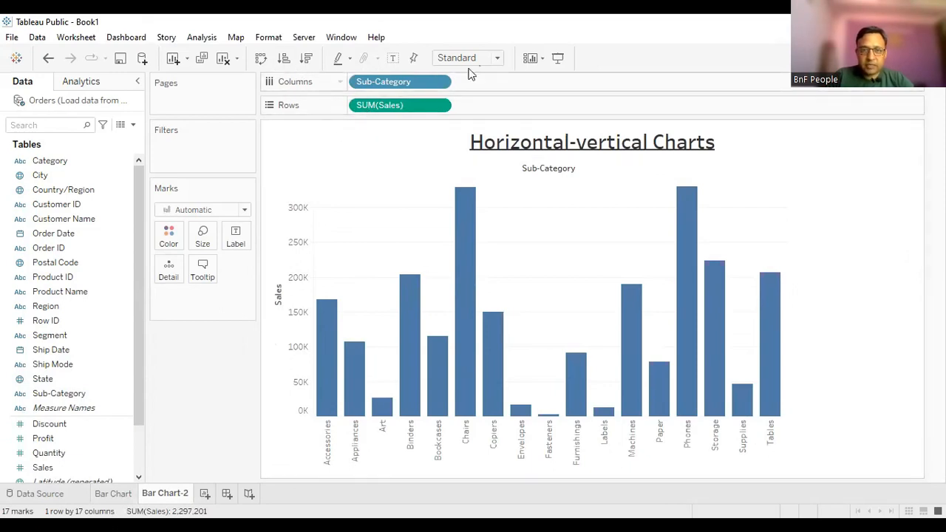
- Fit the vertical bar chart to the Entire View and label its bars with Sales
{"action": "left_click", "coordinate": [497, 58]}
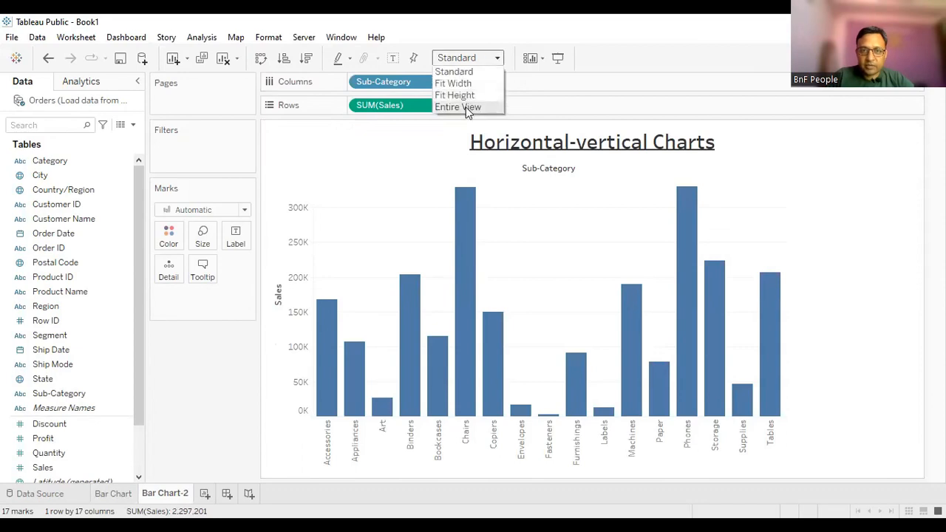
{"action": "left_click", "coordinate": [466, 108]}
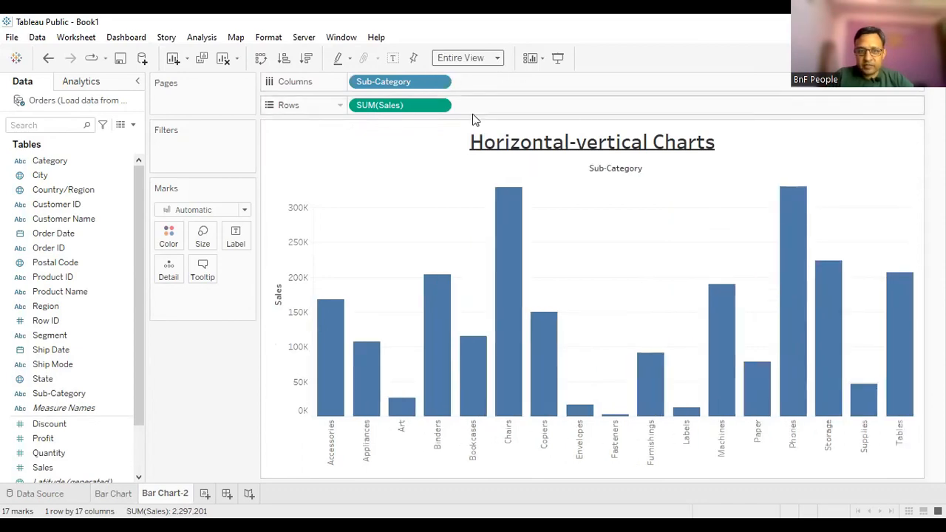
{"action": "left_click_drag", "start_coordinate": [44, 467], "coordinate": [234, 238]}
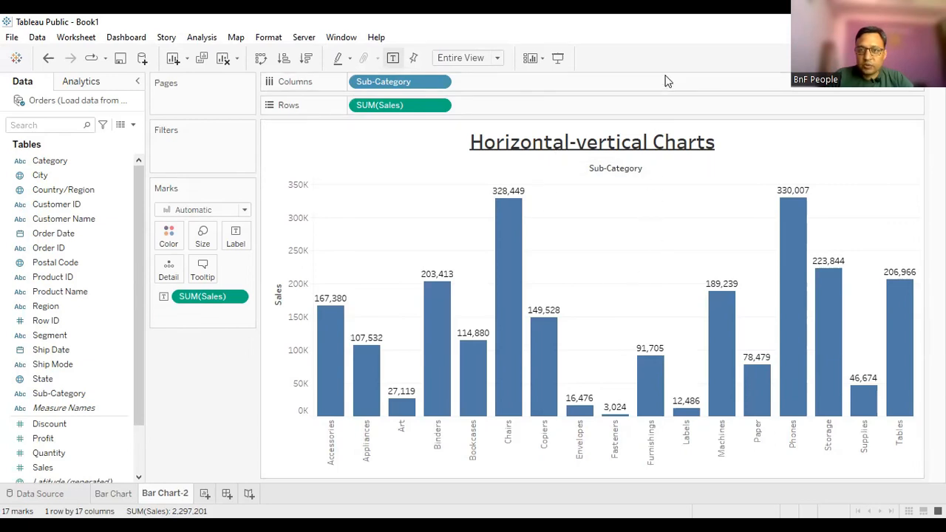
- Present the worksheets, compare the Bar Chart and Bar Chart-2 sheets, and leave presentation mode
{"action": "left_click", "coordinate": [557, 58]}
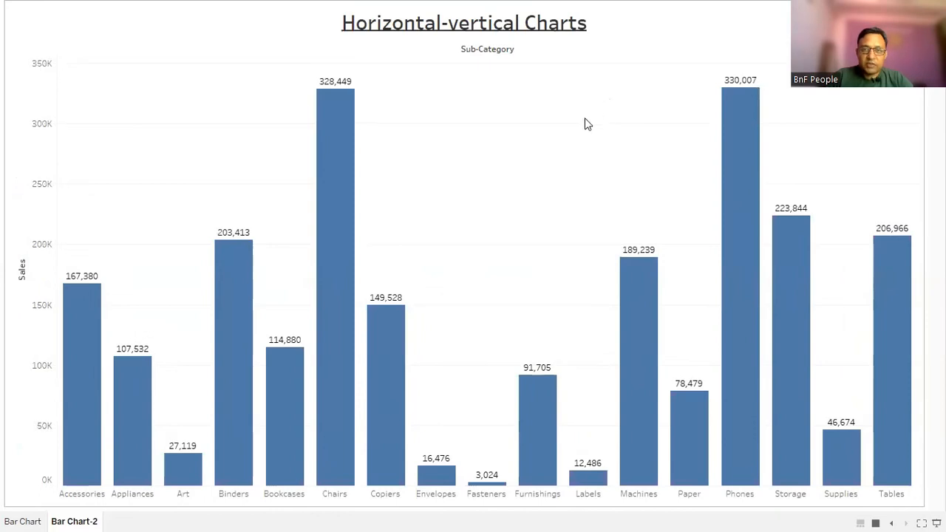
{"action": "left_click", "coordinate": [22, 520]}
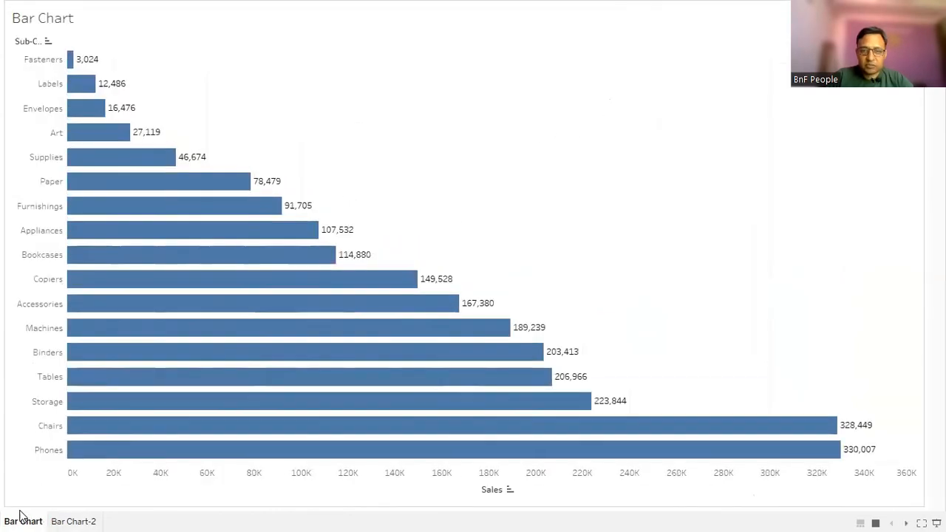
{"action": "left_click", "coordinate": [80, 519]}
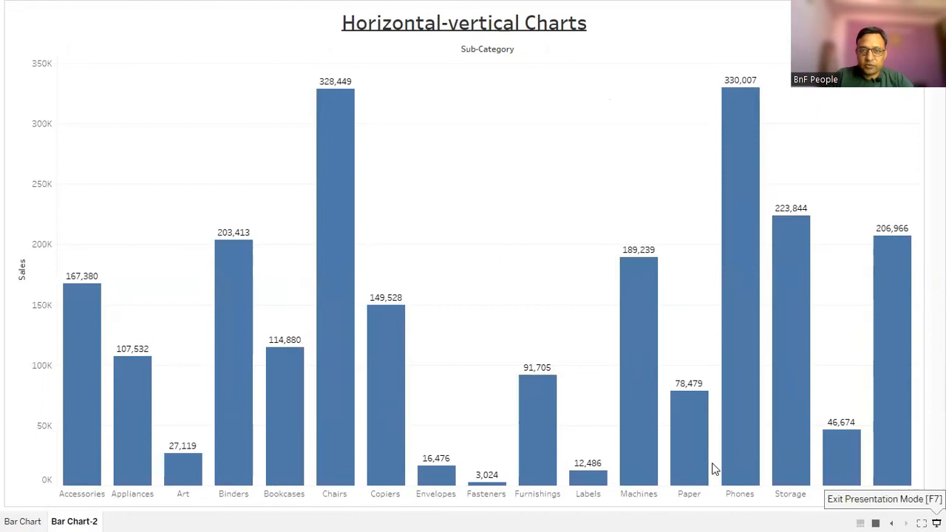
{"action": "key", "text": "F7"}
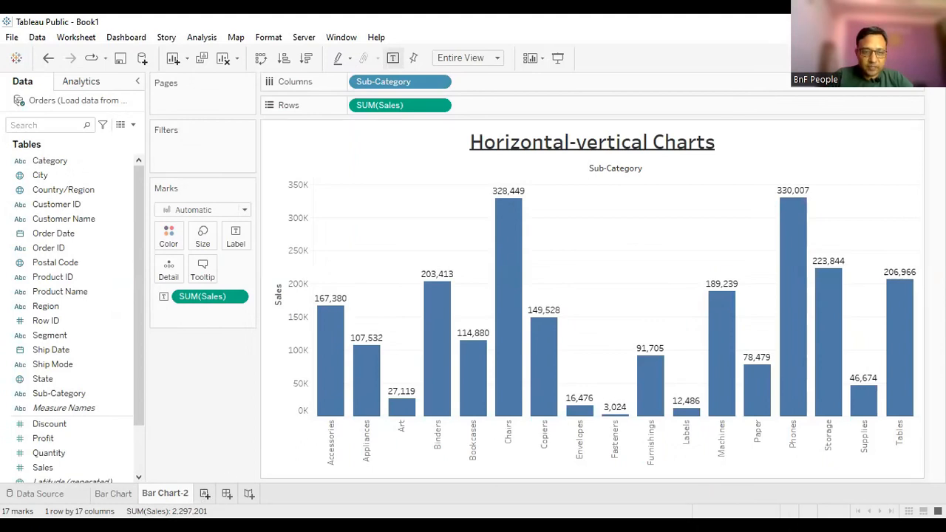
- Add a new worksheet after Bar Chart-2 and name it Stacked Bar Chart
{"action": "left_click", "coordinate": [205, 494]}
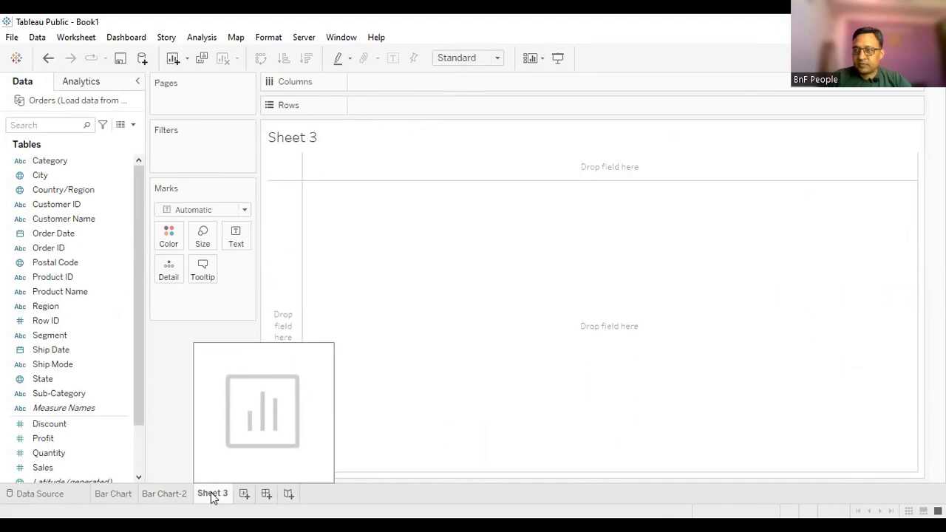
{"action": "right_click", "coordinate": [212, 495]}
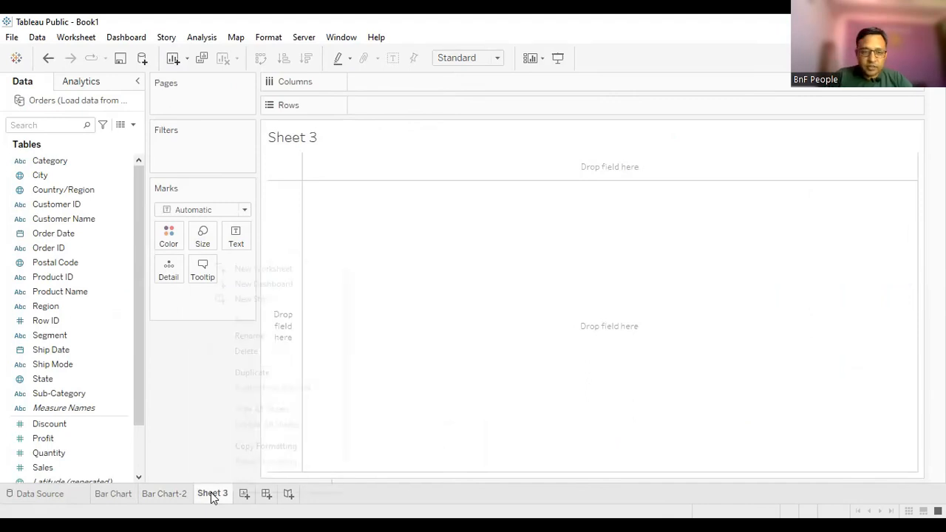
{"action": "left_click", "coordinate": [255, 336]}
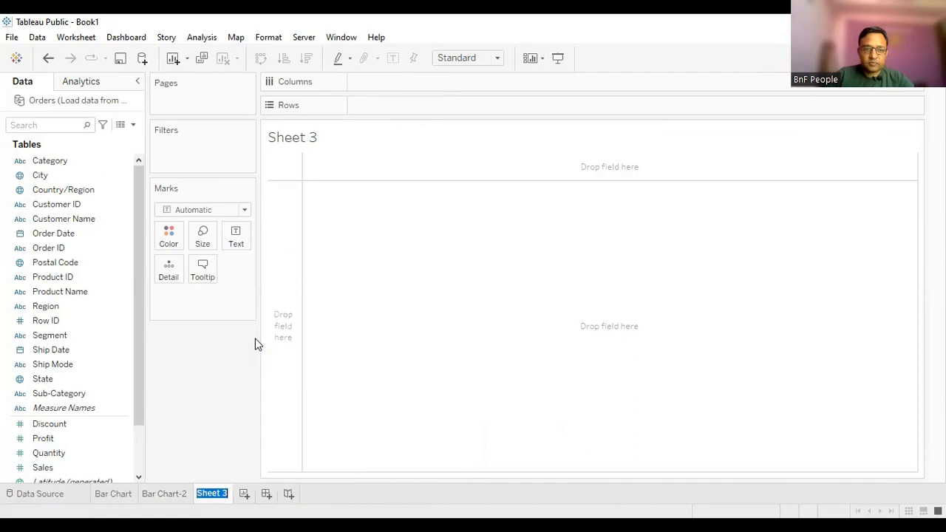
{"action": "type", "text": "St"}
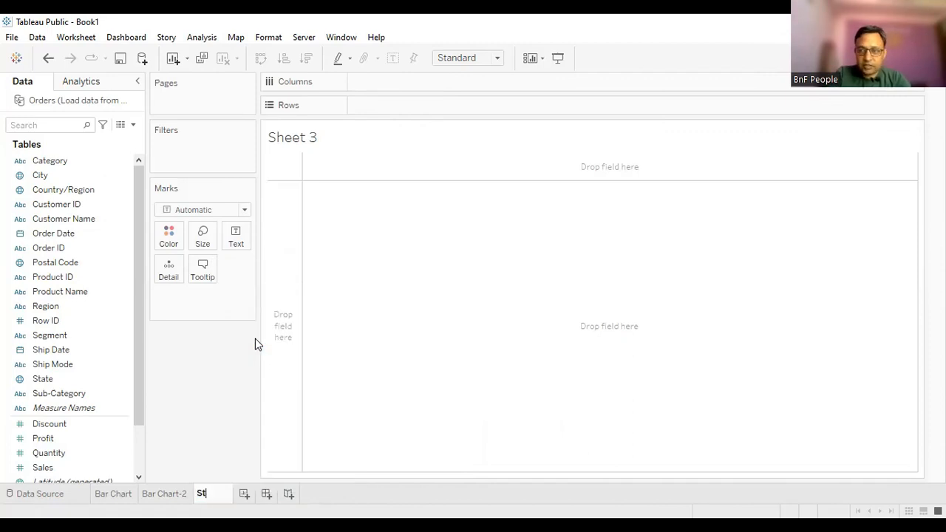
{"action": "type", "text": "acke"}
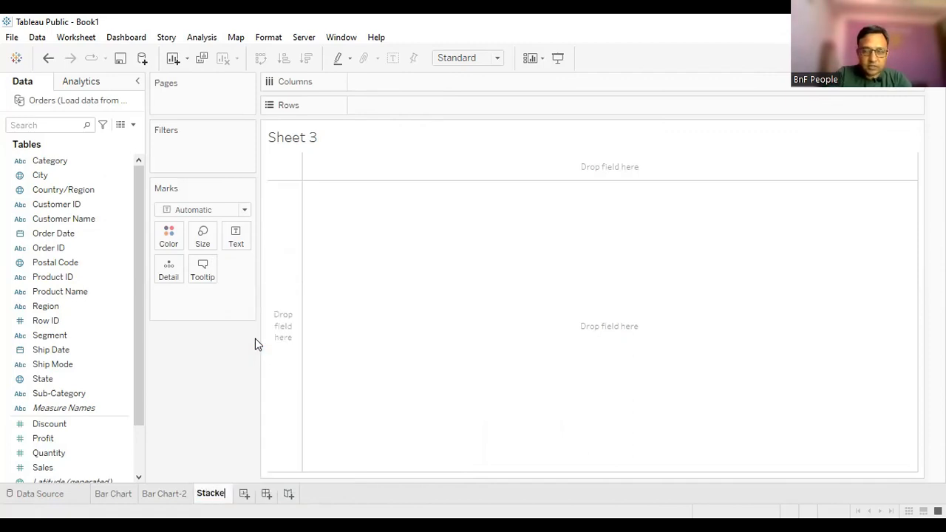
{"action": "type", "text": "d B"}
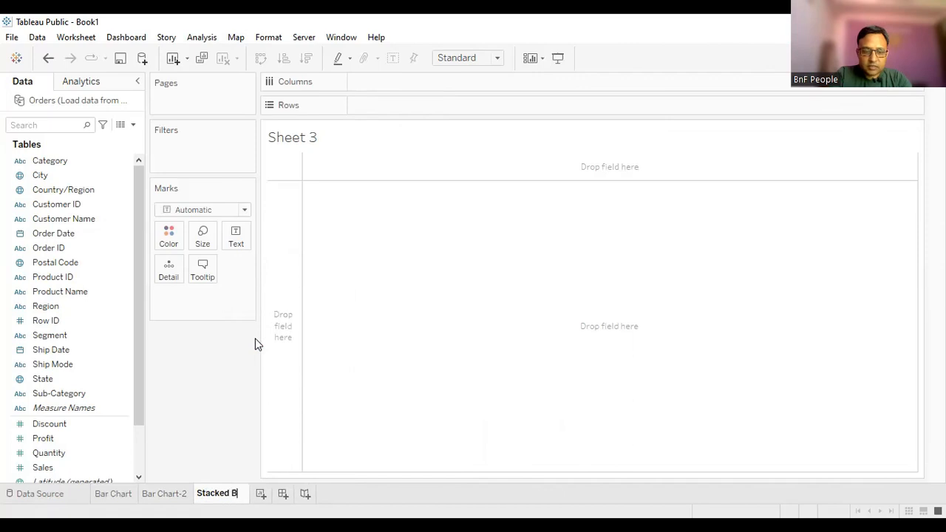
{"action": "type", "text": "ar Chart"}
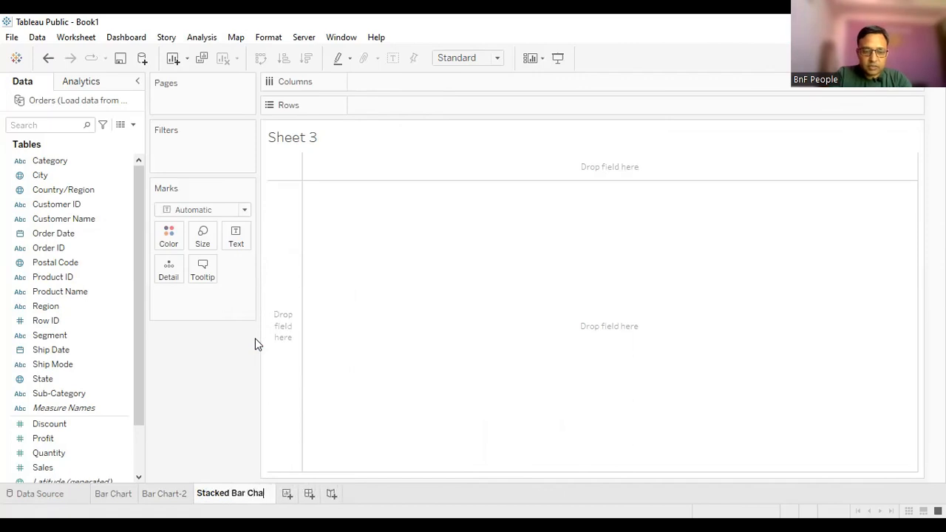
{"action": "key", "text": "Return"}
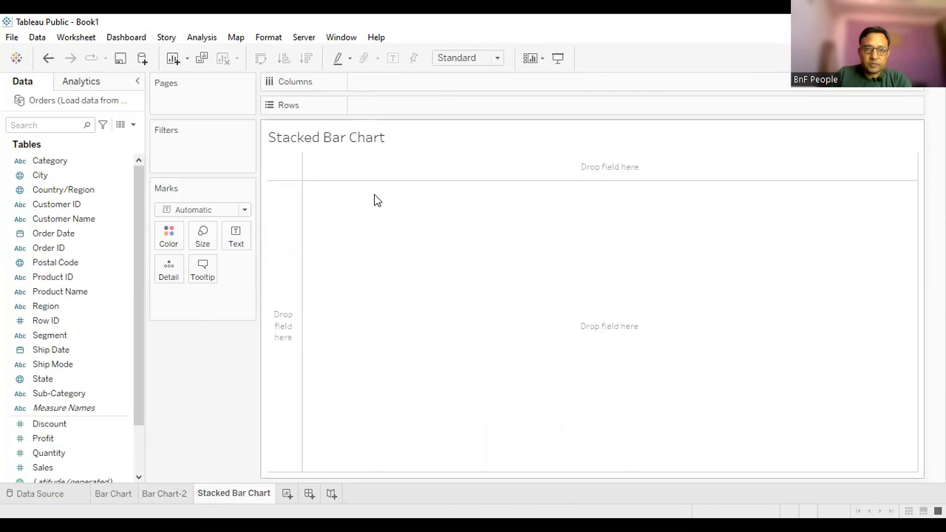
- Replace the sheet-name placeholder in the worksheet title with the text "Stacked Bar Chart"
{"action": "double_click", "coordinate": [352, 136]}
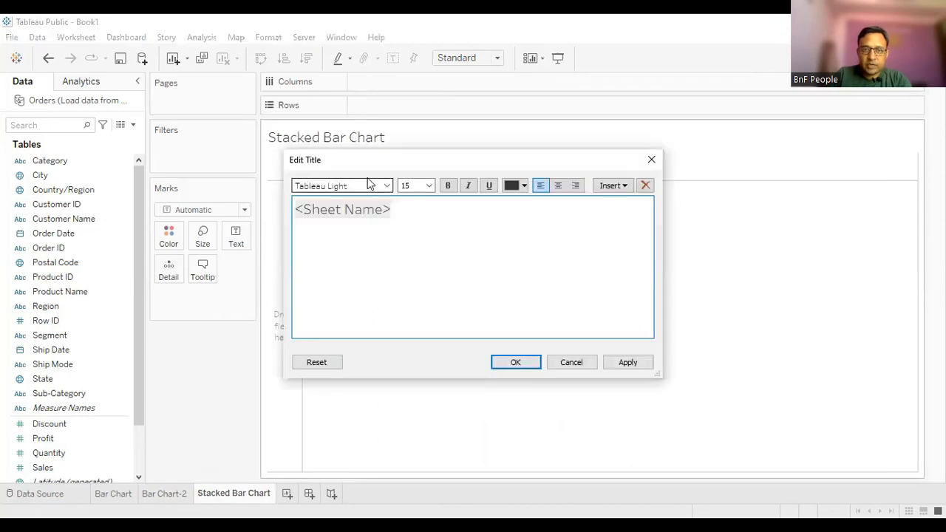
{"action": "left_click_drag", "start_coordinate": [399, 212], "coordinate": [298, 213]}
{"action": "left_click", "coordinate": [290, 216]}
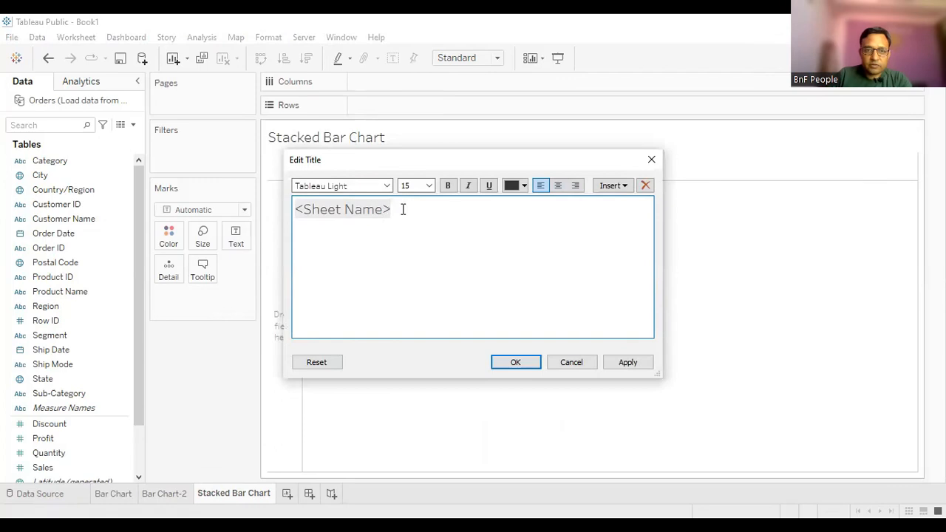
{"action": "left_click", "coordinate": [287, 216]}
{"action": "type", "text": "St"}
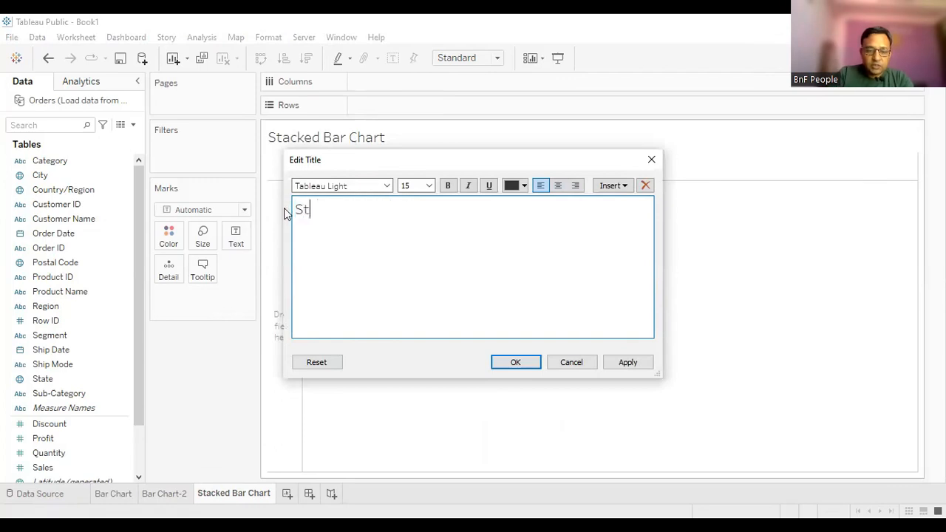
{"action": "type", "text": "acked Bar Chart"}
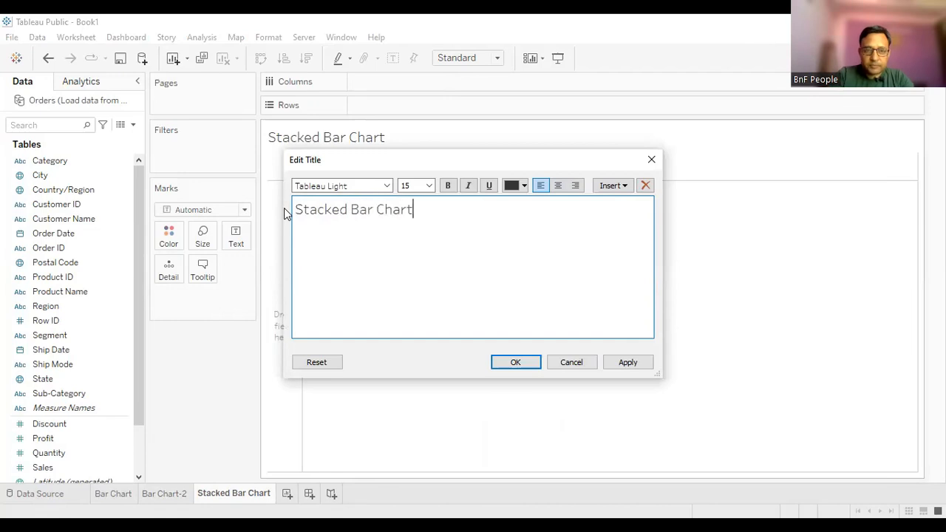
- Format the Stacked Bar Chart title as bold, underlined, size 22 and centred, and apply it
{"action": "left_click_drag", "start_coordinate": [423, 209], "coordinate": [268, 209]}
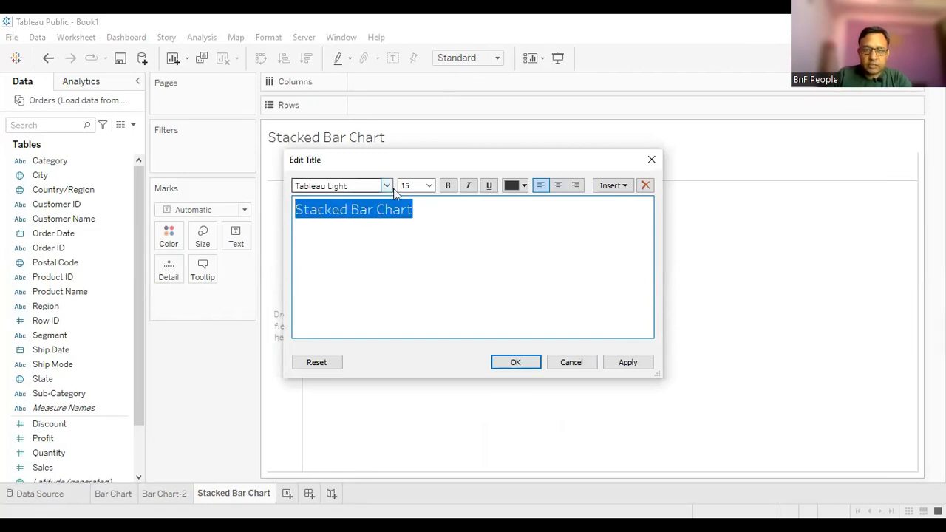
{"action": "left_click", "coordinate": [448, 185]}
{"action": "left_click", "coordinate": [558, 187]}
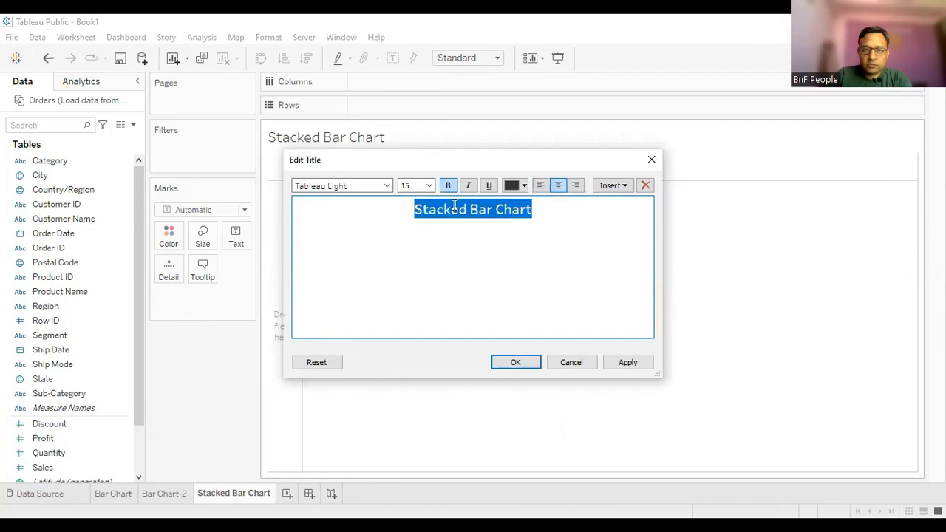
{"action": "left_click", "coordinate": [429, 187]}
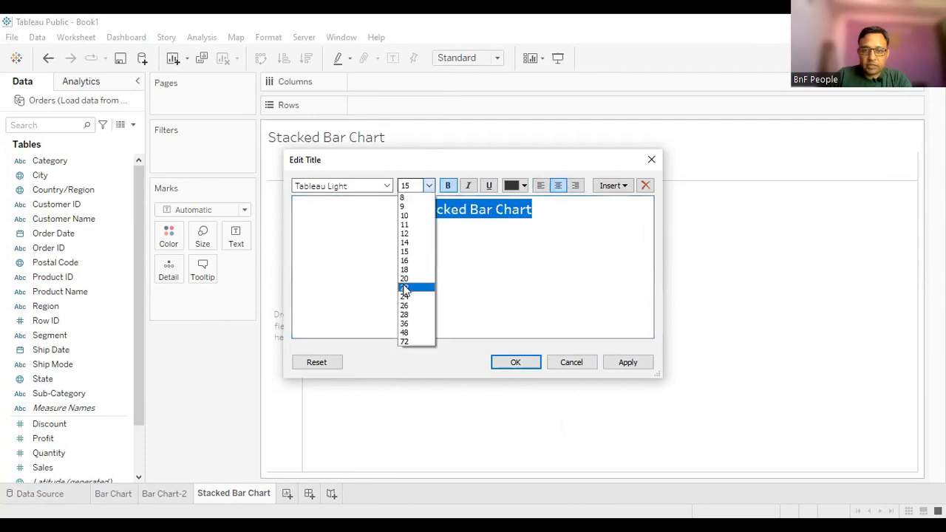
{"action": "left_click", "coordinate": [405, 288]}
{"action": "left_click", "coordinate": [634, 361]}
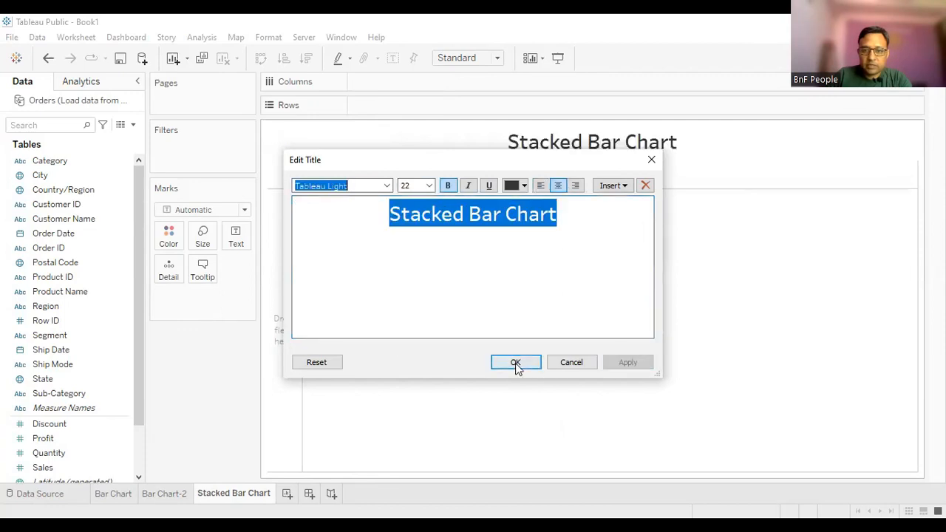
{"action": "left_click", "coordinate": [489, 187]}
{"action": "left_click", "coordinate": [628, 362]}
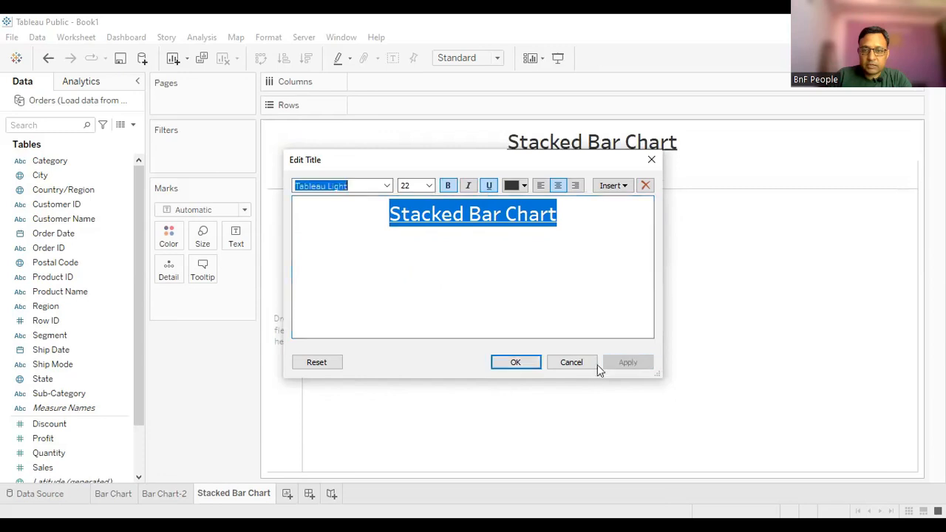
{"action": "left_click", "coordinate": [514, 362]}
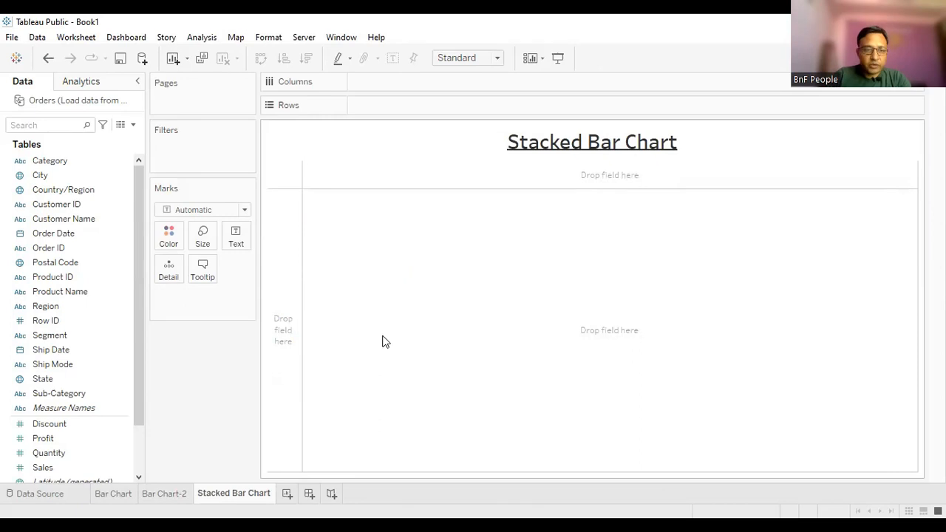
- Build a bar chart on the Stacked Bar Chart sheet with Sub-Category on Columns and Sales on Rows
{"action": "left_click_drag", "start_coordinate": [67, 395], "coordinate": [407, 85]}
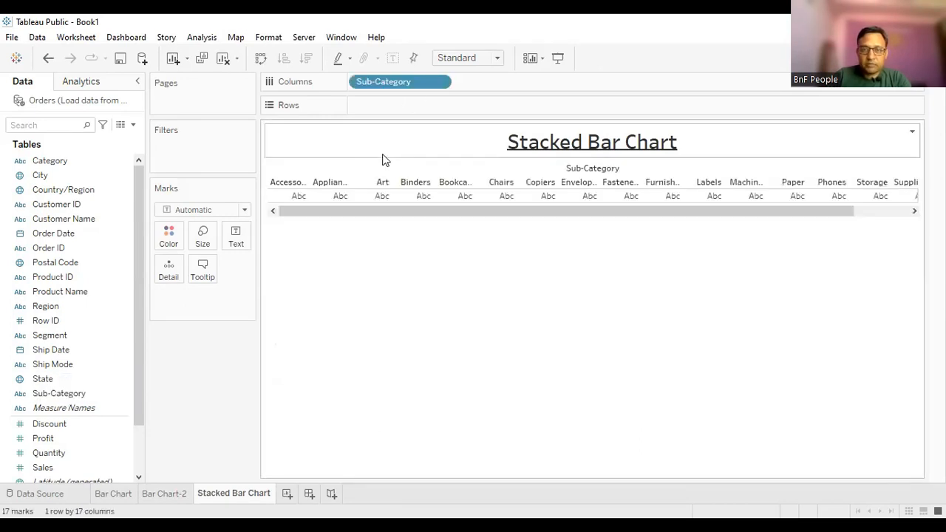
{"action": "left_click_drag", "start_coordinate": [44, 467], "coordinate": [391, 114]}
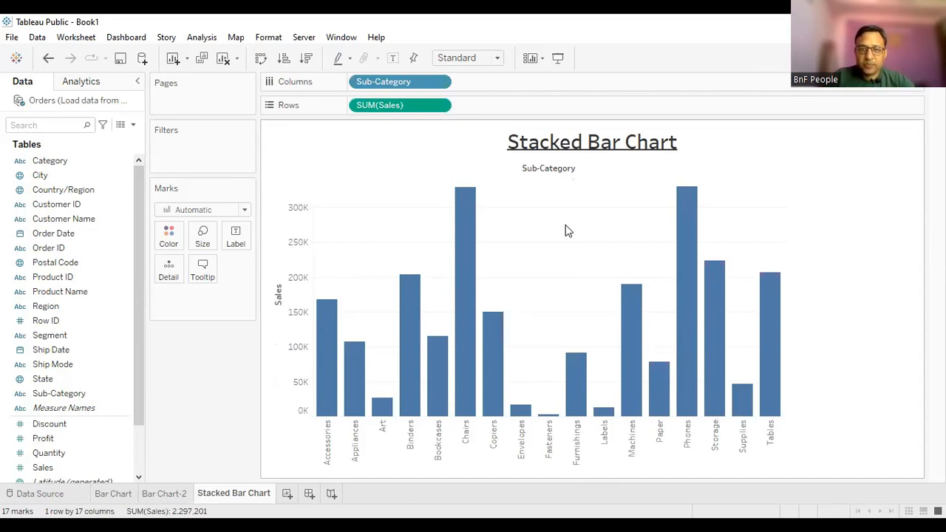
{"action": "left_click", "coordinate": [55, 441]}
- Label the sub-category bars with Sales and fit the chart to the Entire View
{"action": "left_click_drag", "start_coordinate": [43, 467], "coordinate": [237, 236]}
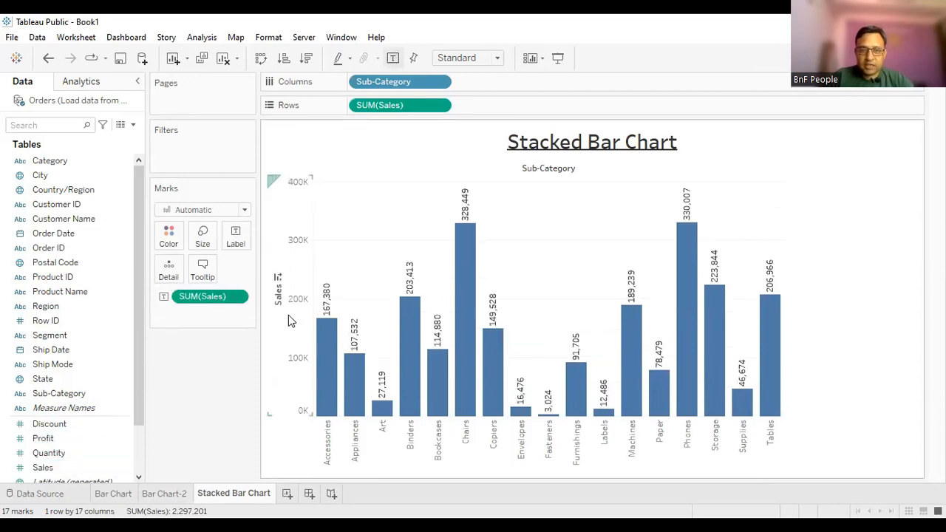
{"action": "left_click", "coordinate": [497, 57]}
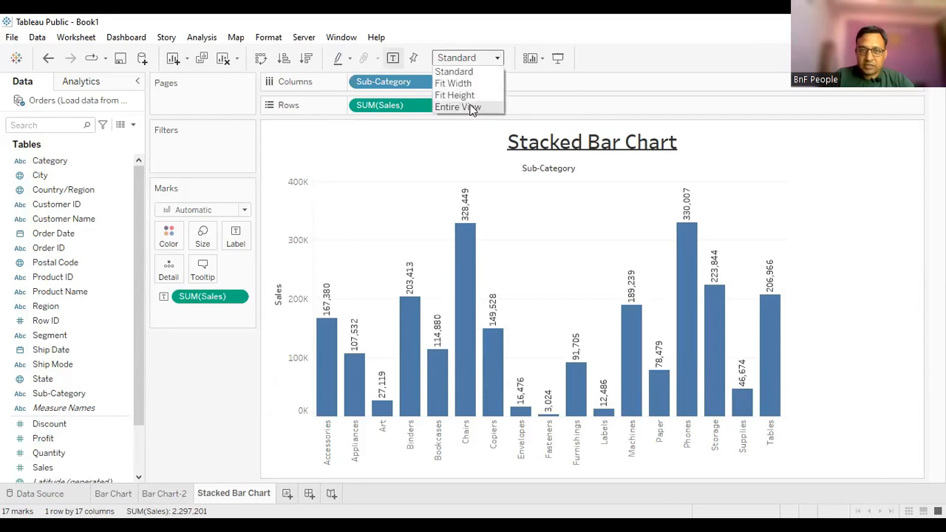
{"action": "left_click", "coordinate": [474, 106]}
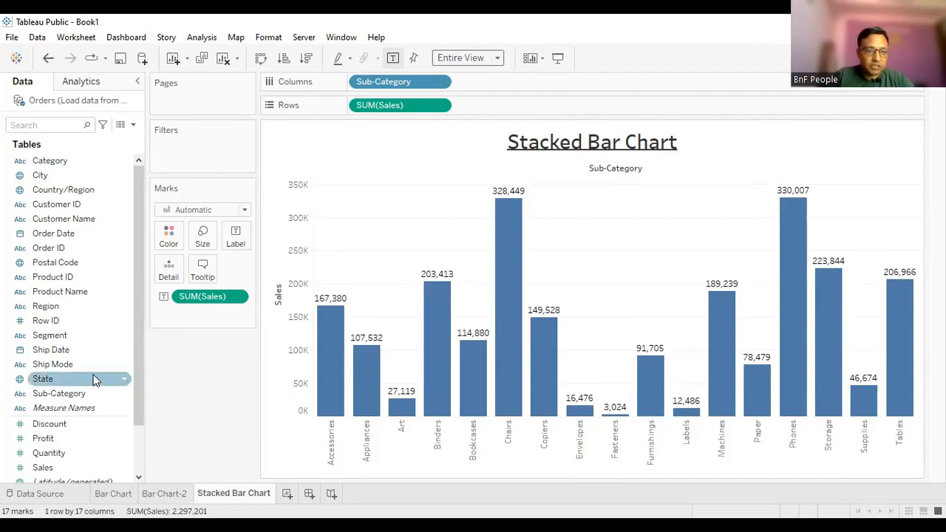
- Stack the sub-category bars by assigning the Region field to the marks' color
{"action": "left_click", "coordinate": [43, 307]}
{"action": "left_click_drag", "start_coordinate": [43, 306], "coordinate": [170, 241]}
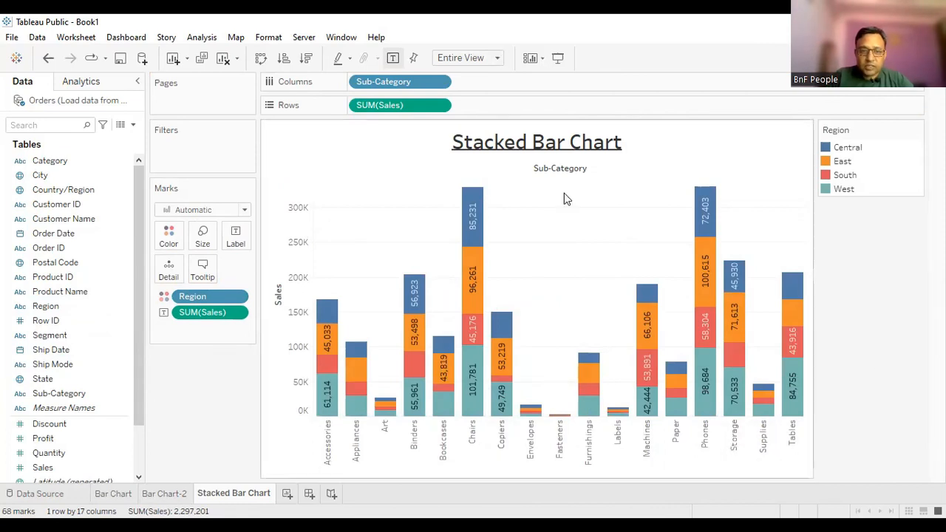
{"action": "mouse_move", "coordinate": [334, 320]}
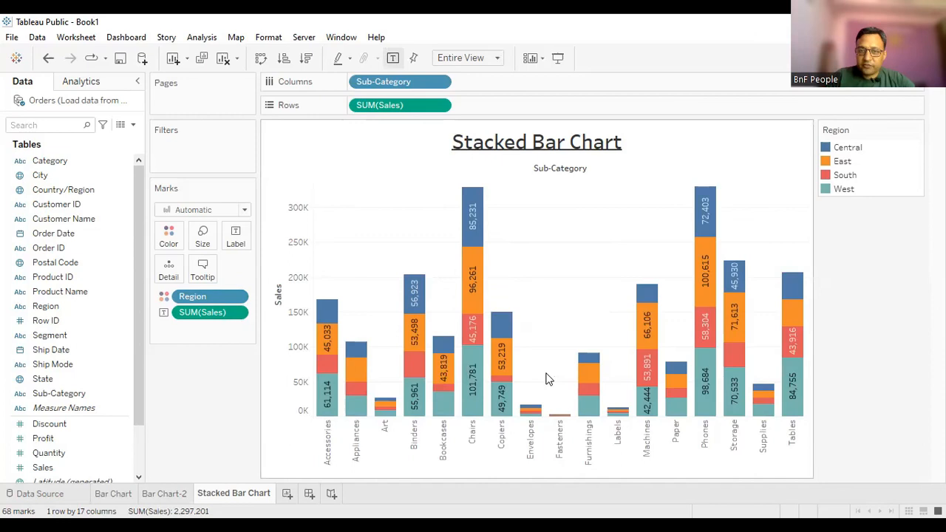
{"action": "scroll", "coordinate": [547, 378], "scroll_direction": "up", "scroll_amount": 1}
{"action": "scroll", "coordinate": [546, 378], "scroll_direction": "down", "scroll_amount": 2}
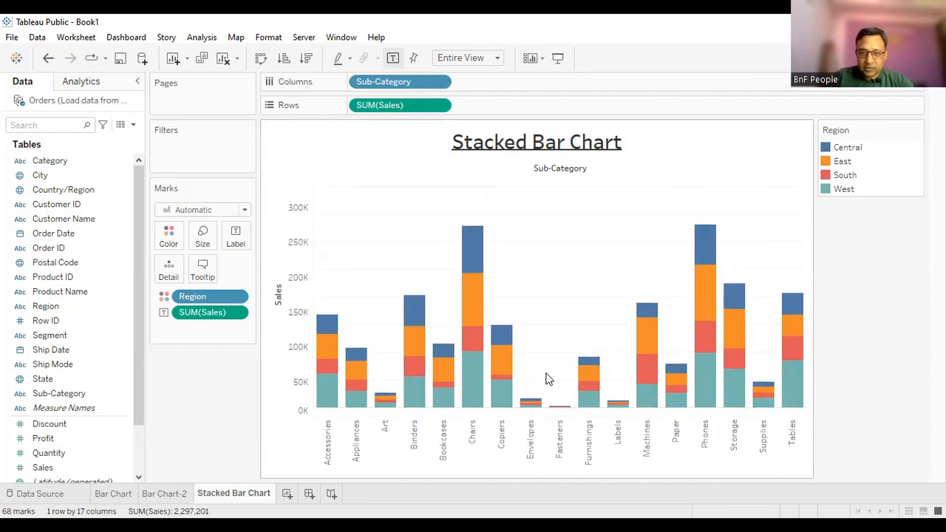
- Add a new worksheet after Stacked Bar Chart and name it Line Chart
{"action": "left_click", "coordinate": [286, 493]}
{"action": "right_click", "coordinate": [292, 493]}
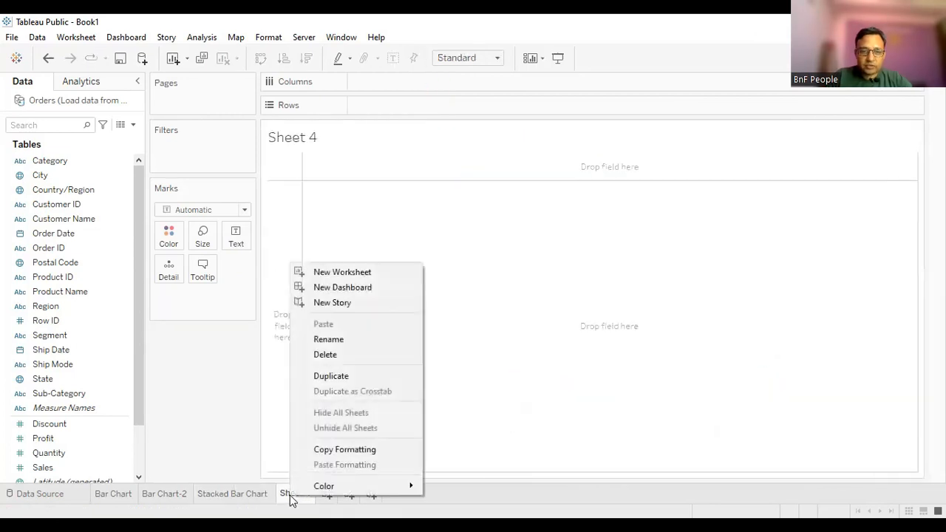
{"action": "left_click", "coordinate": [332, 340]}
{"action": "type", "text": "Line Chart"}
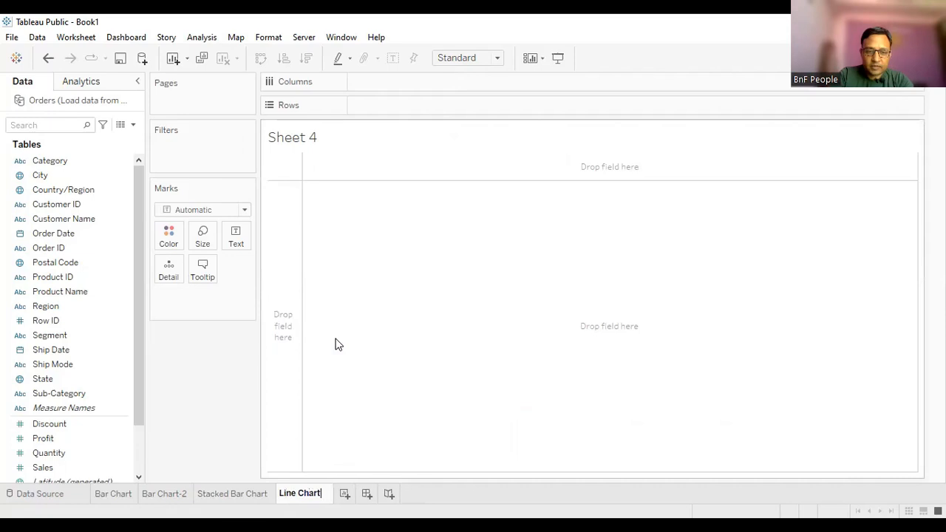
{"action": "key", "text": "Return"}
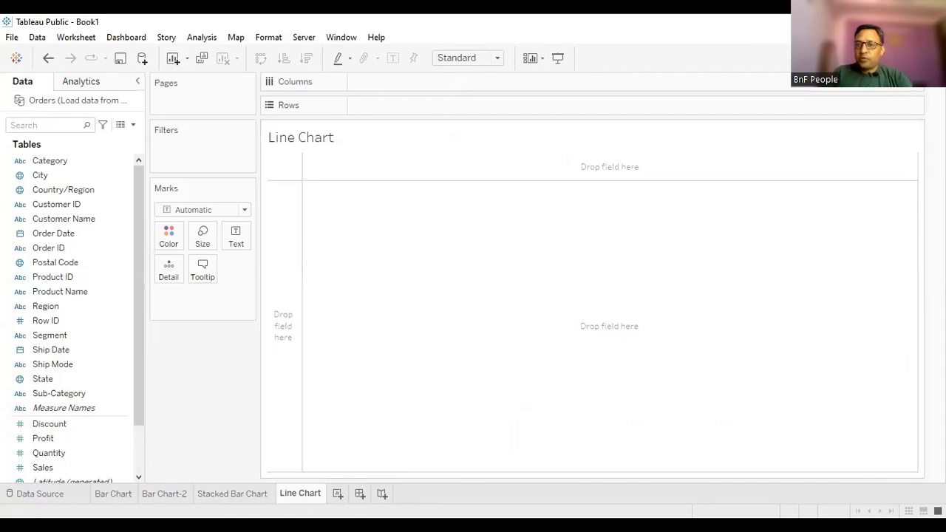
{"action": "left_click", "coordinate": [911, 58]}
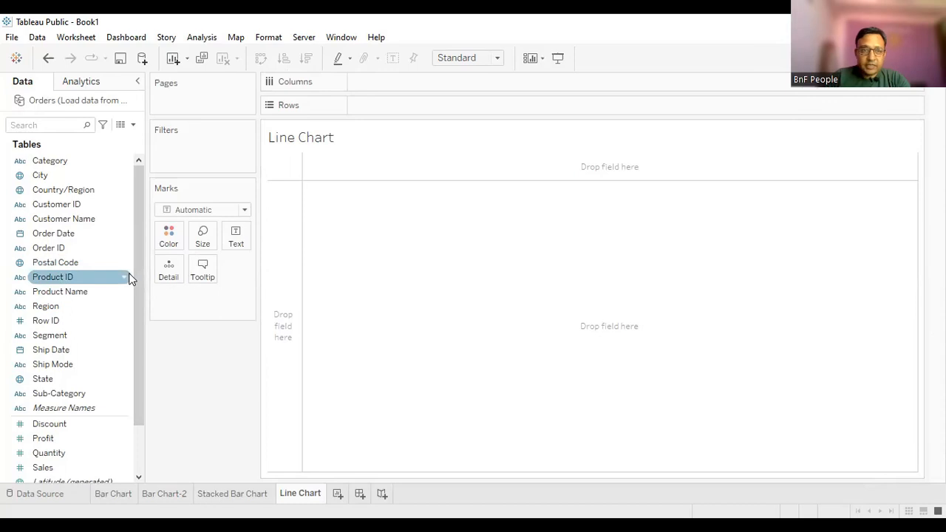
- Place the Order Date field on Columns of the Line Chart sheet
{"action": "left_click", "coordinate": [66, 238]}
{"action": "left_click_drag", "start_coordinate": [77, 234], "coordinate": [52, 244]}
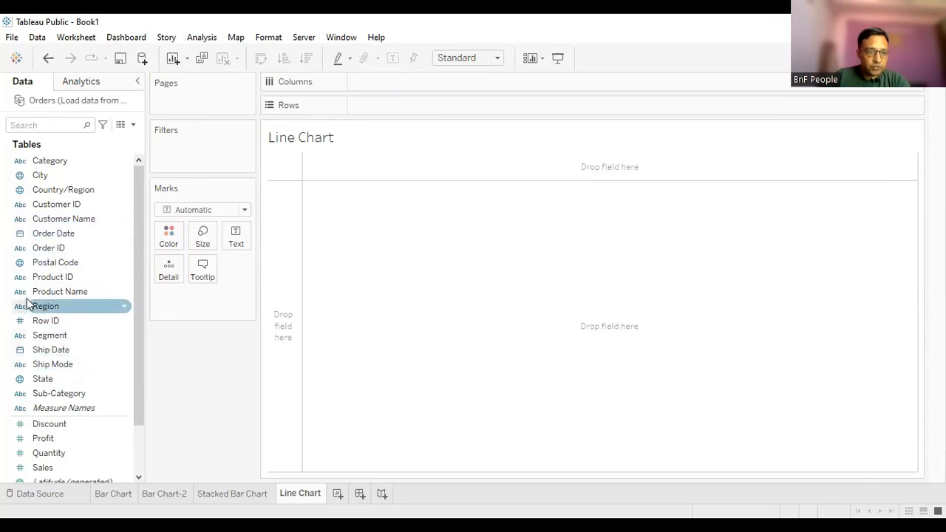
{"action": "left_click", "coordinate": [53, 232]}
{"action": "left_click_drag", "start_coordinate": [362, 147], "coordinate": [409, 85]}
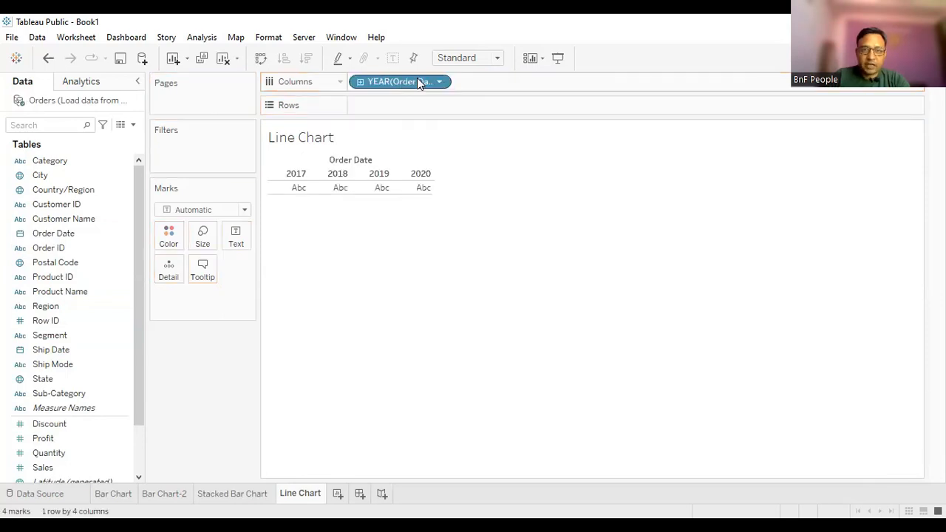
- Add the Sales measure to Rows to plot sales as a line over the order years
{"action": "left_click", "coordinate": [46, 470]}
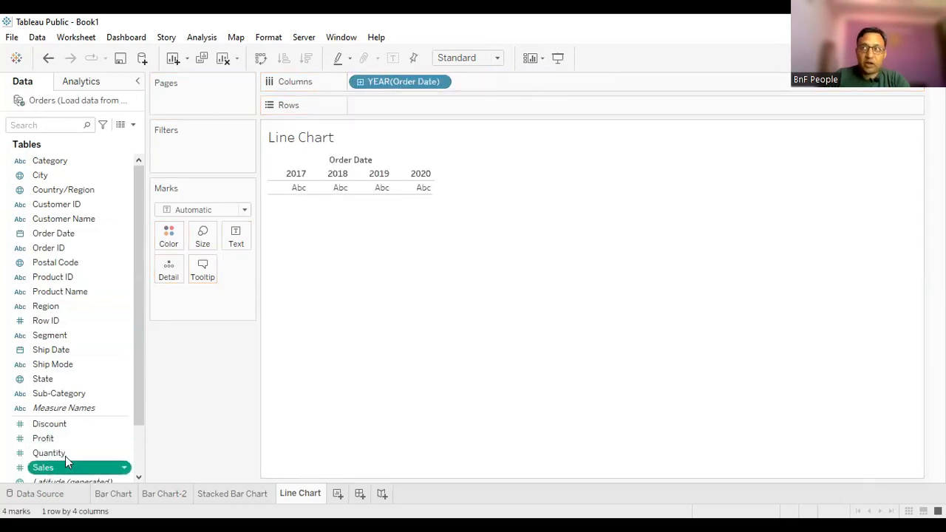
{"action": "left_click", "coordinate": [391, 120]}
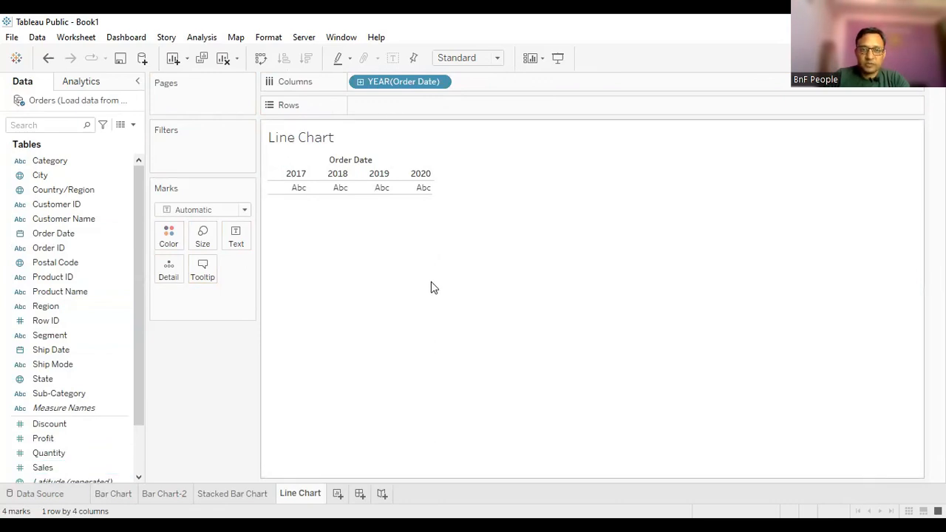
{"action": "left_click", "coordinate": [48, 453]}
{"action": "left_click", "coordinate": [42, 469]}
{"action": "left_click_drag", "start_coordinate": [42, 469], "coordinate": [376, 109]}
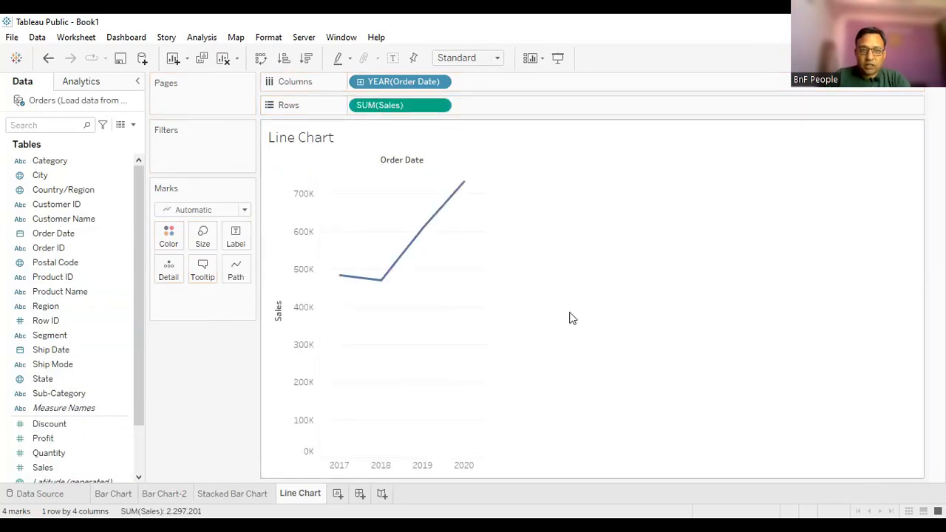
- Fit the Line Chart sheet to Entire View
{"action": "left_click", "coordinate": [496, 59]}
{"action": "left_click", "coordinate": [475, 108]}
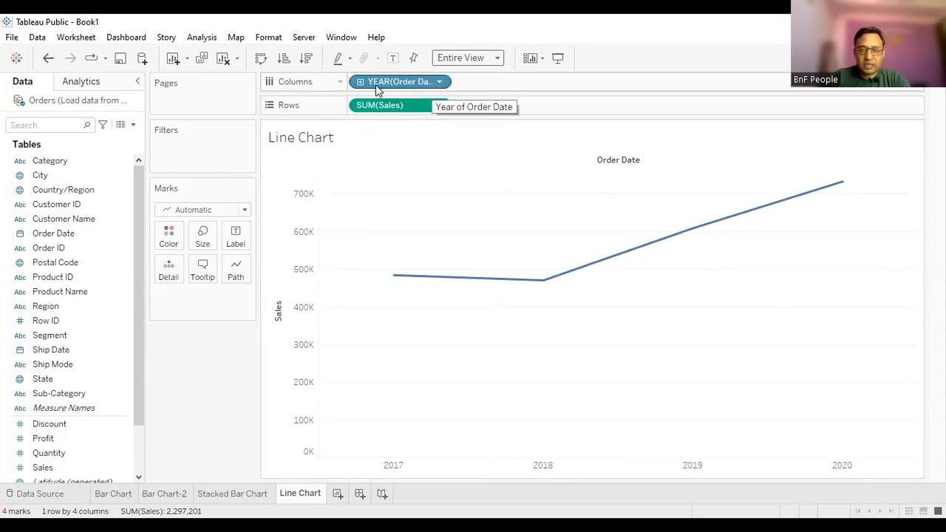
- Try the Order Date on Columns at the discrete Month level and at the discrete Day level
{"action": "left_click", "coordinate": [440, 82]}
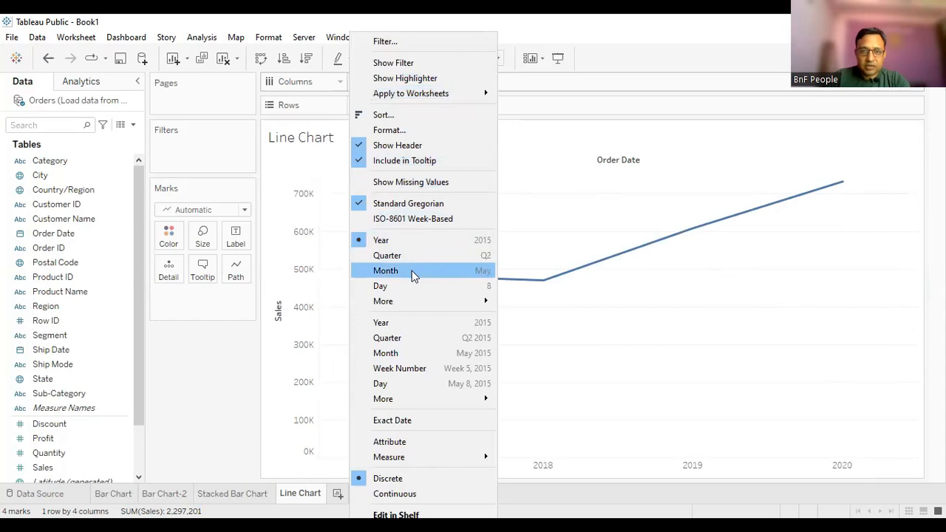
{"action": "left_click", "coordinate": [412, 270]}
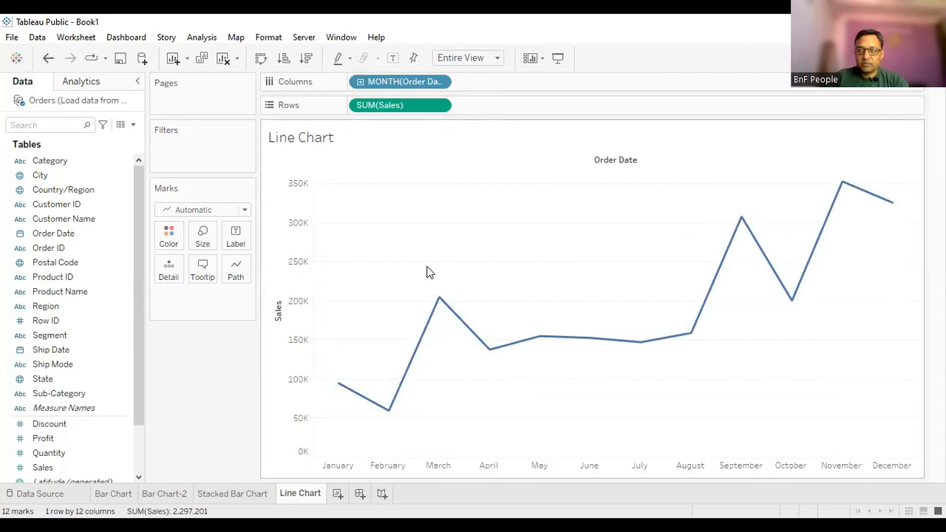
{"action": "left_click", "coordinate": [439, 82]}
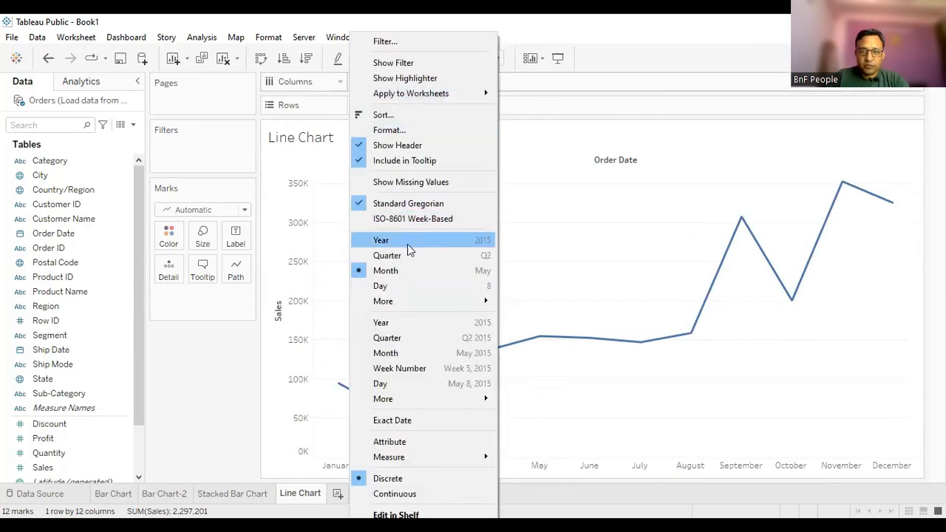
{"action": "left_click", "coordinate": [404, 288]}
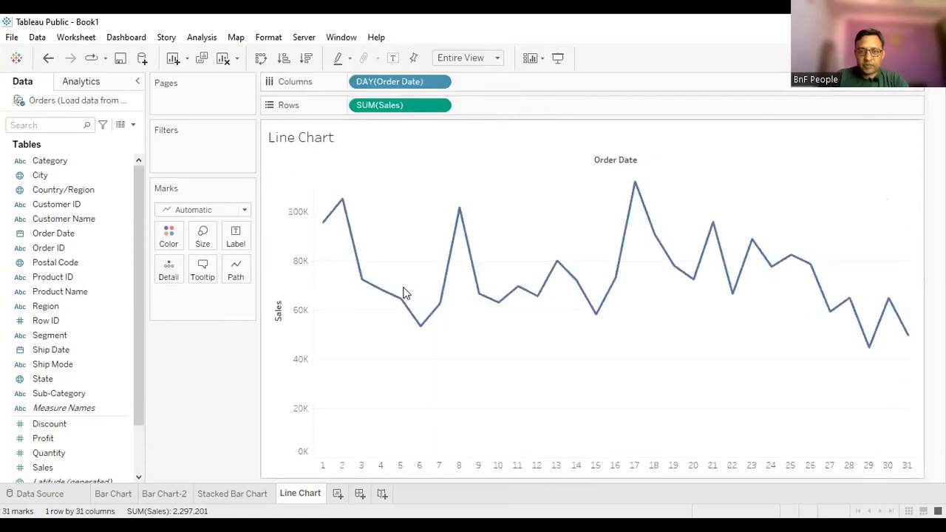
- Set the Order Date on Columns to the continuous Month level (May 2015 format) to plot sales as a monthly timeline
{"action": "left_click", "coordinate": [441, 82]}
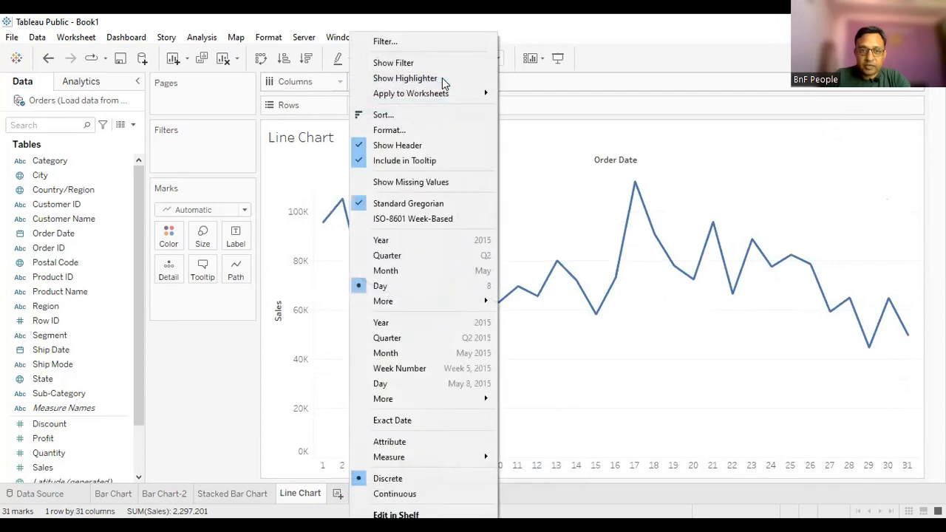
{"action": "left_click", "coordinate": [412, 354]}
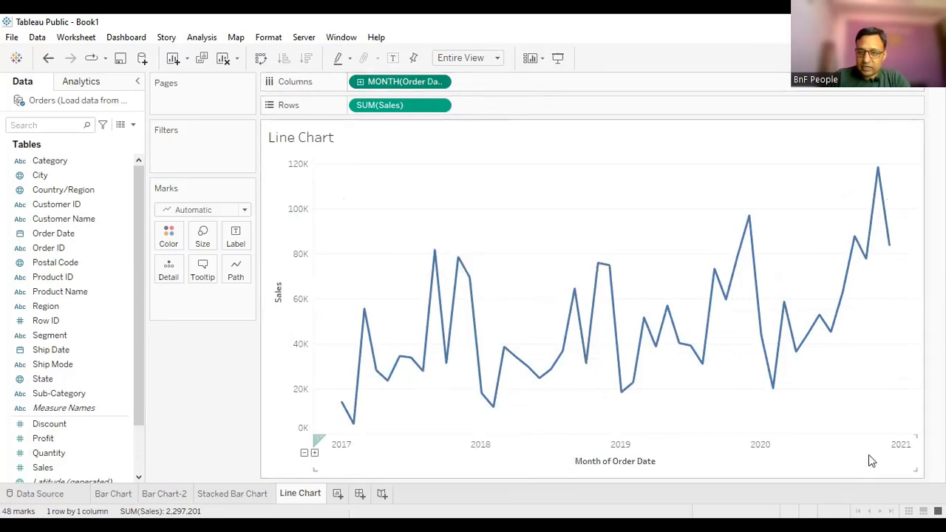
{"action": "left_click", "coordinate": [443, 82]}
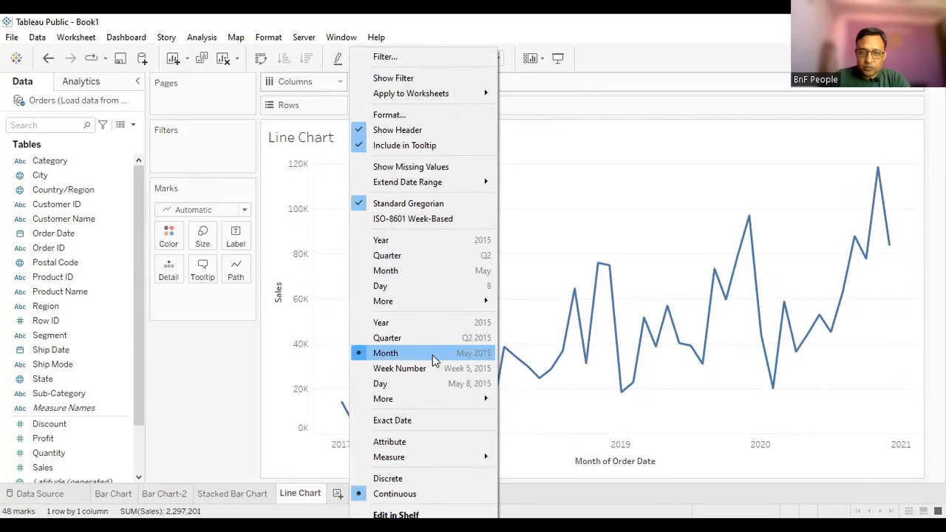
{"action": "left_click", "coordinate": [622, 195]}
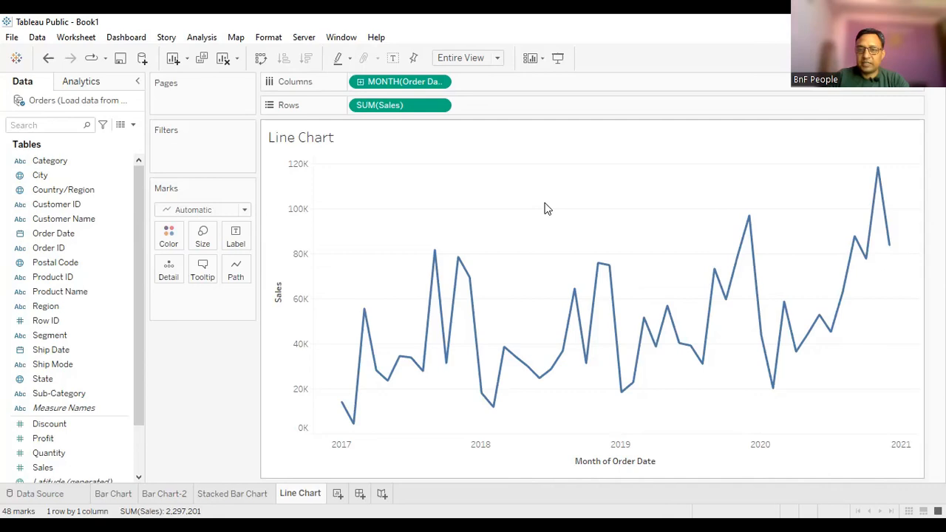
- Examine individual points of the monthly sales line, view the chart in presentation mode, and return to the worksheet
{"action": "mouse_move", "coordinate": [615, 275]}
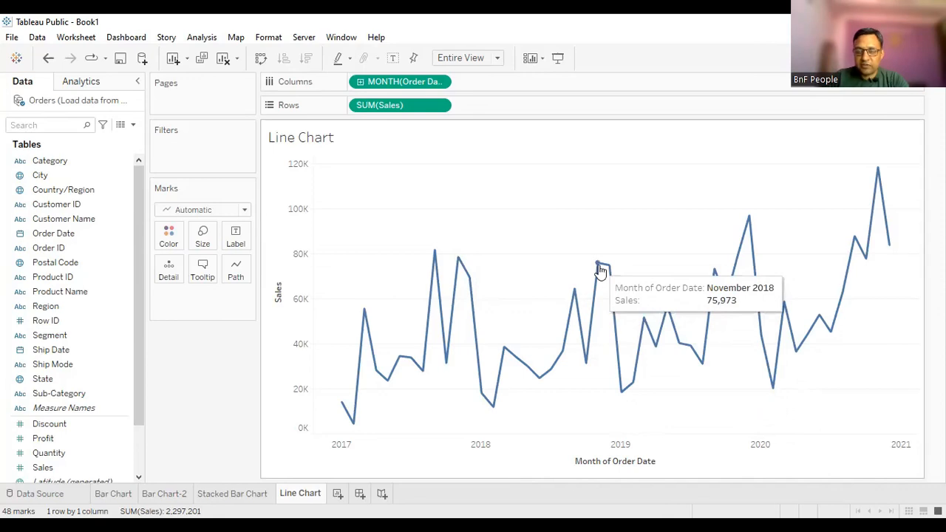
{"action": "mouse_move", "coordinate": [622, 388]}
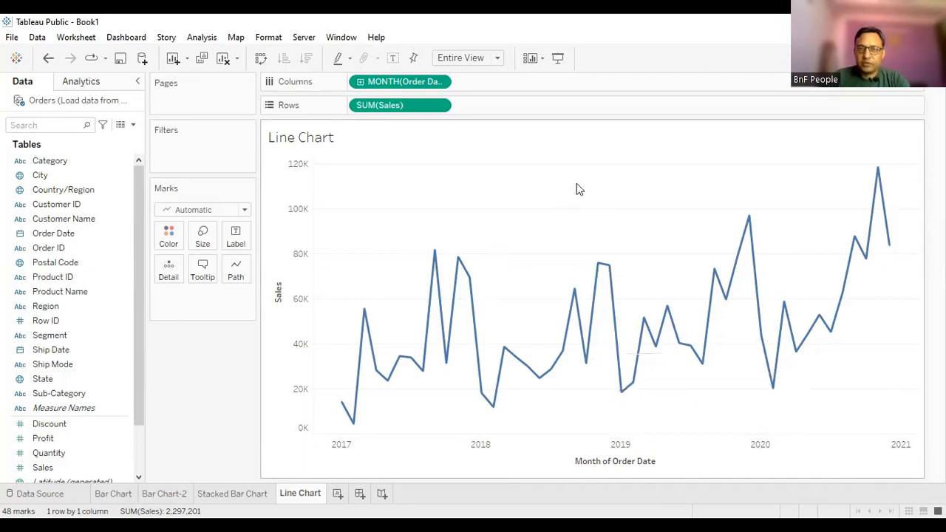
{"action": "left_click", "coordinate": [558, 59]}
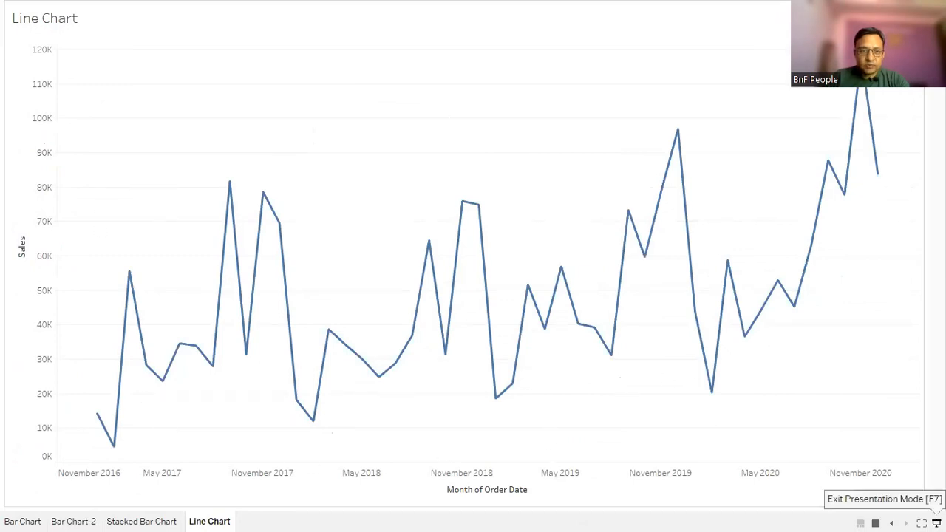
{"action": "left_click", "coordinate": [935, 523]}
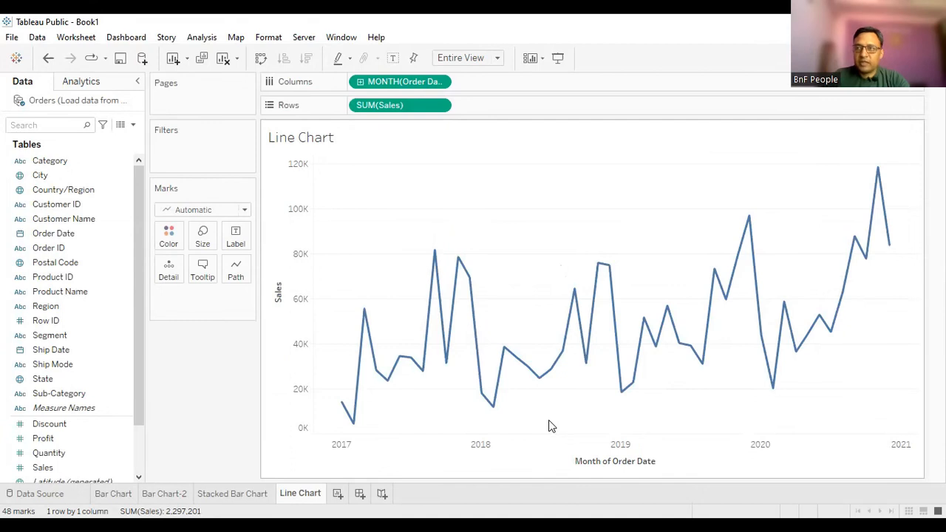
- Add a new worksheet after Line Chart and name it Scatter Plot
{"action": "left_click", "coordinate": [337, 493]}
{"action": "right_click", "coordinate": [340, 500]}
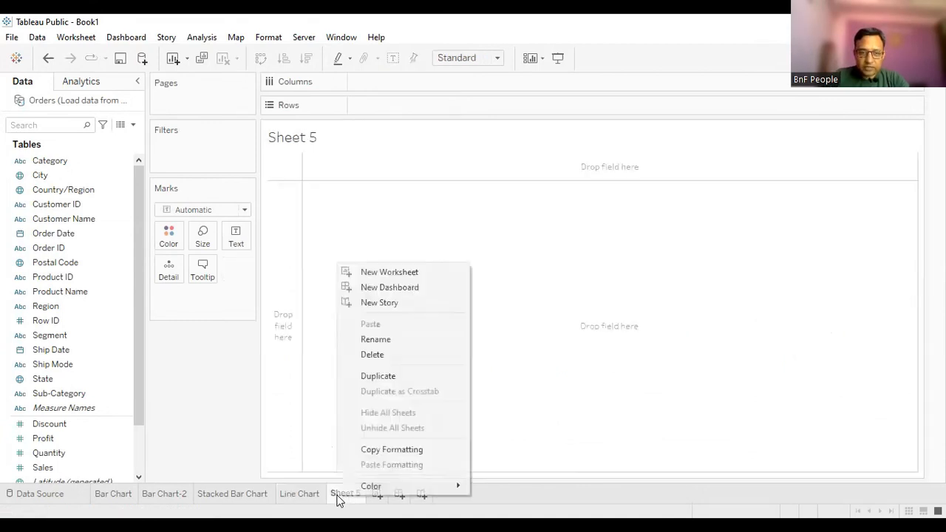
{"action": "left_click", "coordinate": [375, 339]}
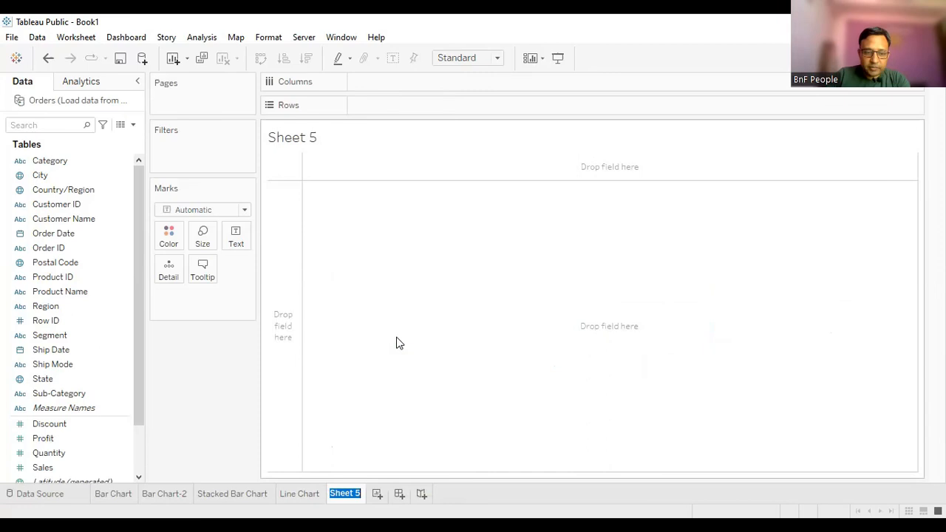
{"action": "type", "text": "Sc"}
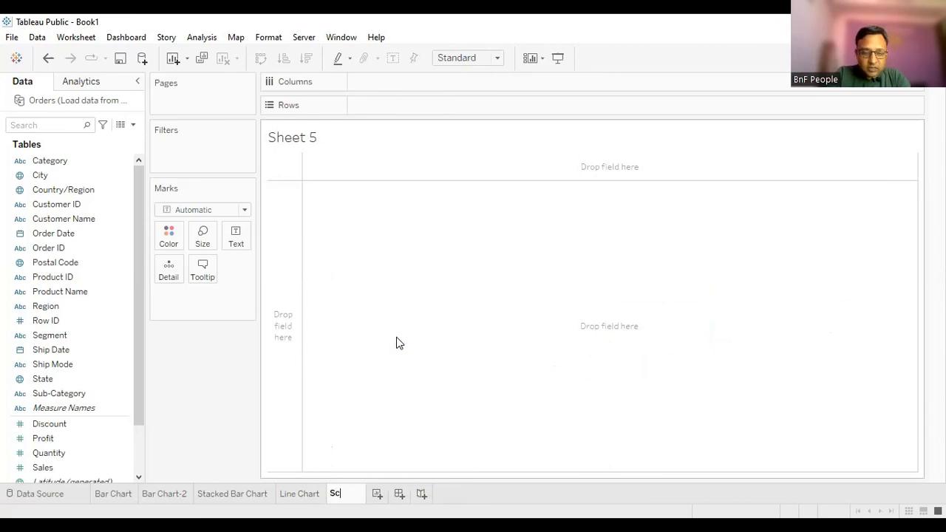
{"action": "type", "text": "atter Pl"}
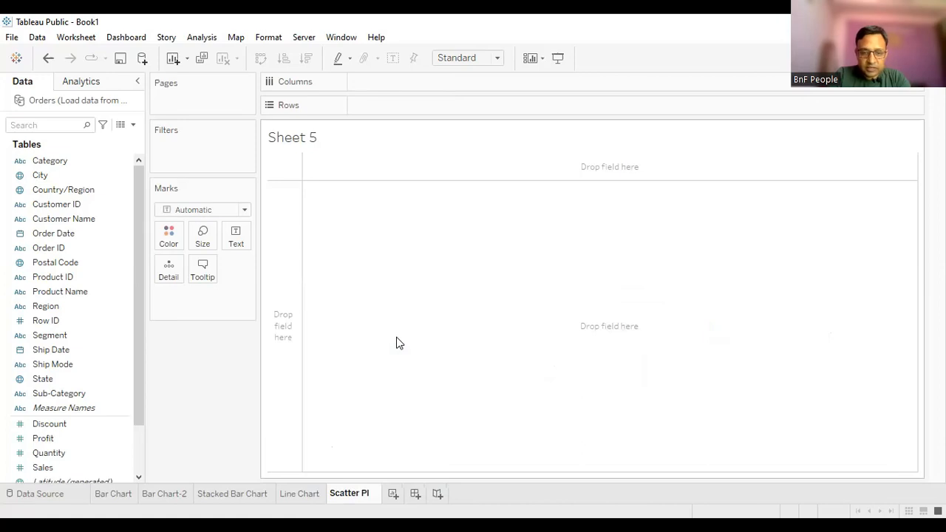
{"action": "type", "text": "ot"}
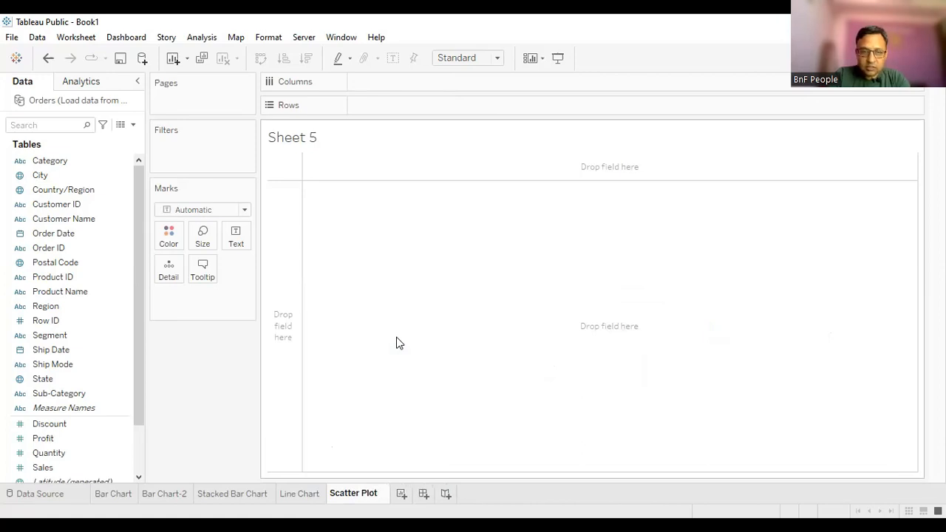
{"action": "key", "text": "Return"}
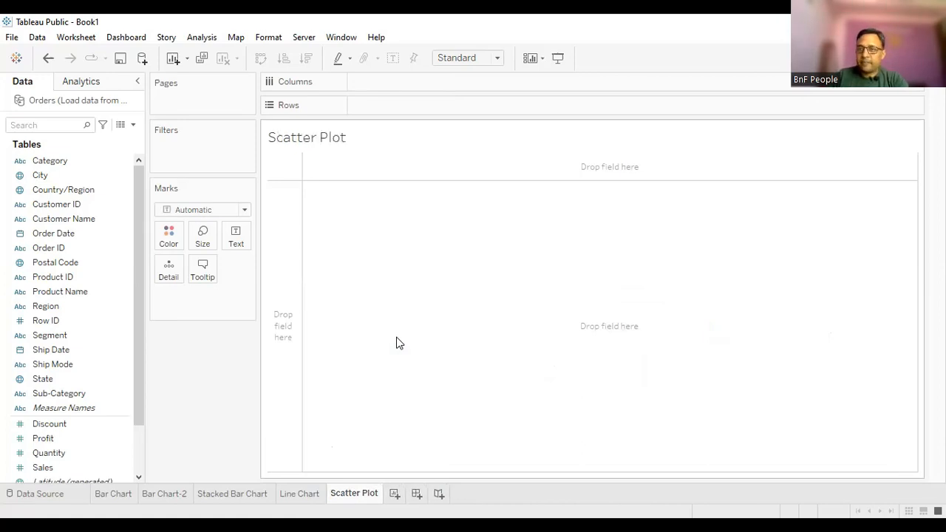
{"action": "left_click", "coordinate": [910, 58]}
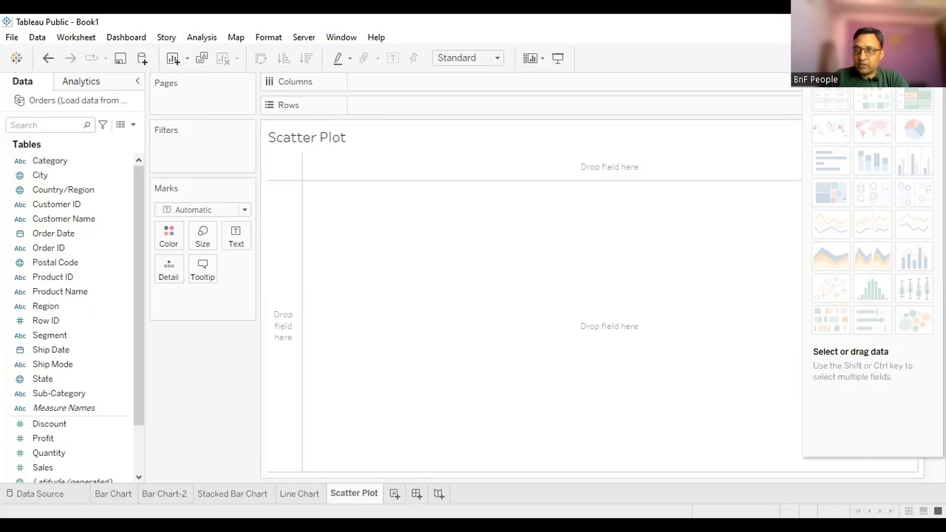
{"action": "left_click", "coordinate": [908, 58]}
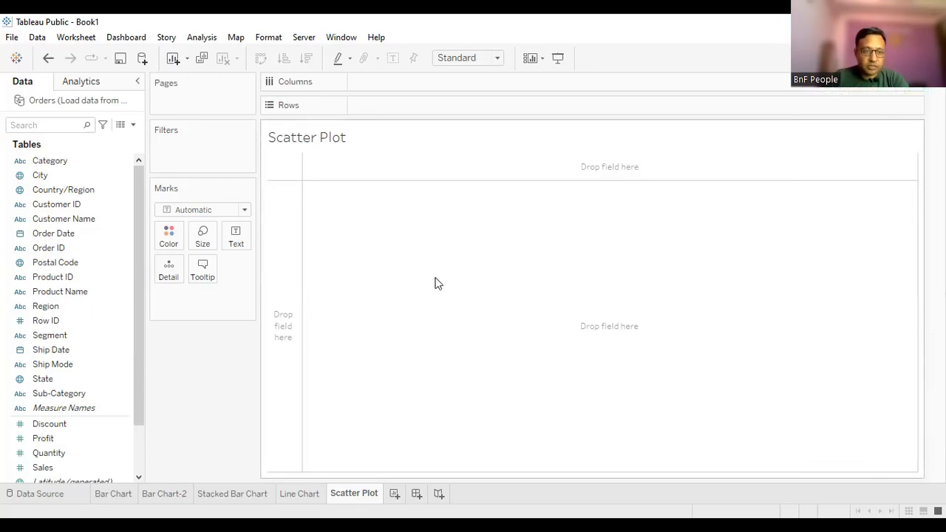
- Place the Profit measure on Columns and the Sales measure on Rows of the Scatter Plot sheet
{"action": "left_click_drag", "start_coordinate": [140, 321], "coordinate": [141, 394]}
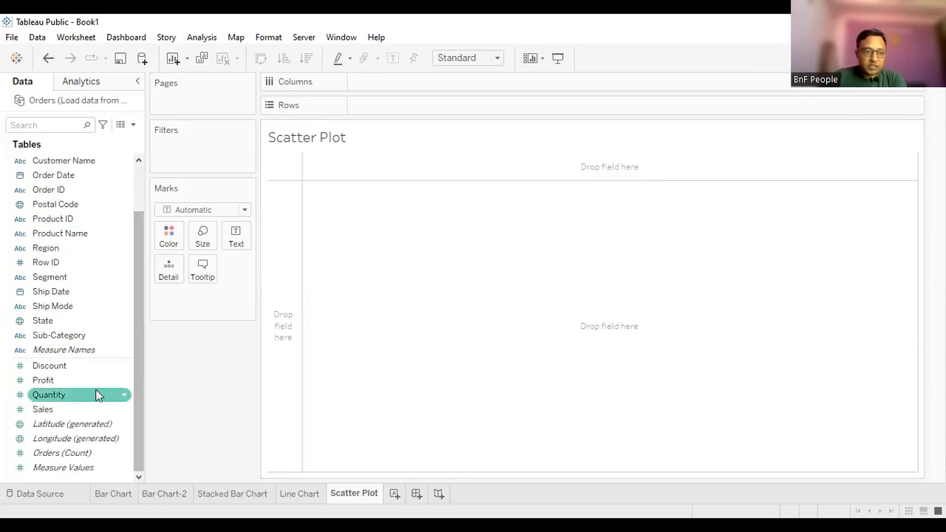
{"action": "left_click_drag", "start_coordinate": [50, 382], "coordinate": [74, 381]}
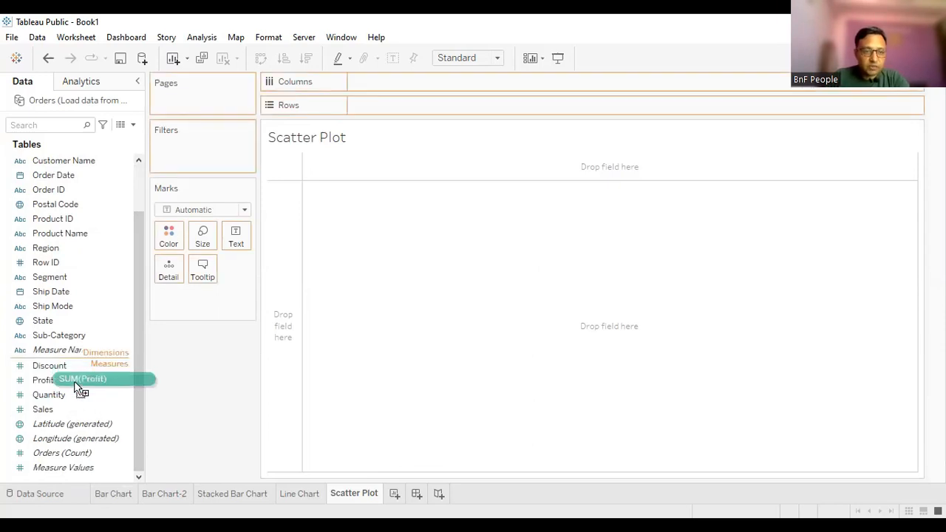
{"action": "mouse_move", "coordinate": [74, 380]}
{"action": "left_mouse_down"}
{"action": "mouse_move", "coordinate": [61, 393]}
{"action": "mouse_move", "coordinate": [67, 379]}
{"action": "mouse_move", "coordinate": [143, 369]}
{"action": "mouse_move", "coordinate": [374, 131]}
{"action": "mouse_move", "coordinate": [382, 91]}
{"action": "left_mouse_up"}
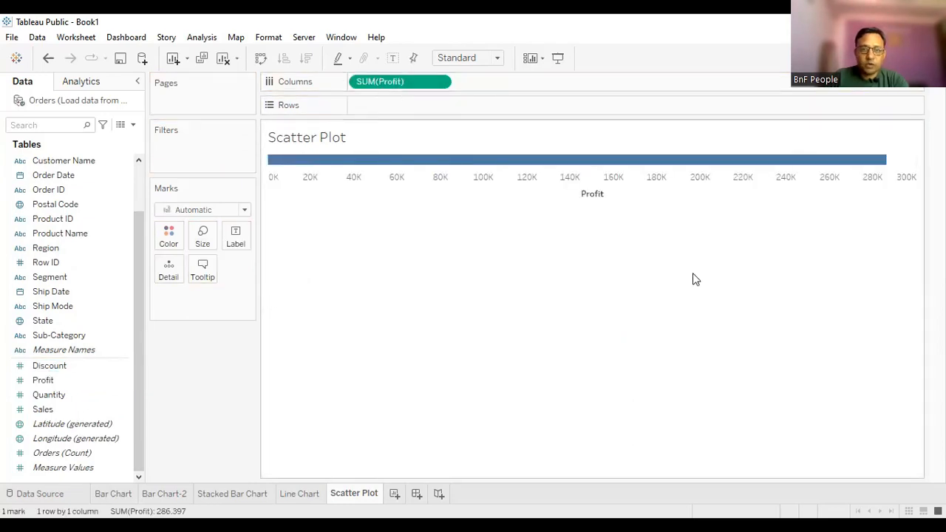
{"action": "left_click_drag", "start_coordinate": [44, 409], "coordinate": [376, 106]}
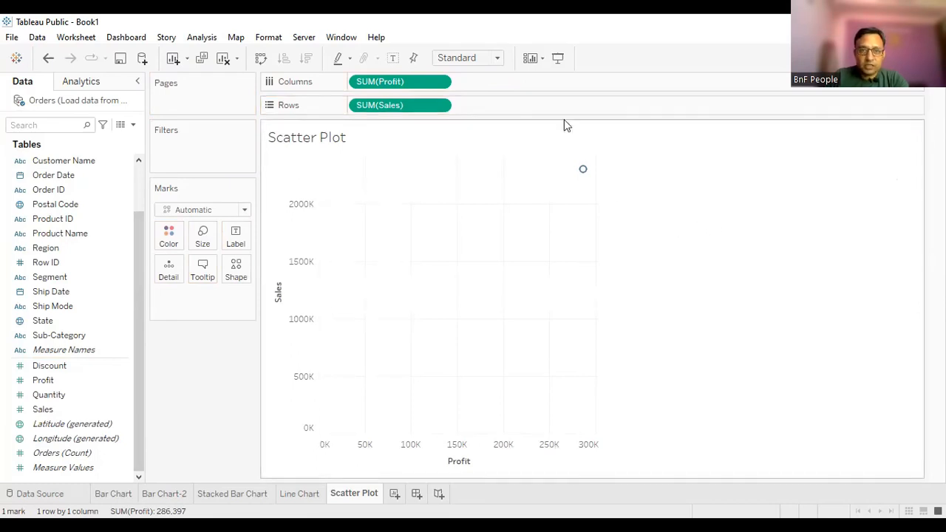
- Fit the Scatter Plot sheet to Entire View
{"action": "left_click", "coordinate": [498, 59]}
{"action": "left_click", "coordinate": [464, 107]}
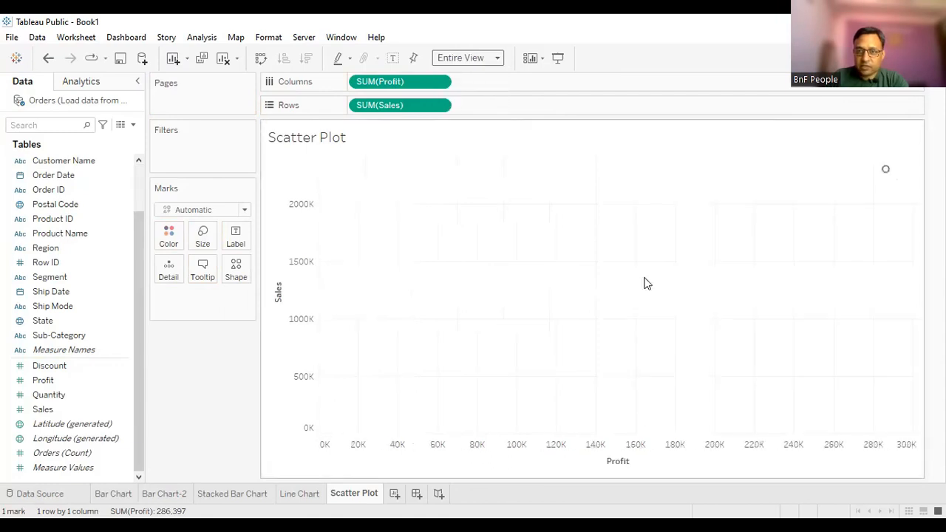
{"action": "mouse_move", "coordinate": [886, 172]}
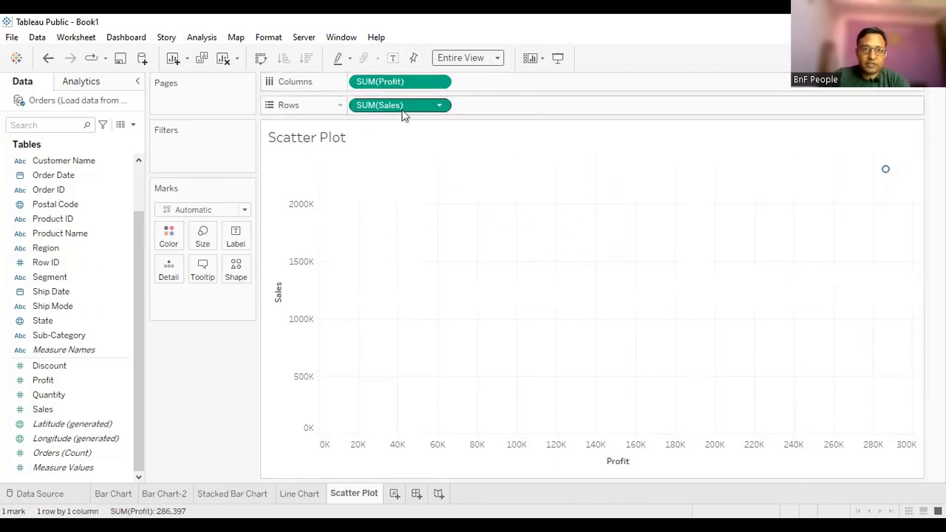
{"action": "mouse_move", "coordinate": [884, 174]}
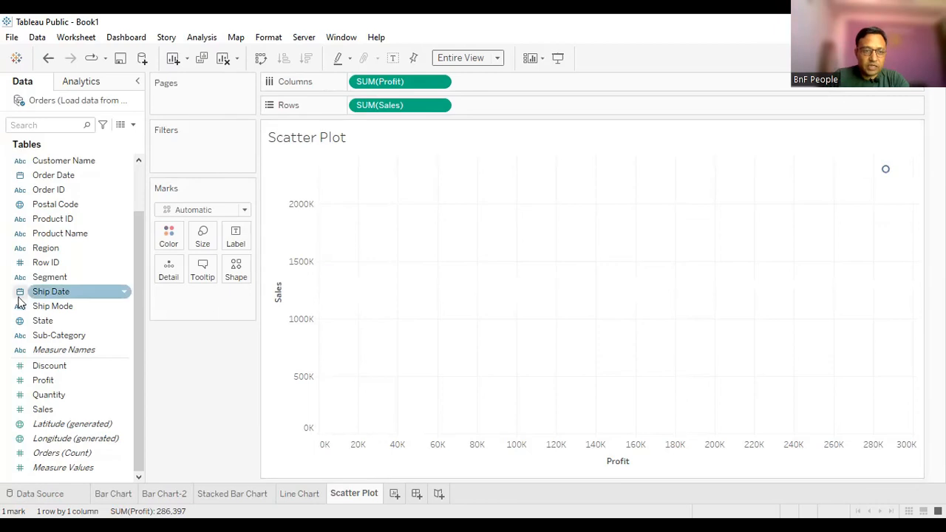
- Split the scatter plot into one labeled mark per sub-category by assigning the Sub-Category field to the marks' label
{"action": "left_click", "coordinate": [52, 338]}
{"action": "left_click_drag", "start_coordinate": [51, 340], "coordinate": [240, 247]}
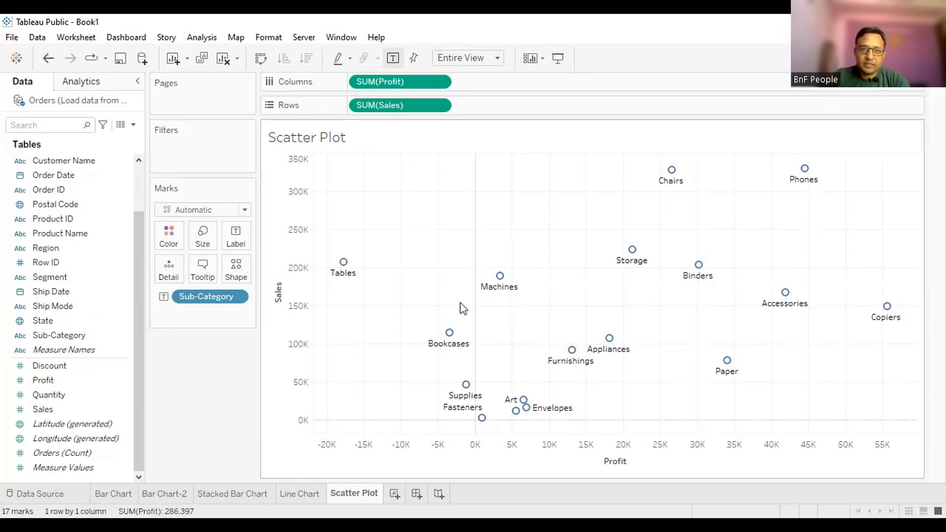
{"action": "mouse_move", "coordinate": [344, 264]}
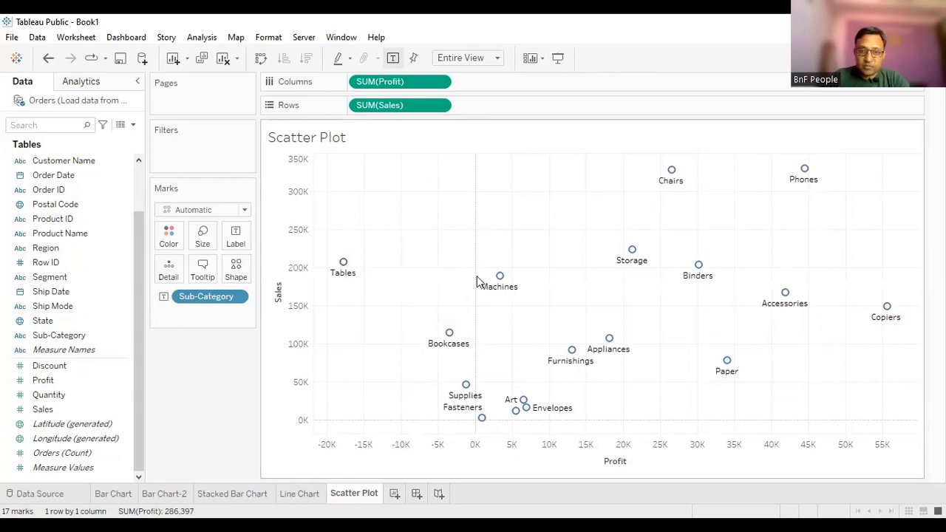
{"action": "mouse_move", "coordinate": [503, 284]}
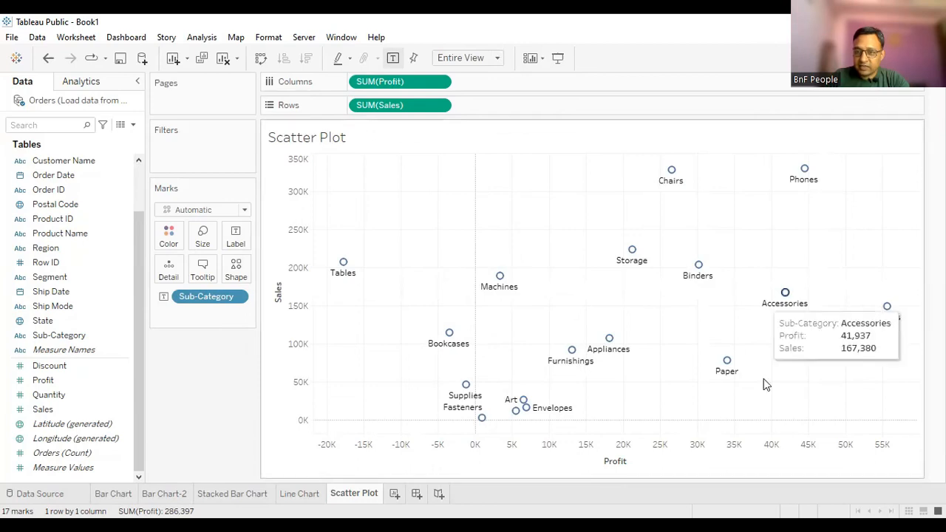
{"action": "mouse_move", "coordinate": [886, 307]}
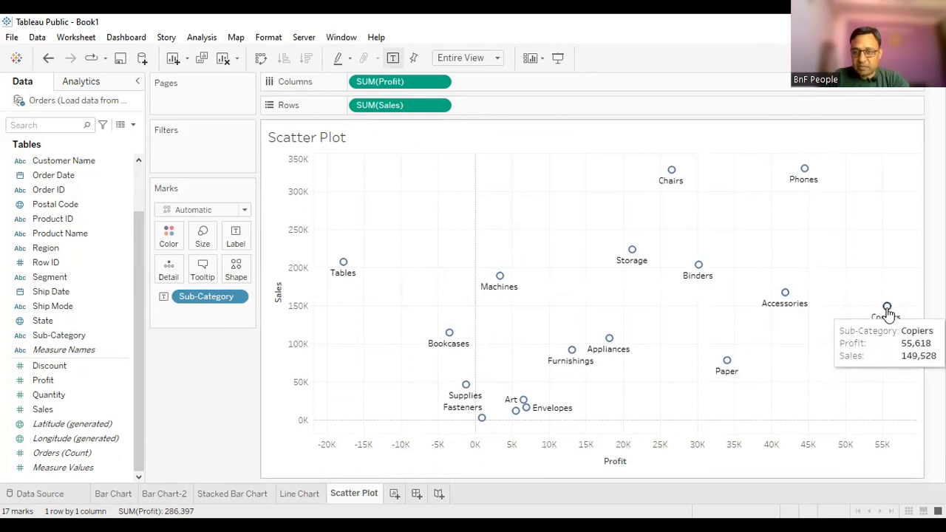
{"action": "mouse_move", "coordinate": [807, 176]}
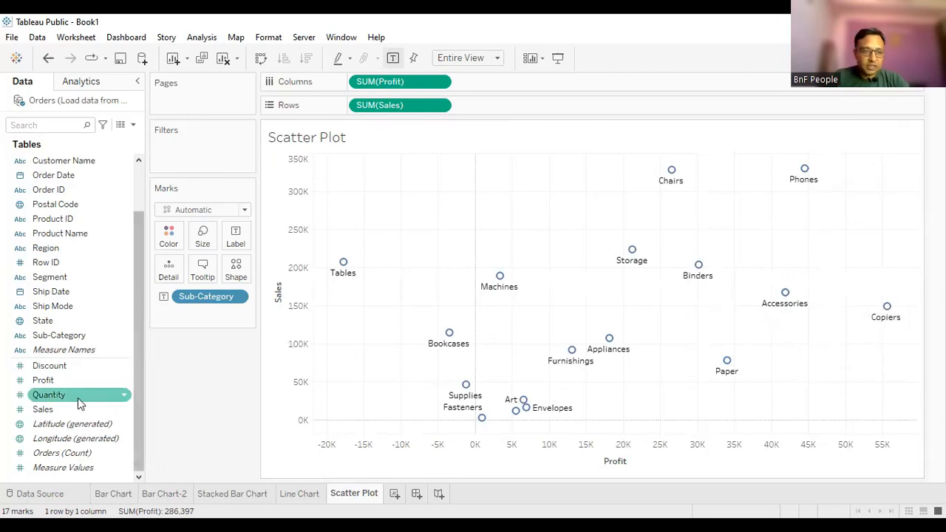
- Scale the scatter plot circles by sales by assigning the Sales measure to the marks' size
{"action": "left_click_drag", "start_coordinate": [59, 410], "coordinate": [203, 236]}
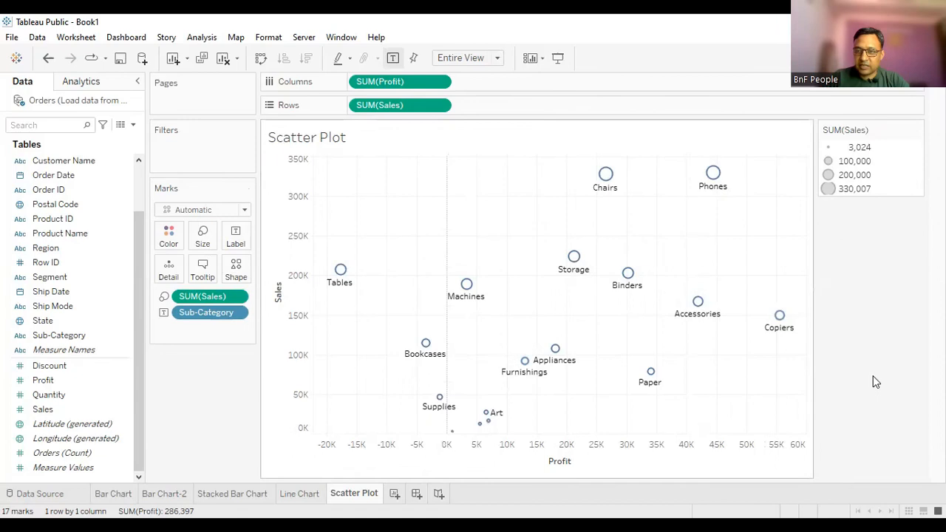
{"action": "mouse_move", "coordinate": [714, 175]}
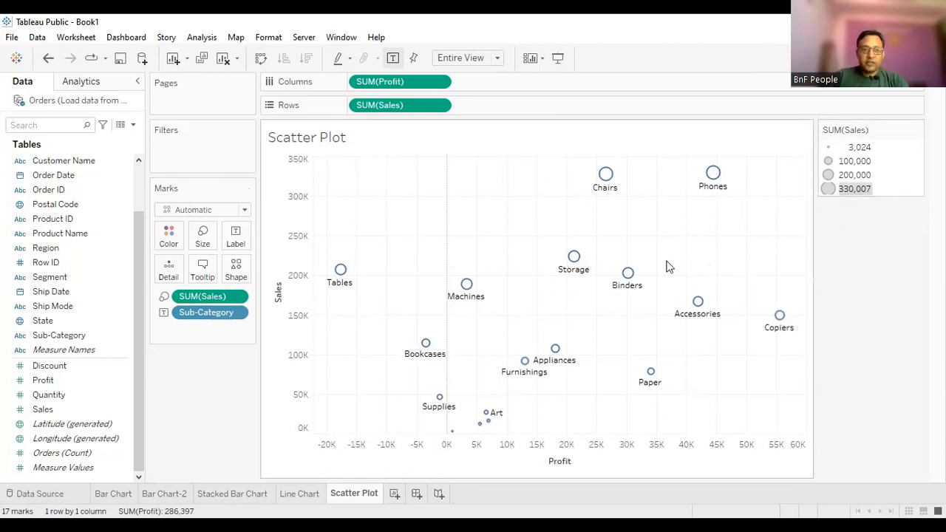
- Try encoding the Sales measure on the scatter plot marks by color, followed by shape
{"action": "left_click", "coordinate": [164, 296]}
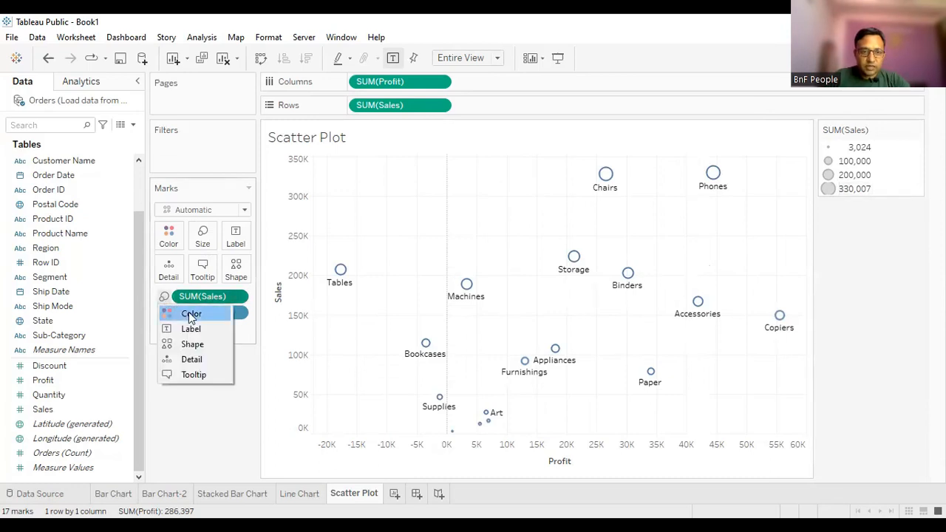
{"action": "left_click", "coordinate": [191, 315]}
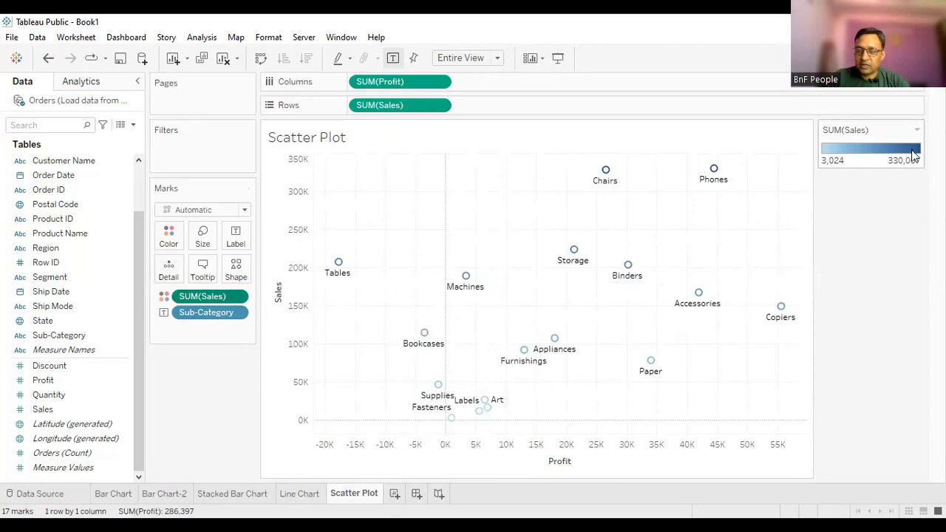
{"action": "left_click", "coordinate": [164, 313]}
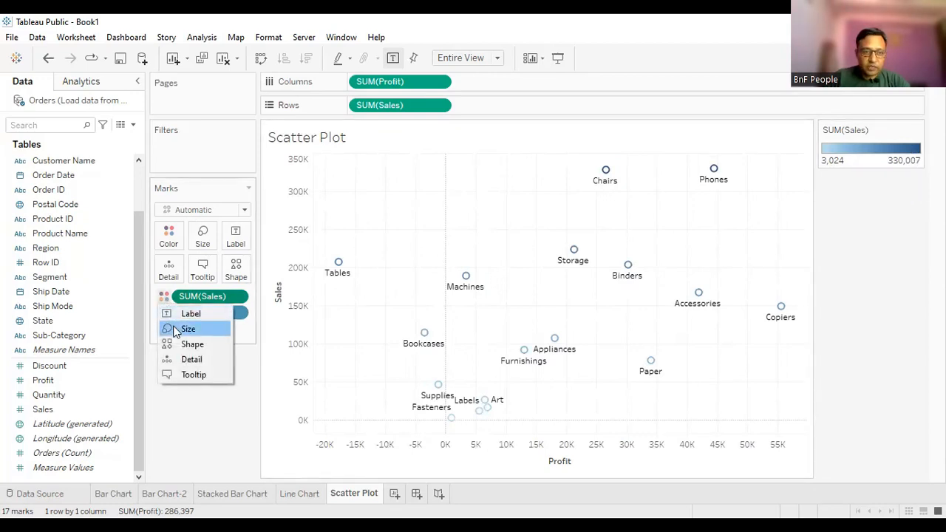
{"action": "left_click", "coordinate": [191, 344]}
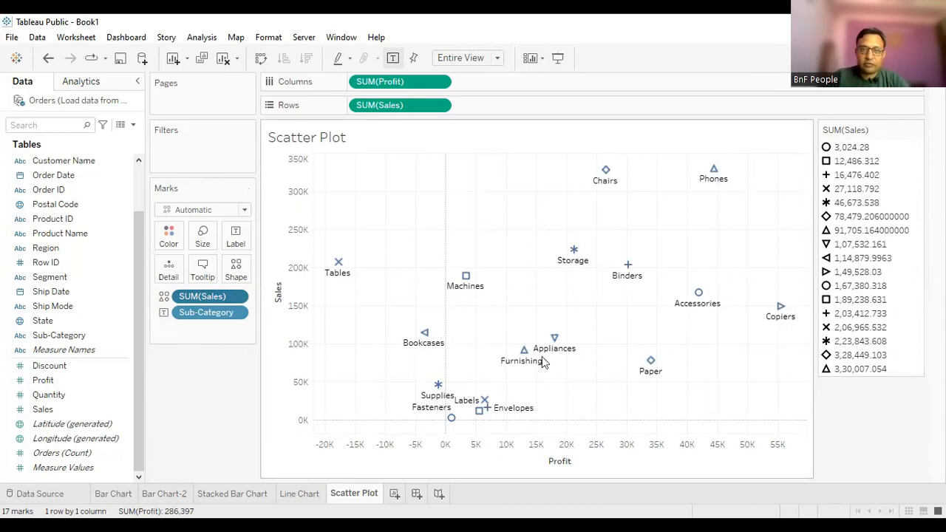
- Assign the Sales measure back to the marks' size and make the scatter plot circles slightly larger
{"action": "left_click", "coordinate": [164, 296]}
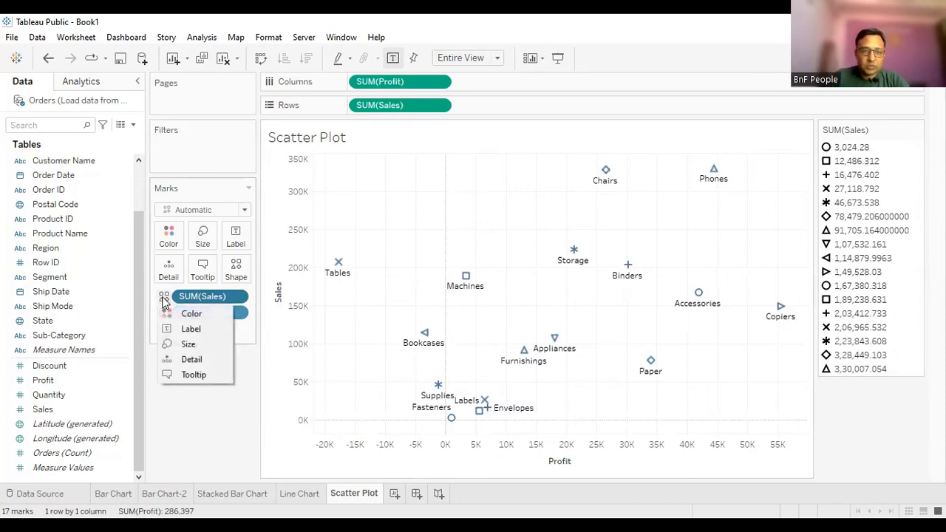
{"action": "left_click", "coordinate": [182, 344]}
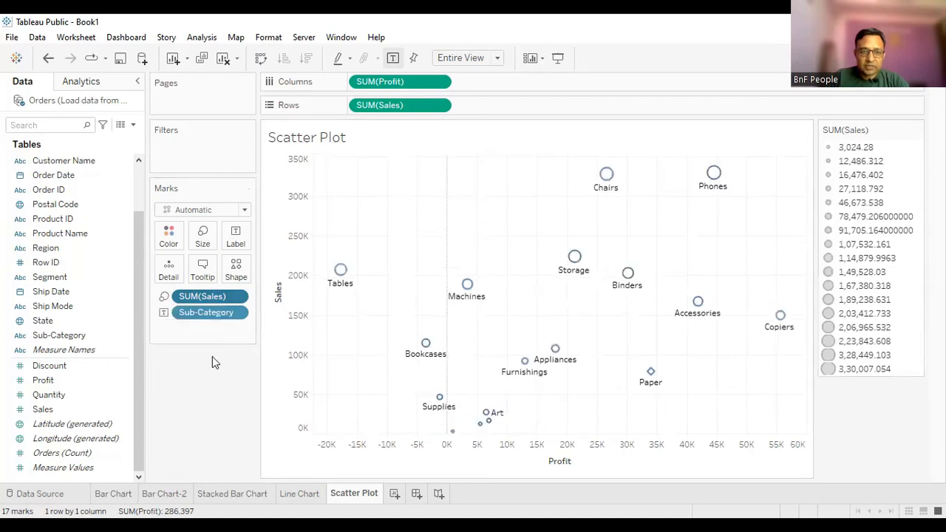
{"action": "left_click", "coordinate": [238, 297]}
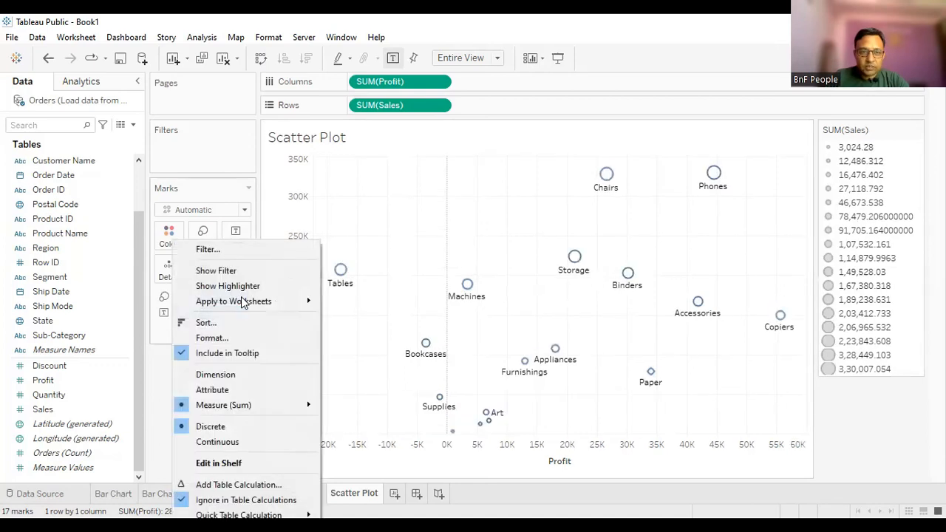
{"action": "left_click", "coordinate": [301, 213]}
{"action": "left_click", "coordinate": [203, 240]}
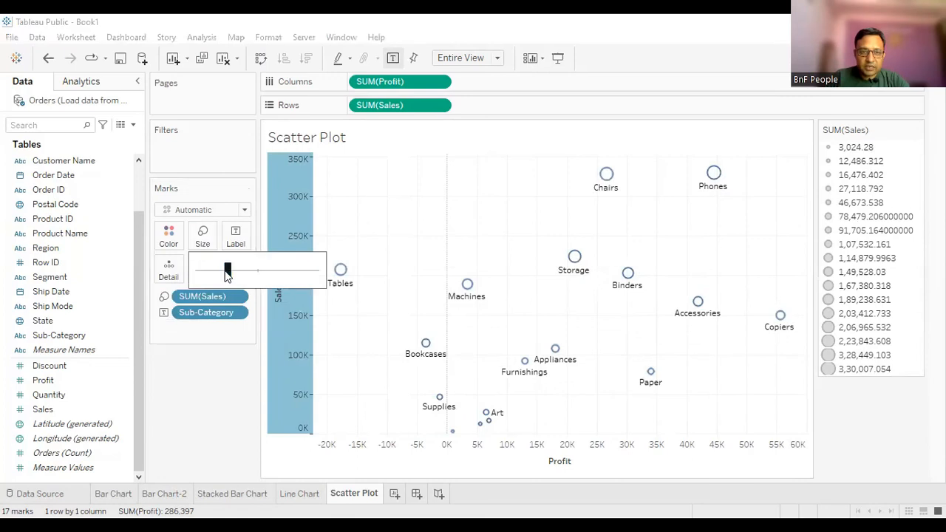
{"action": "left_click_drag", "start_coordinate": [228, 270], "coordinate": [270, 277]}
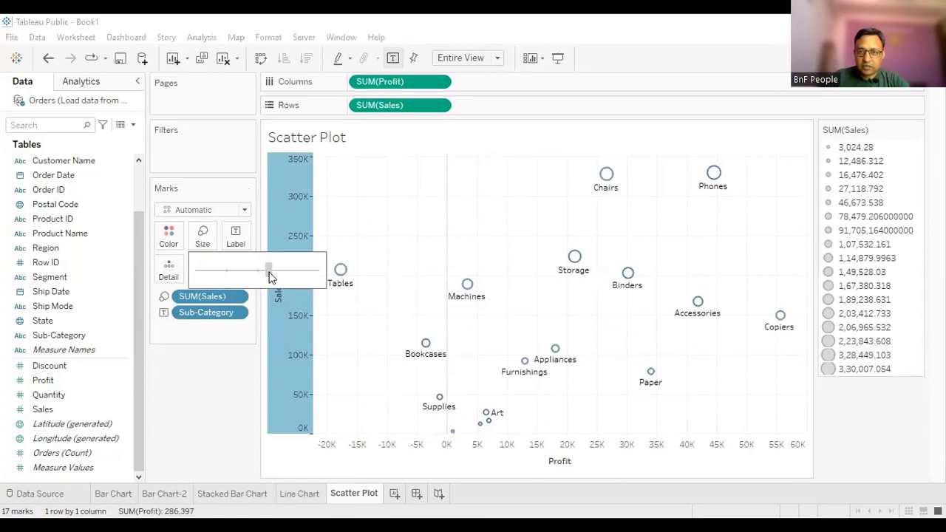
{"action": "left_click_drag", "start_coordinate": [270, 277], "coordinate": [237, 280]}
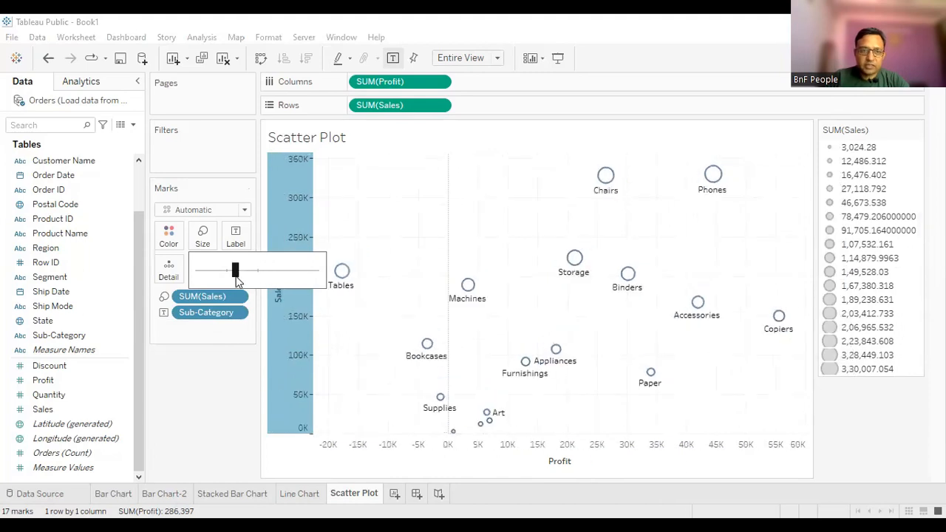
{"action": "left_click", "coordinate": [217, 410]}
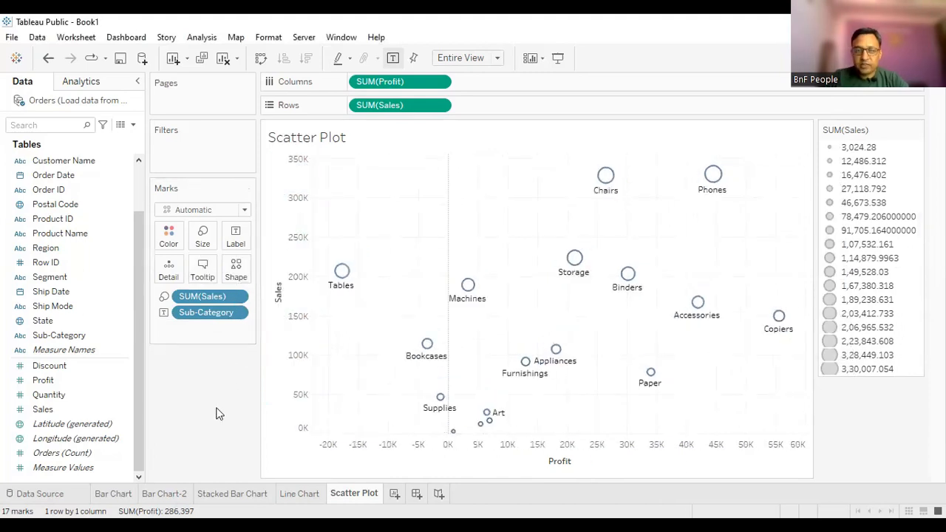
{"action": "left_click", "coordinate": [164, 296]}
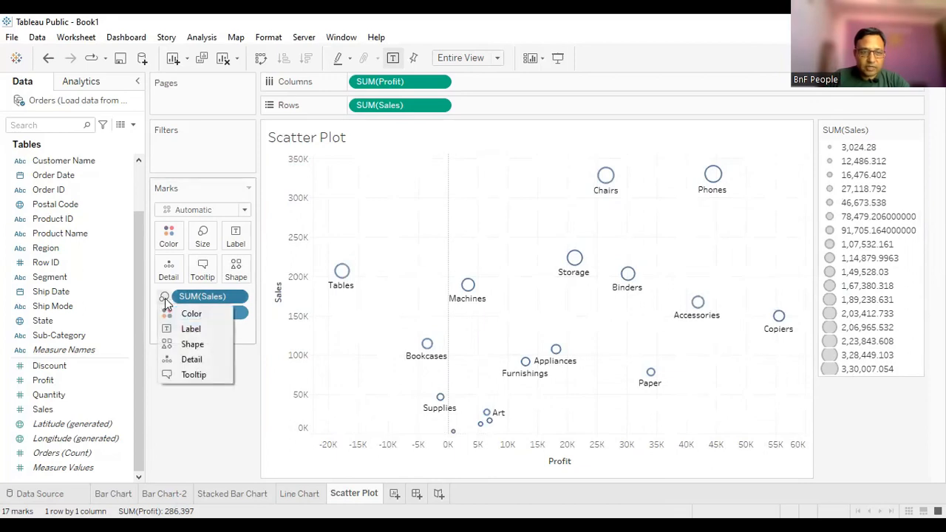
{"action": "left_click", "coordinate": [240, 297]}
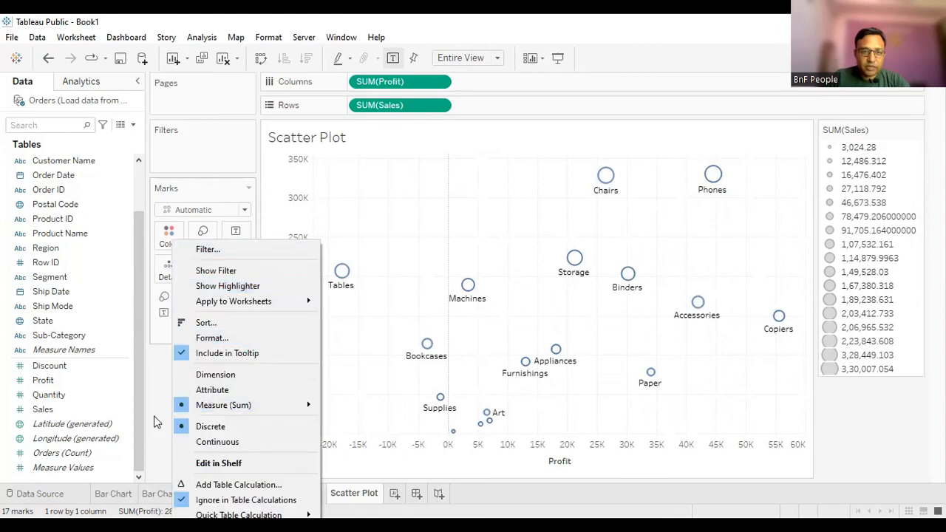
{"action": "left_click", "coordinate": [201, 235]}
{"action": "left_click", "coordinate": [203, 238]}
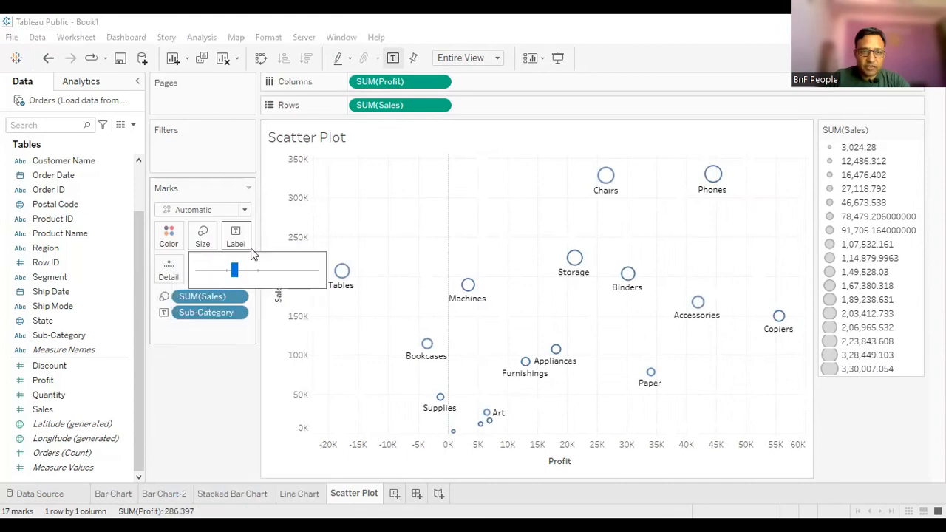
{"action": "left_click", "coordinate": [229, 381]}
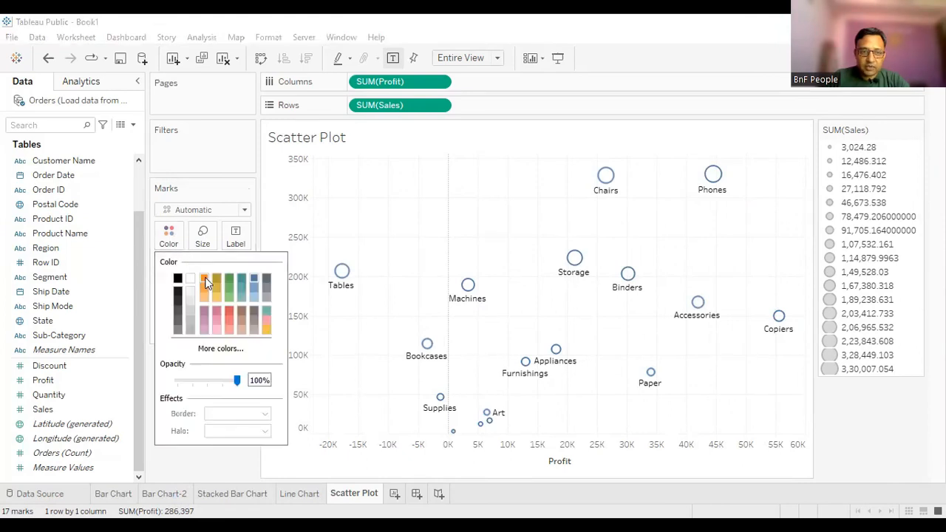
- Set the color of the scatter plot circles to green
{"action": "left_click", "coordinate": [205, 282]}
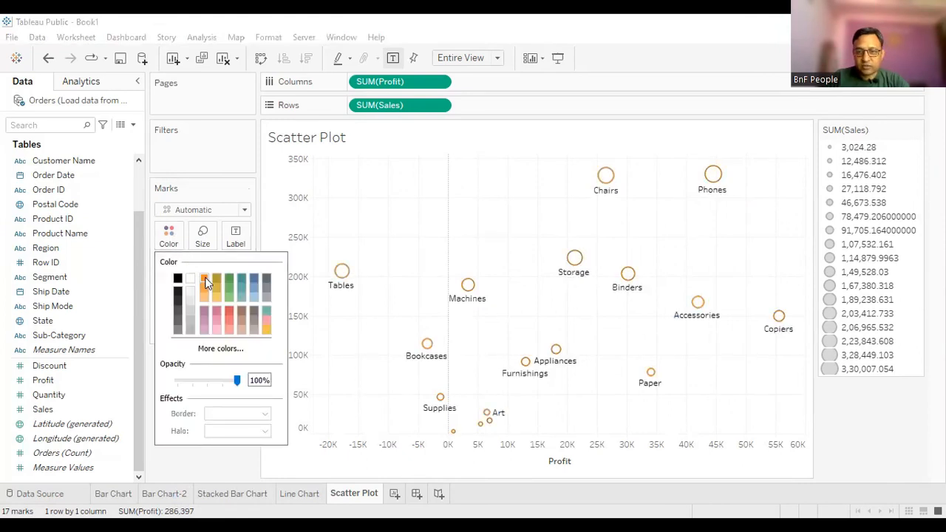
{"action": "left_click", "coordinate": [229, 282]}
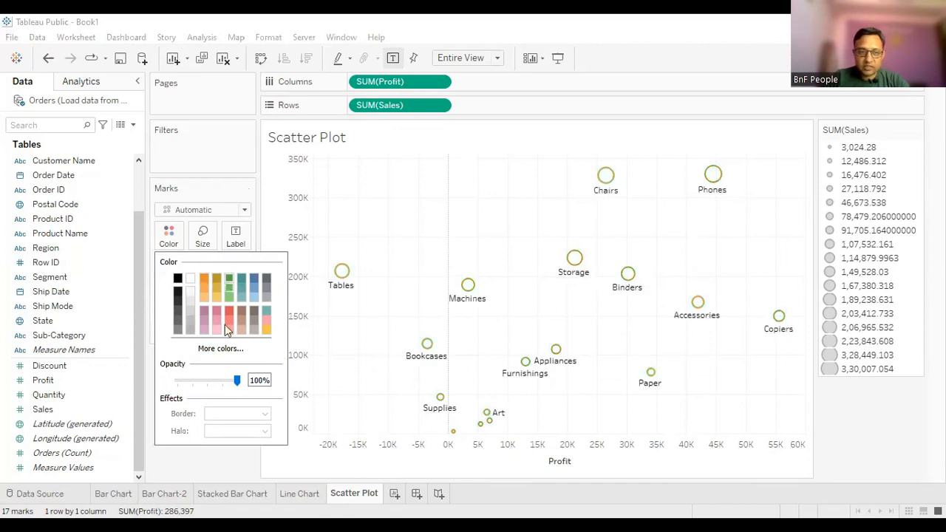
{"action": "left_click", "coordinate": [203, 460]}
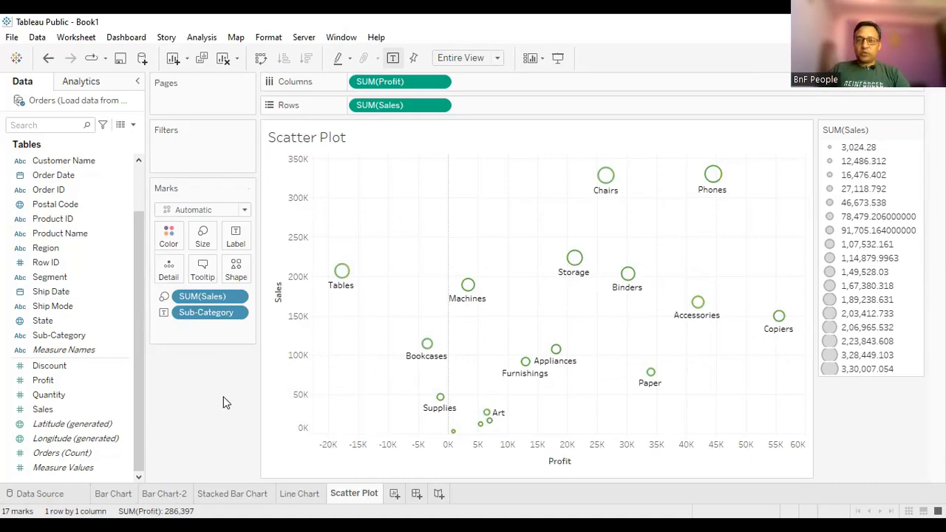
- Add a new worksheet and name it Bar-Line Chart
{"action": "left_click", "coordinate": [395, 494]}
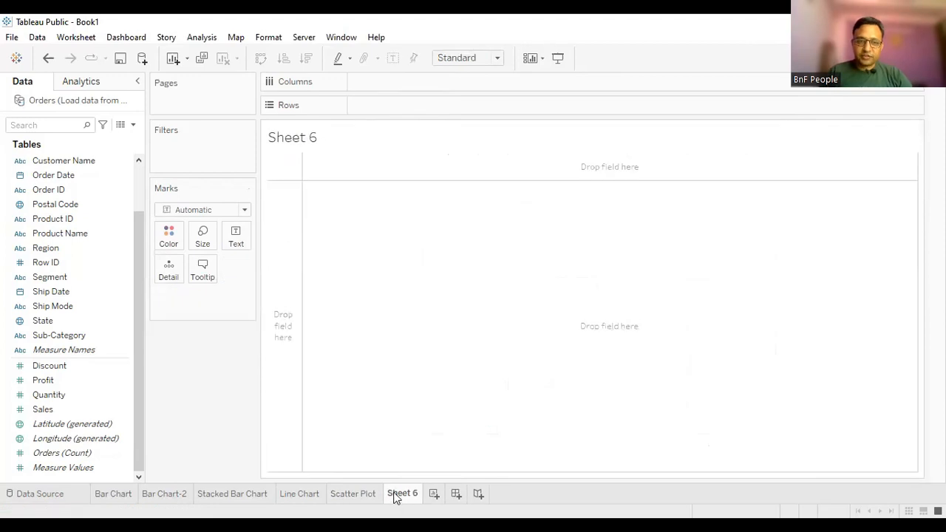
{"action": "right_click", "coordinate": [406, 498]}
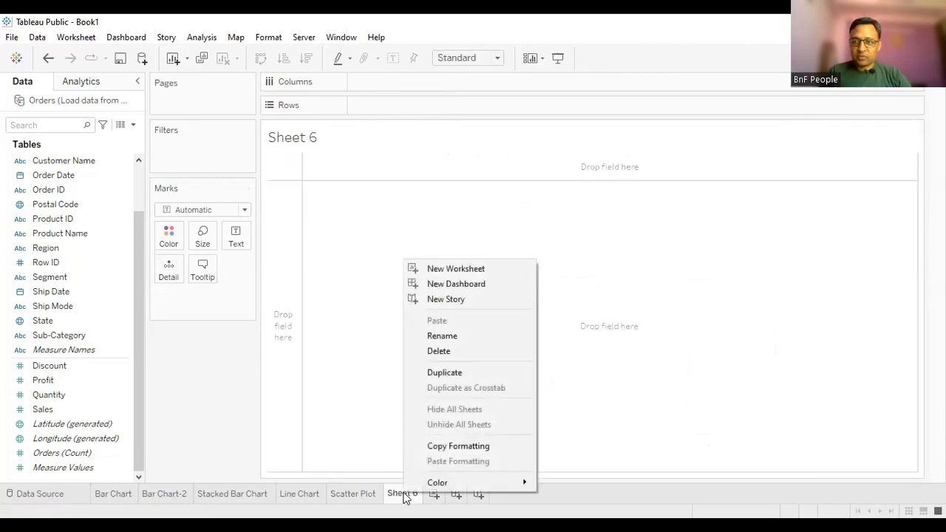
{"action": "left_click", "coordinate": [447, 336]}
{"action": "type", "text": "Bar-"}
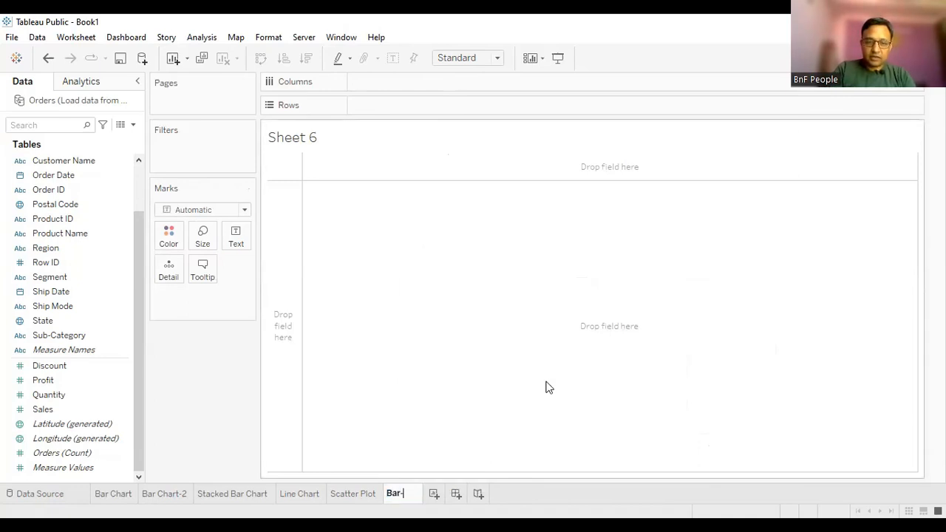
{"action": "type", "text": "Line Chart"}
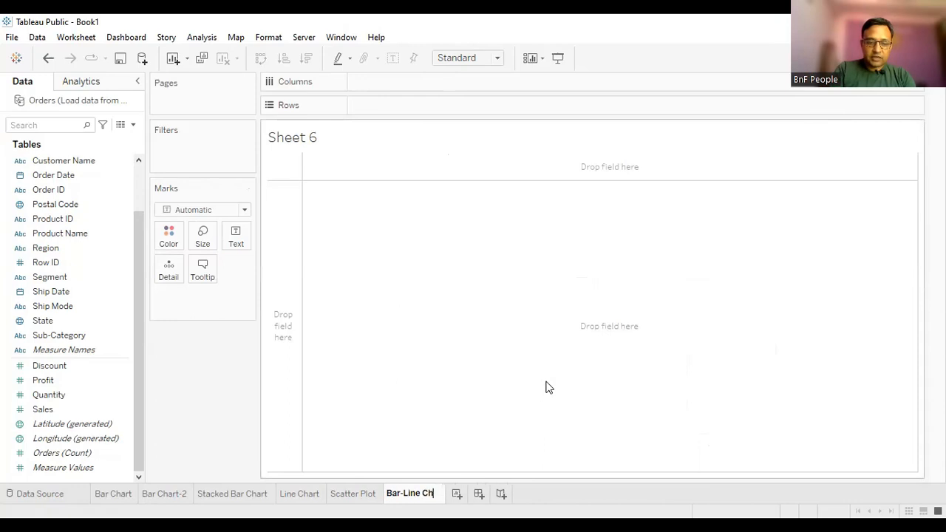
{"action": "key", "text": "Return"}
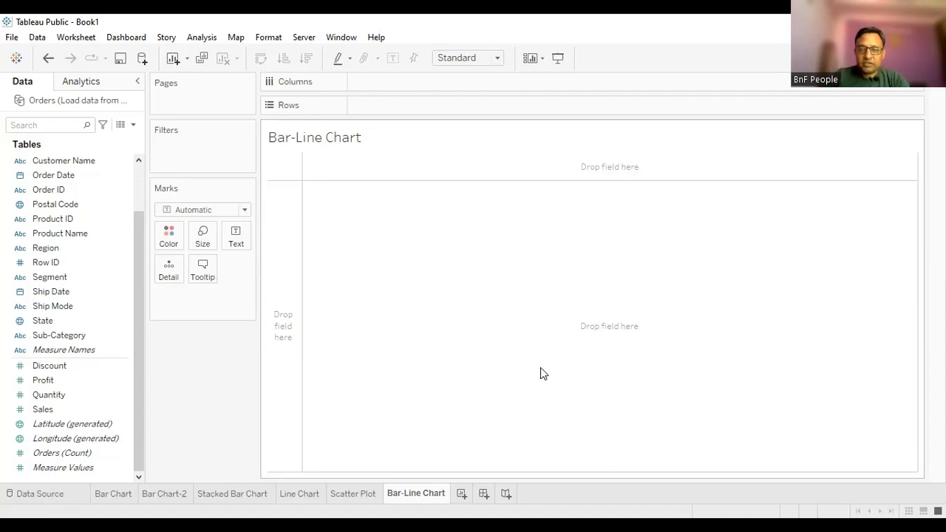
{"action": "left_click", "coordinate": [114, 493]}
{"action": "left_click", "coordinate": [167, 492]}
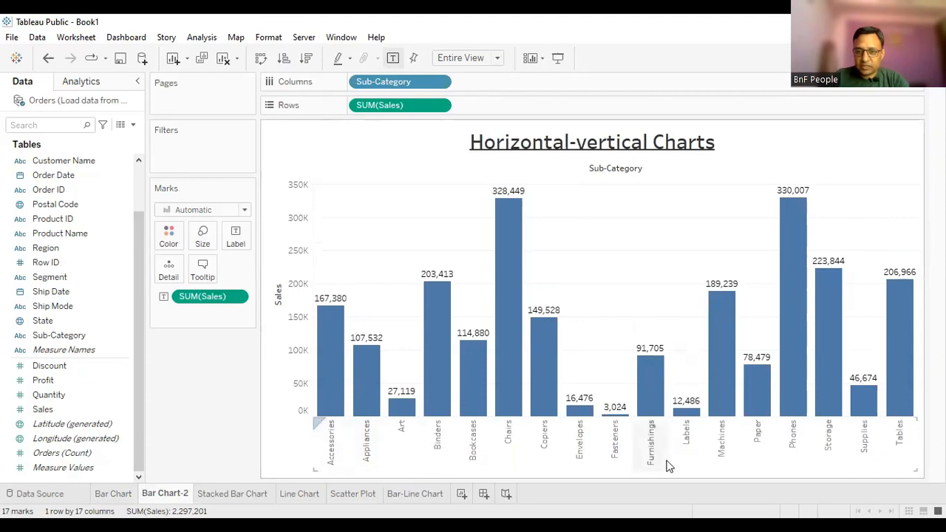
{"action": "left_click", "coordinate": [303, 497]}
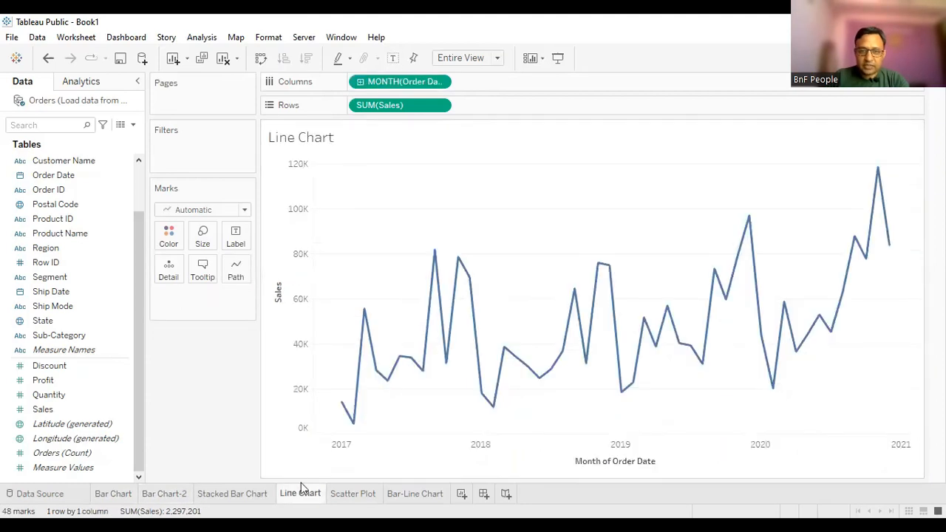
{"action": "left_click", "coordinate": [418, 495]}
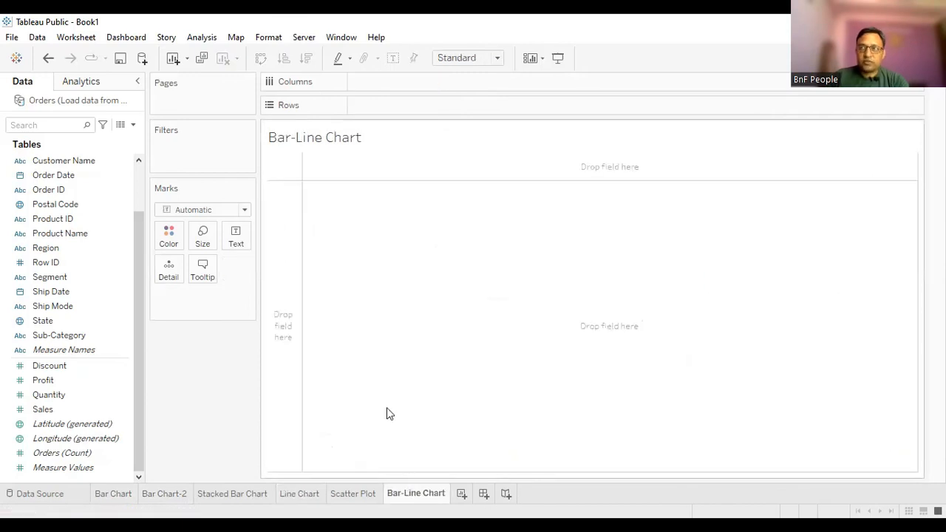
- Place Sub-Category on Columns and the Sales and Profit measures on Rows of the Bar-Line Chart sheet
{"action": "left_click_drag", "start_coordinate": [65, 336], "coordinate": [428, 88]}
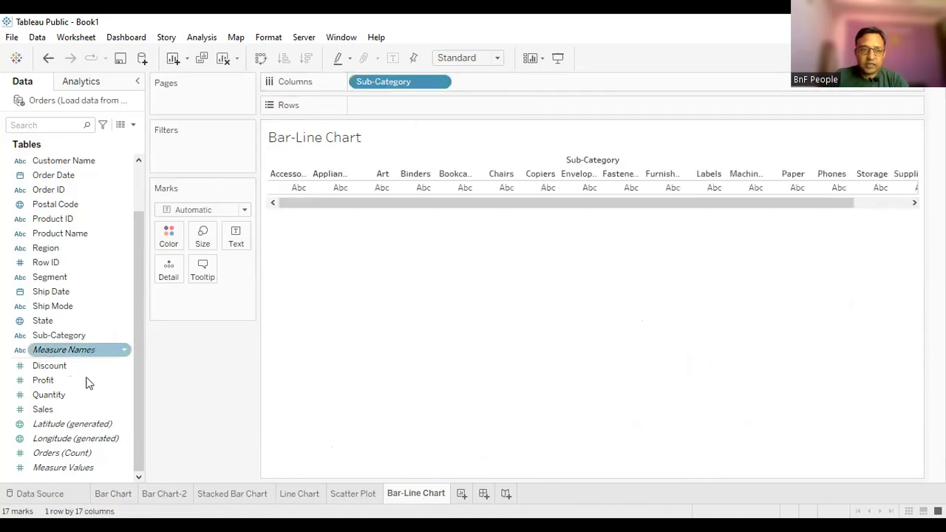
{"action": "left_click", "coordinate": [54, 410]}
{"action": "left_click_drag", "start_coordinate": [377, 102], "coordinate": [378, 105]}
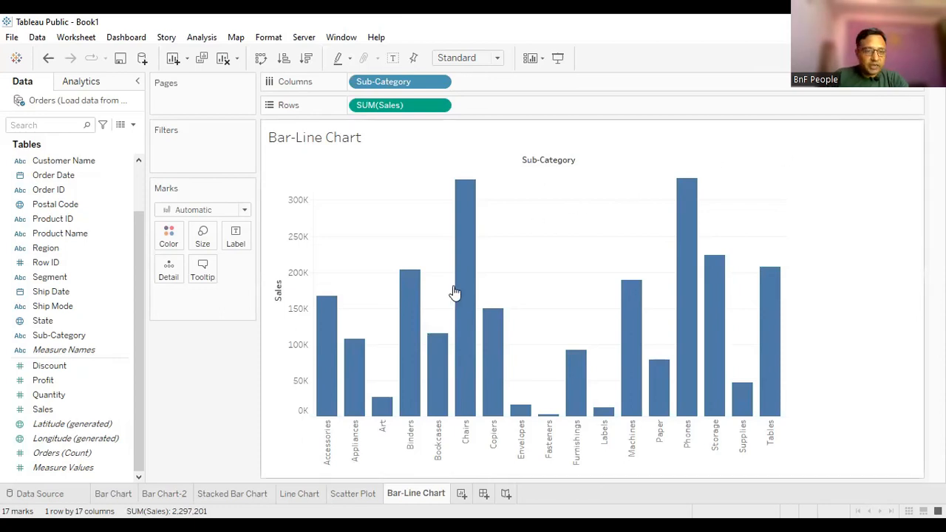
{"action": "left_click_drag", "start_coordinate": [119, 379], "coordinate": [498, 126]}
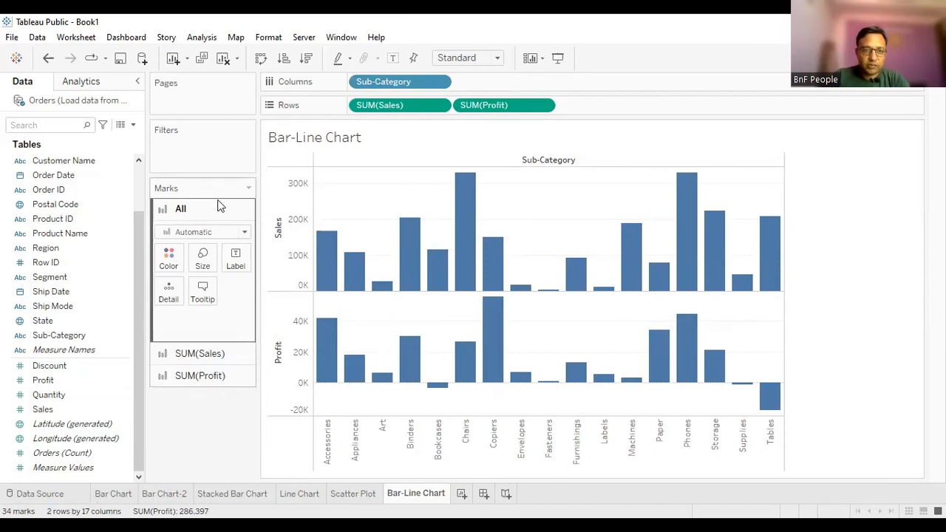
- Change the Profit measure's mark type to Line and combine it with Sales on a dual axis
{"action": "left_click", "coordinate": [231, 355]}
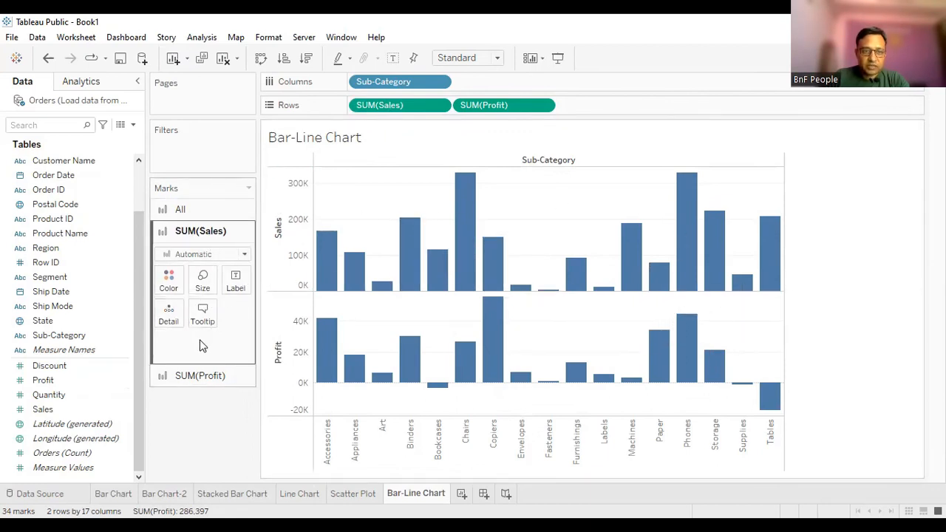
{"action": "left_click", "coordinate": [240, 377]}
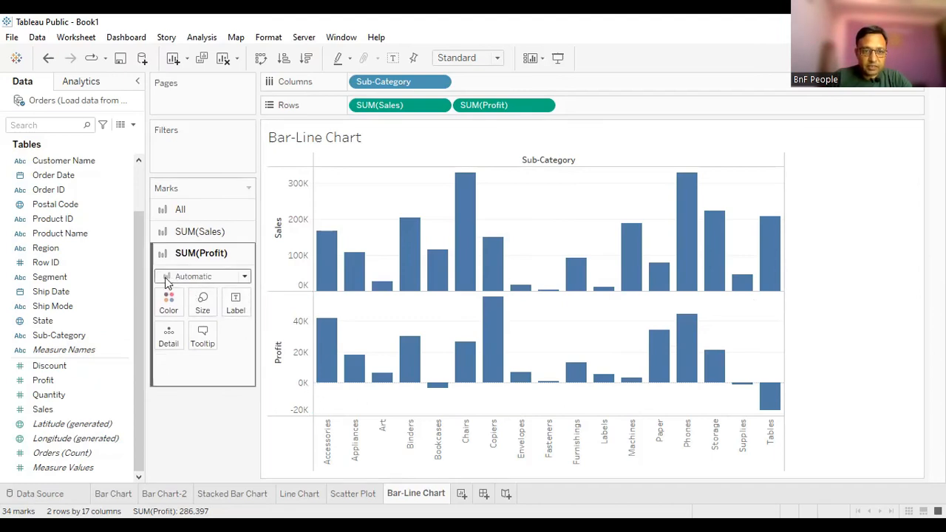
{"action": "left_click", "coordinate": [246, 277]}
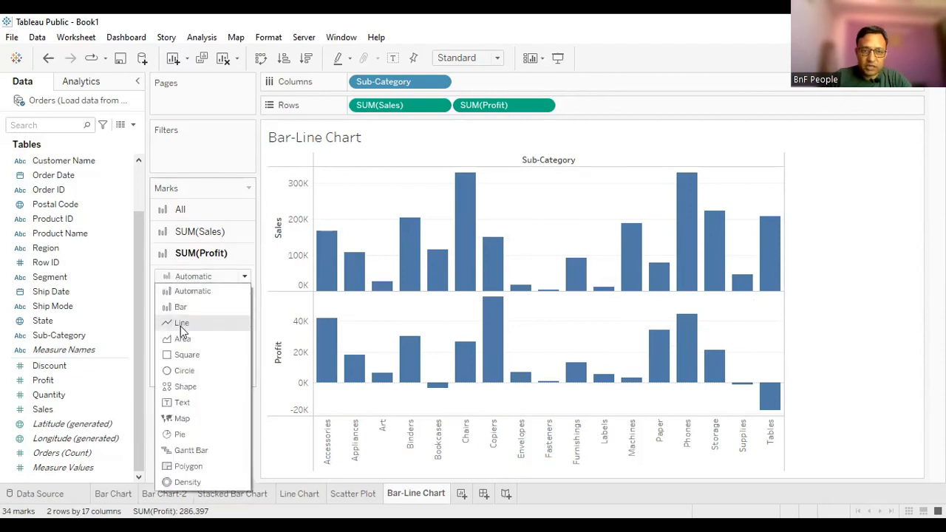
{"action": "left_click", "coordinate": [181, 322]}
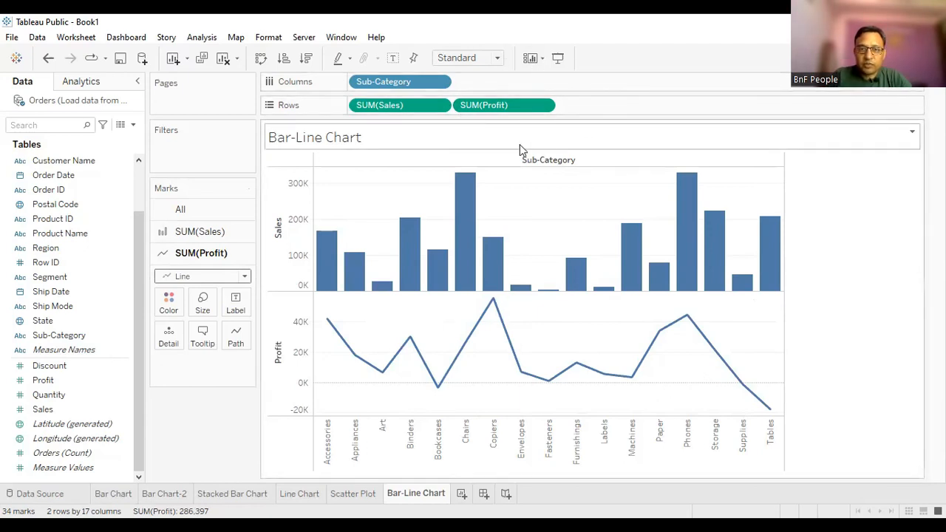
{"action": "left_click", "coordinate": [544, 105]}
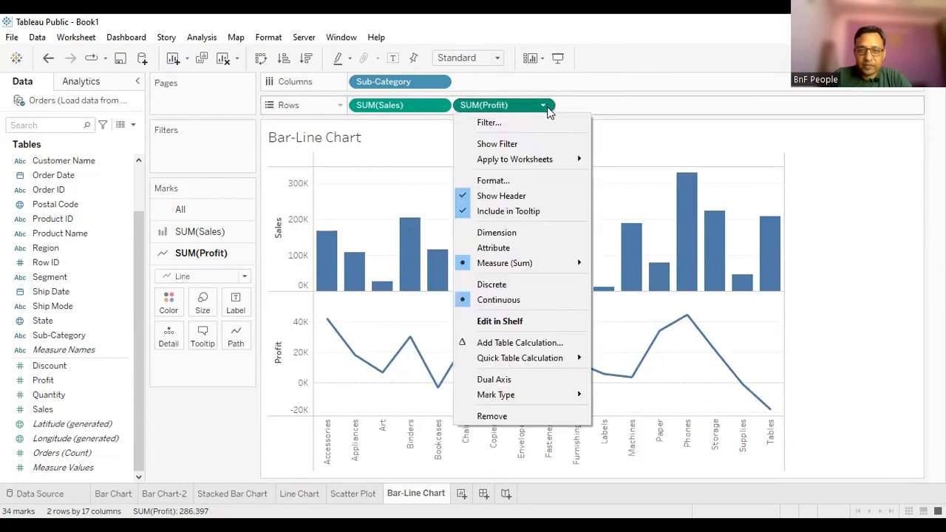
{"action": "left_click", "coordinate": [506, 382]}
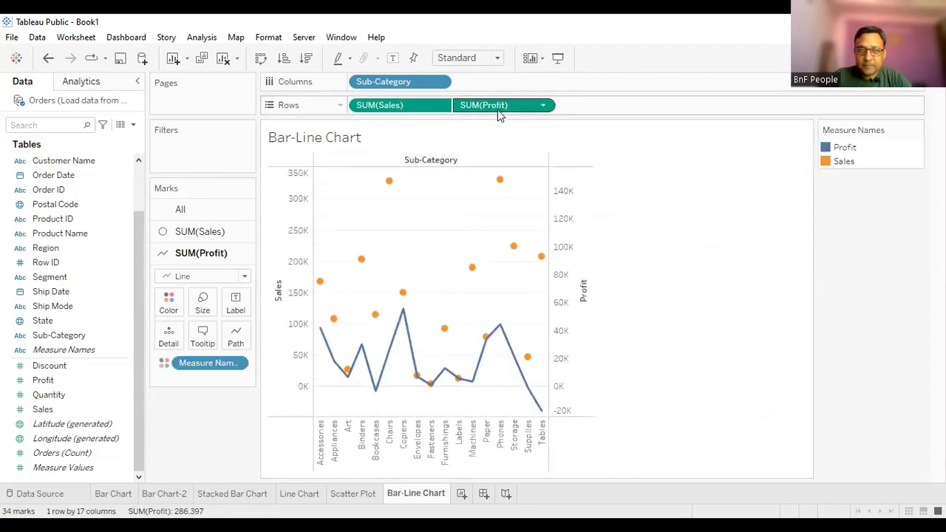
- Fit the bar-line chart to the entire view and change the Sales measure's mark type to Bar
{"action": "left_click", "coordinate": [498, 59]}
{"action": "left_click", "coordinate": [456, 108]}
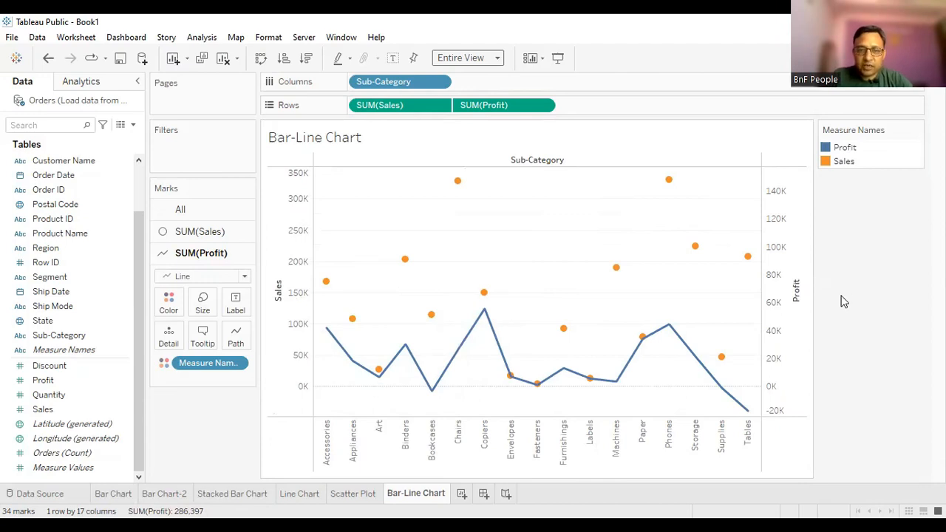
{"action": "left_click", "coordinate": [209, 230]}
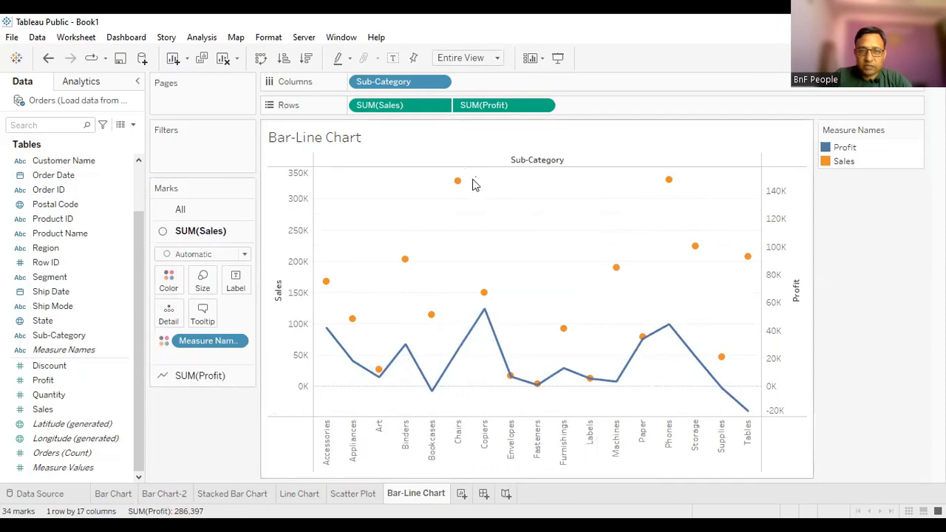
{"action": "left_click", "coordinate": [246, 254]}
{"action": "left_click", "coordinate": [185, 281]}
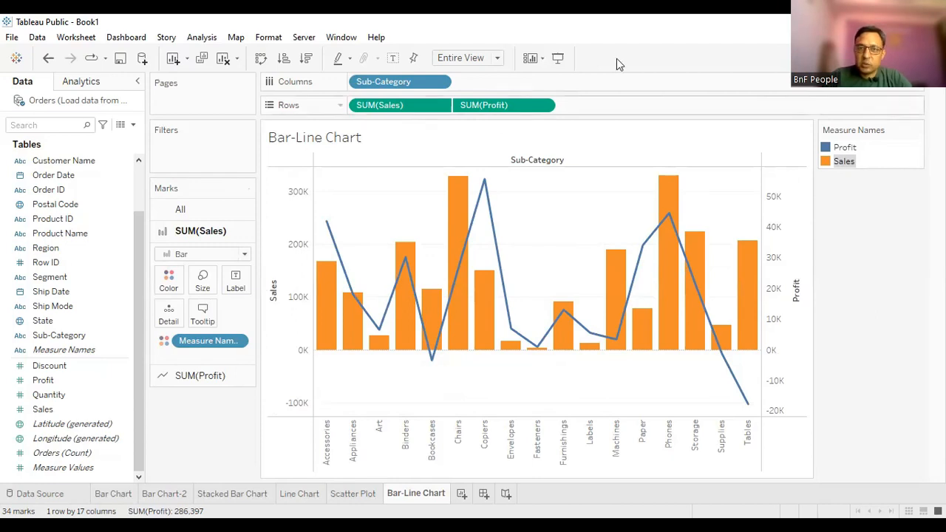
- View the bar-line chart in presentation mode, inspect its marks, and return to the worksheet
{"action": "left_click", "coordinate": [559, 62]}
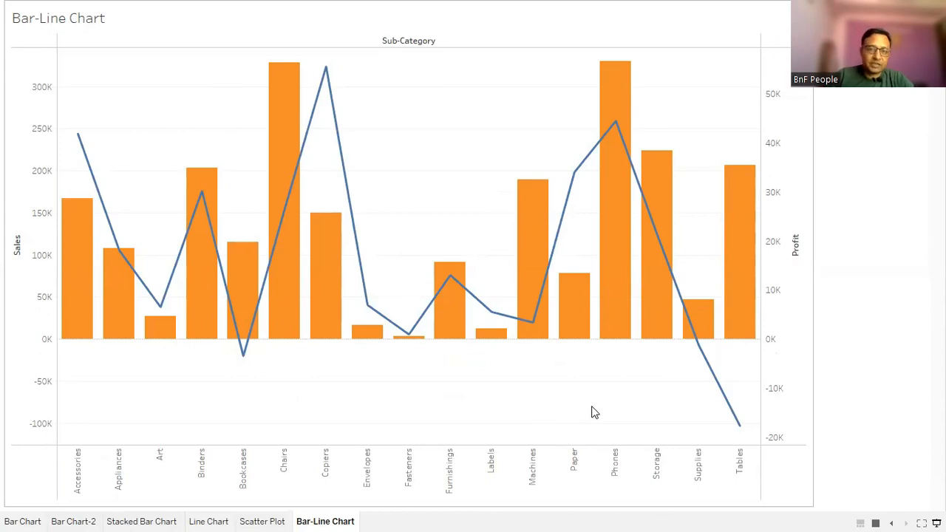
{"action": "mouse_move", "coordinate": [74, 137]}
{"action": "mouse_move", "coordinate": [165, 307]}
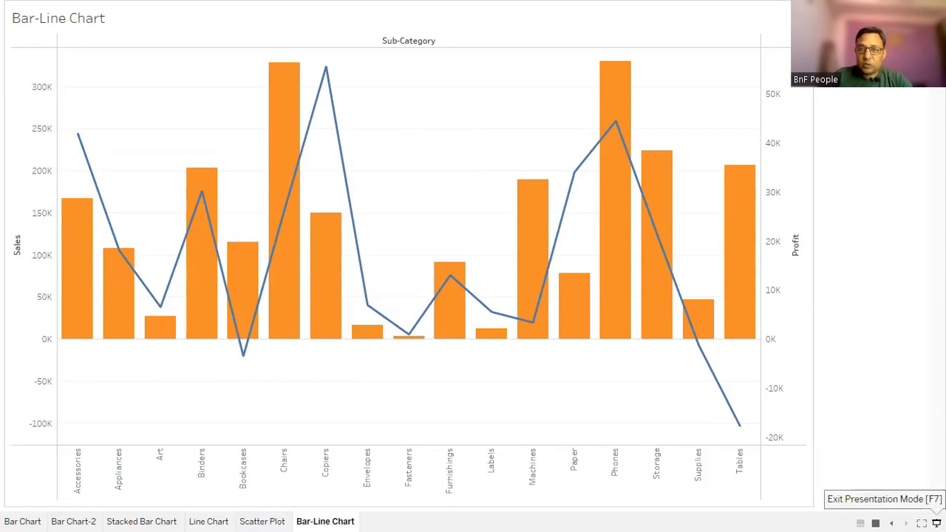
{"action": "key", "text": "F7"}
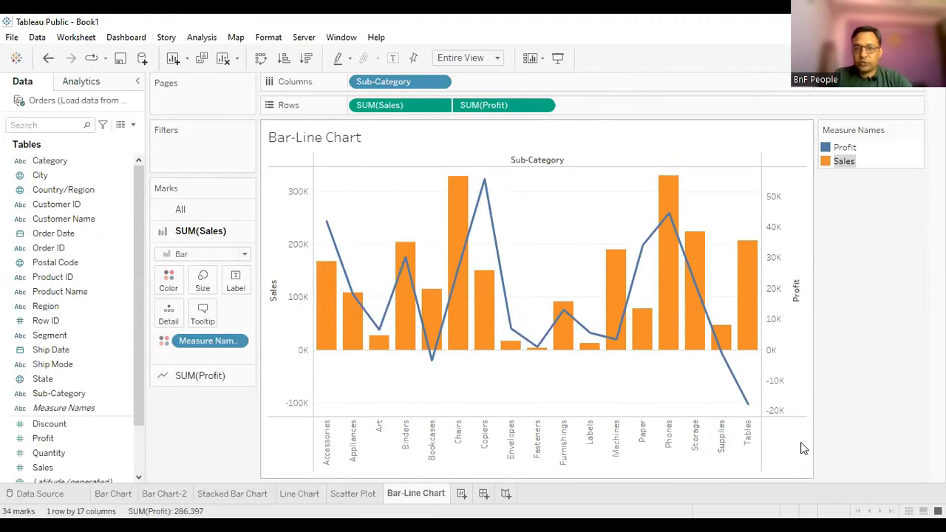
- Add a new worksheet and name it Bar-Bar Chart
{"action": "left_click", "coordinate": [461, 494]}
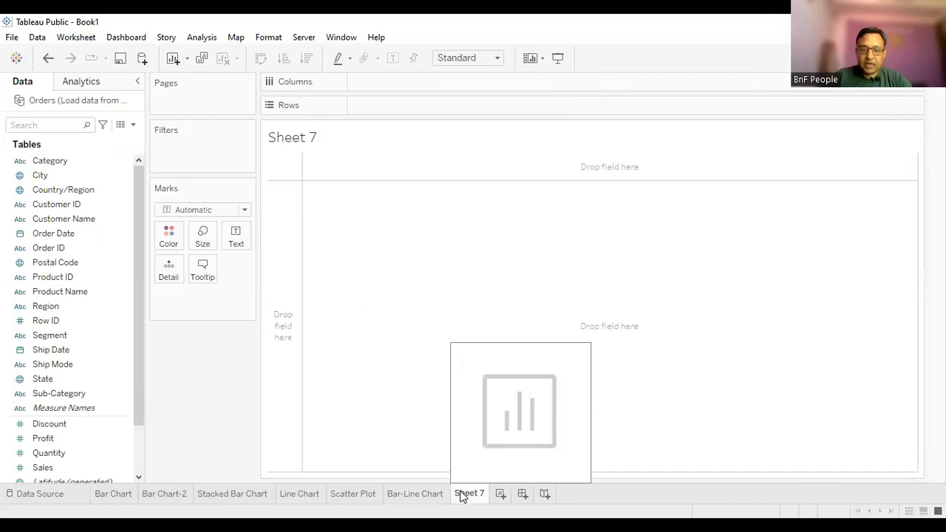
{"action": "right_click", "coordinate": [461, 494]}
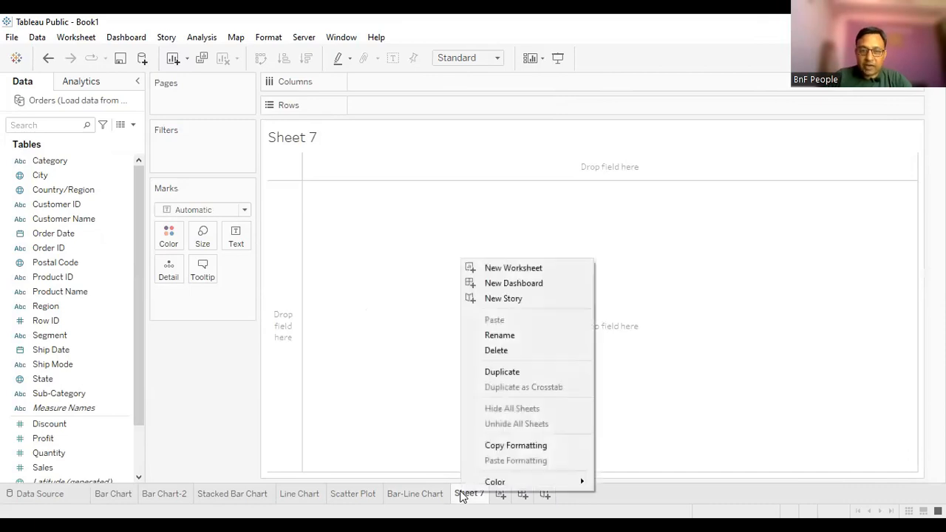
{"action": "left_click", "coordinate": [497, 337]}
{"action": "type", "text": "Bar"}
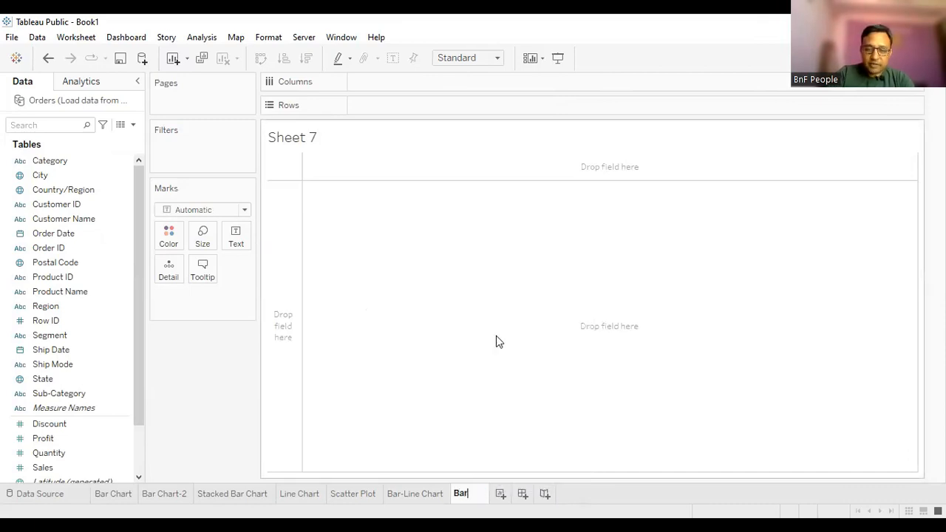
{"action": "type", "text": "-Bar"}
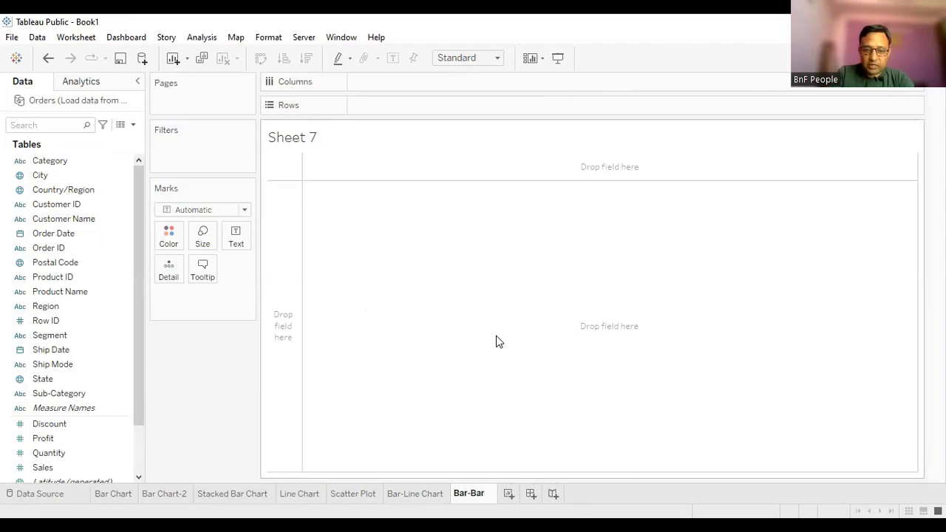
{"action": "type", "text": " Chart"}
{"action": "key", "text": "Return"}
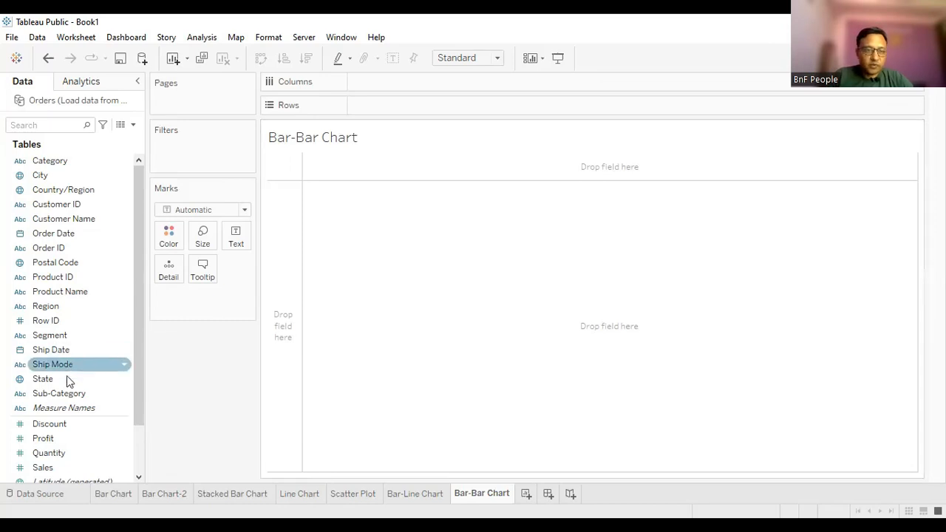
- Place Sub-Category on Columns and the Sales and Profit measures on Rows of the Bar-Bar Chart sheet
{"action": "left_click_drag", "start_coordinate": [65, 394], "coordinate": [416, 89]}
{"action": "left_click_drag", "start_coordinate": [94, 468], "coordinate": [359, 195]}
{"action": "left_click_drag", "start_coordinate": [52, 441], "coordinate": [492, 108]}
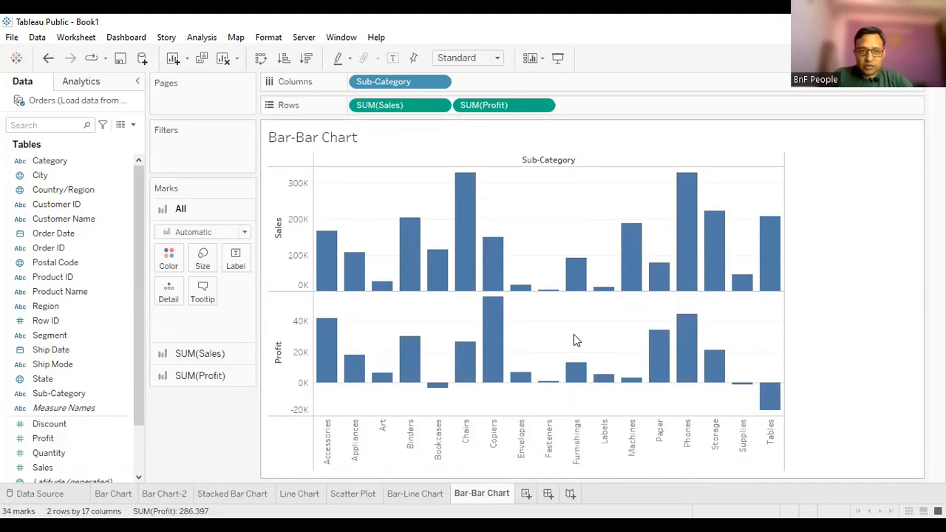
- Combine Profit with Sales on a dual axis and fit the bar-bar chart to the entire view
{"action": "left_click", "coordinate": [544, 106]}
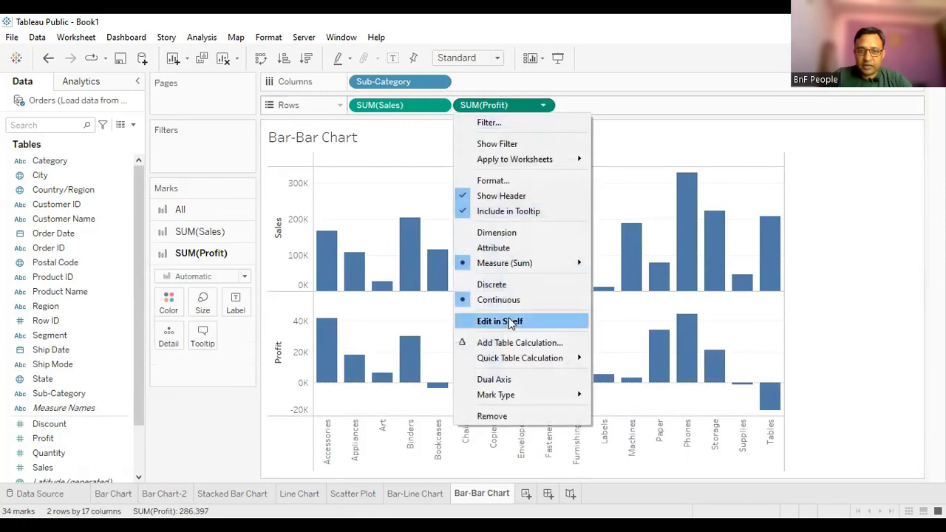
{"action": "left_click", "coordinate": [495, 380]}
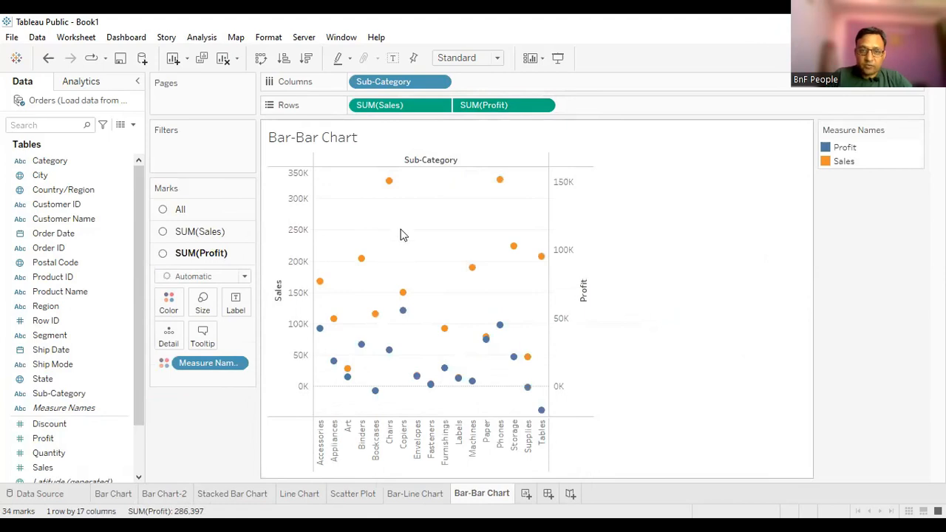
{"action": "left_click", "coordinate": [497, 57]}
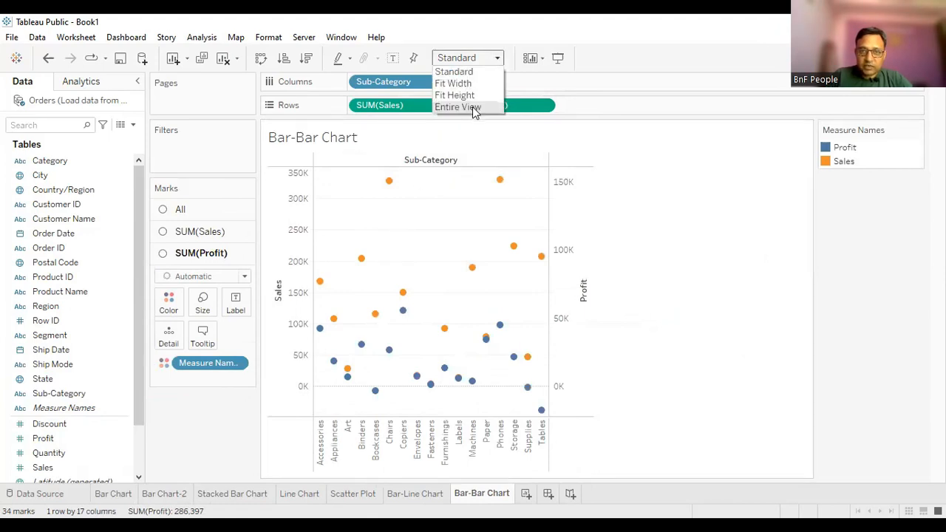
{"action": "left_click", "coordinate": [458, 107]}
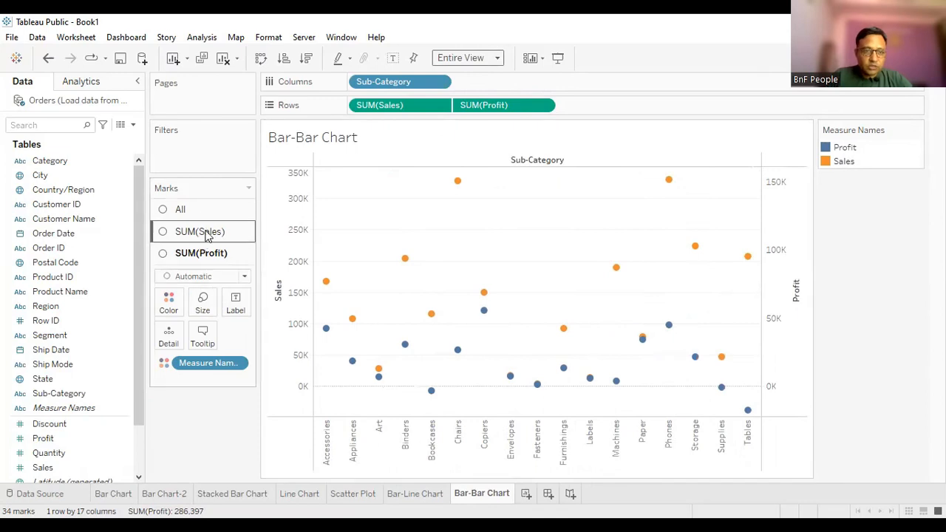
- Change the mark type to Bar for all measures in the bar-bar chart
{"action": "left_click", "coordinate": [205, 210]}
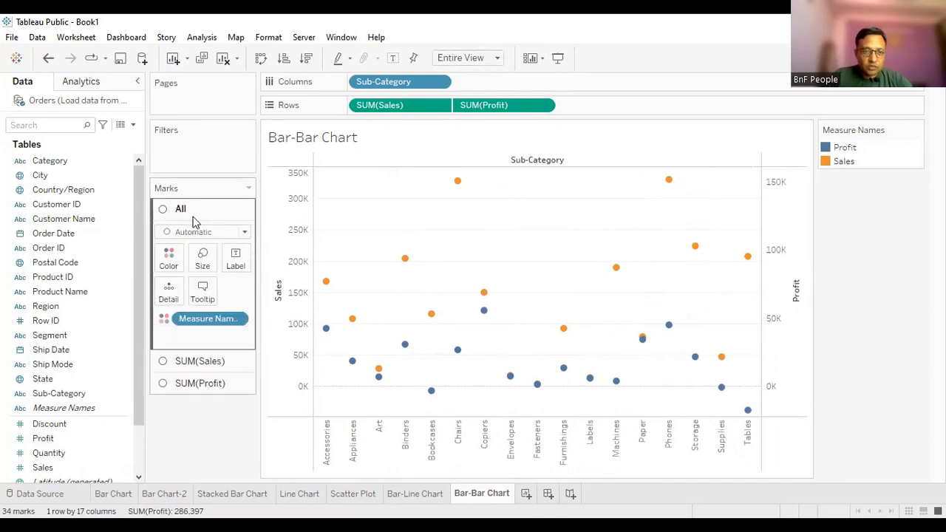
{"action": "left_click", "coordinate": [245, 233]}
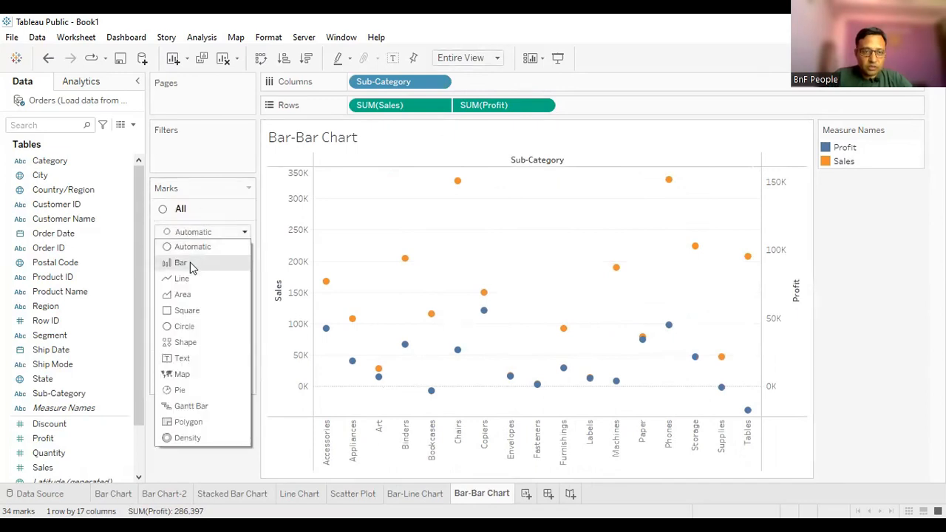
{"action": "left_click", "coordinate": [181, 263]}
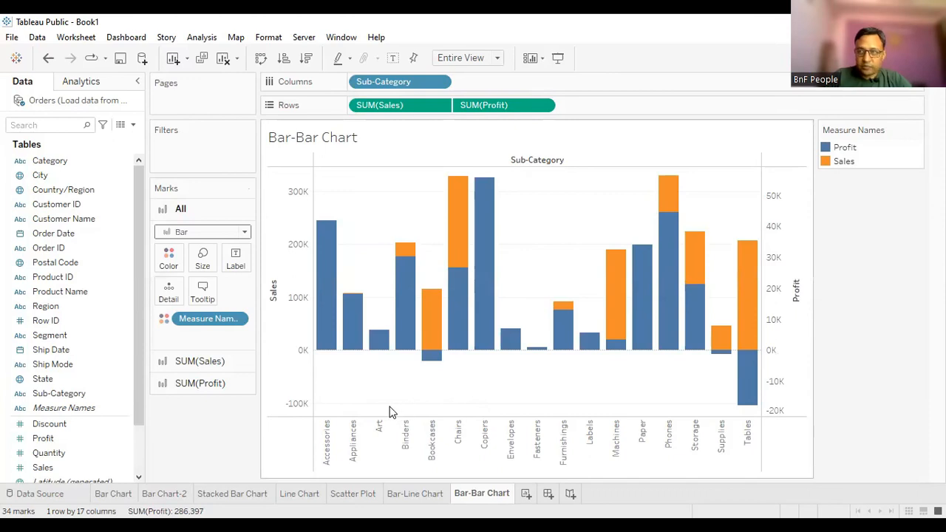
- Reduce the size of the Profit marks so their bars are narrower than the Sales bars
{"action": "mouse_move", "coordinate": [331, 359]}
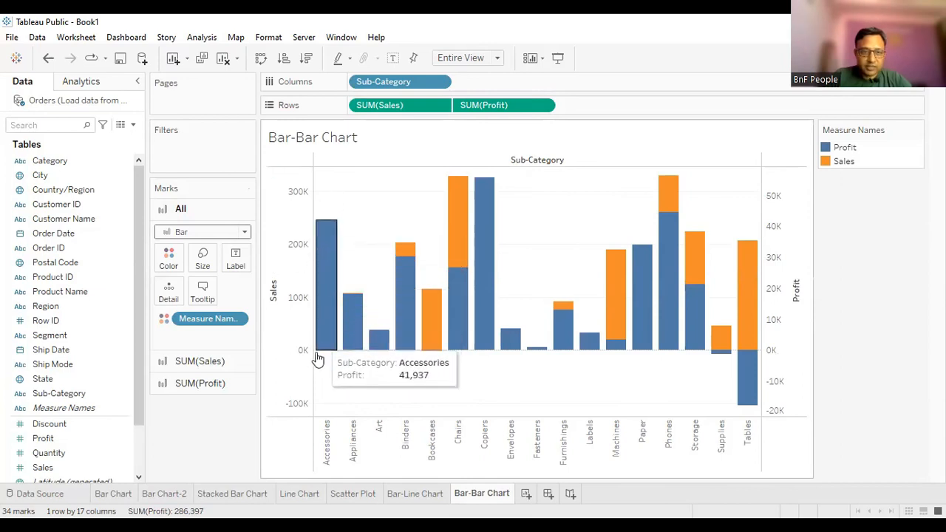
{"action": "left_click", "coordinate": [237, 383]}
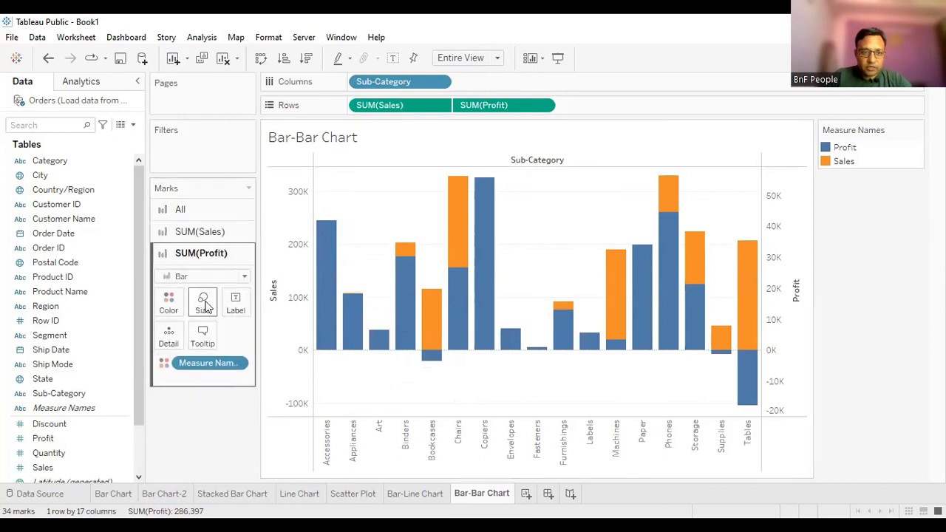
{"action": "left_click", "coordinate": [205, 307]}
{"action": "left_click_drag", "start_coordinate": [287, 340], "coordinate": [246, 344]}
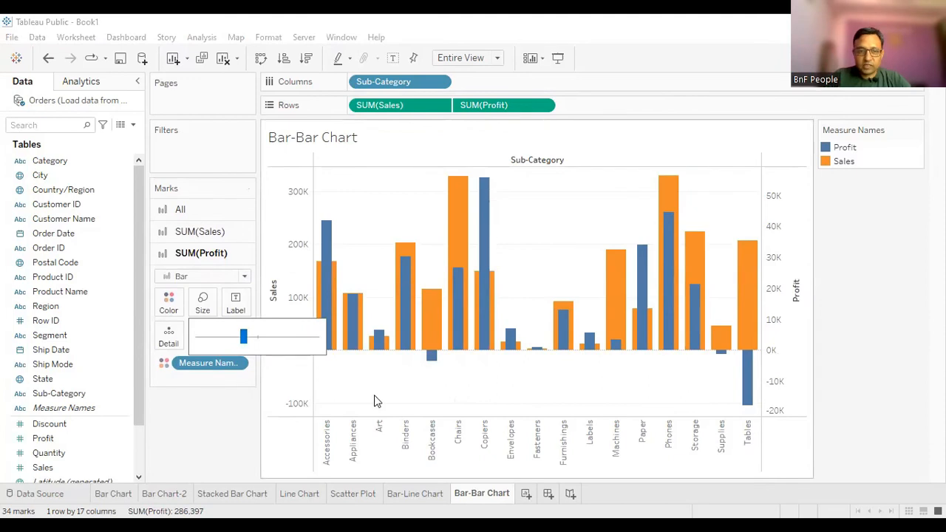
{"action": "left_click", "coordinate": [227, 411]}
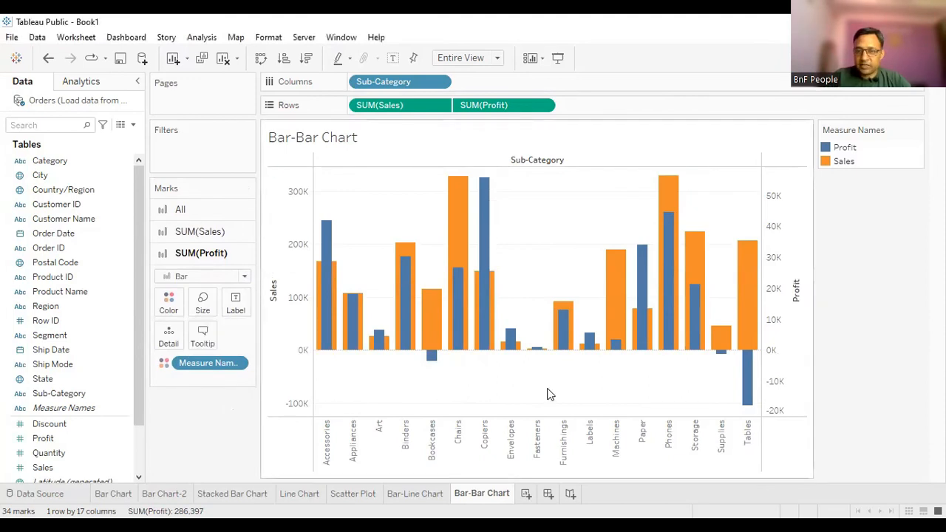
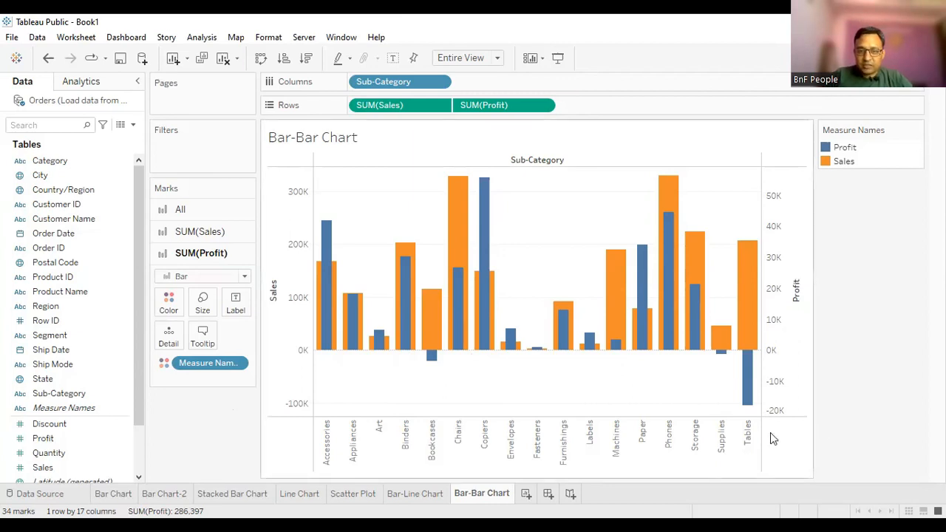
- Add a new worksheet and name it Lolipop chart
{"action": "left_click", "coordinate": [525, 493]}
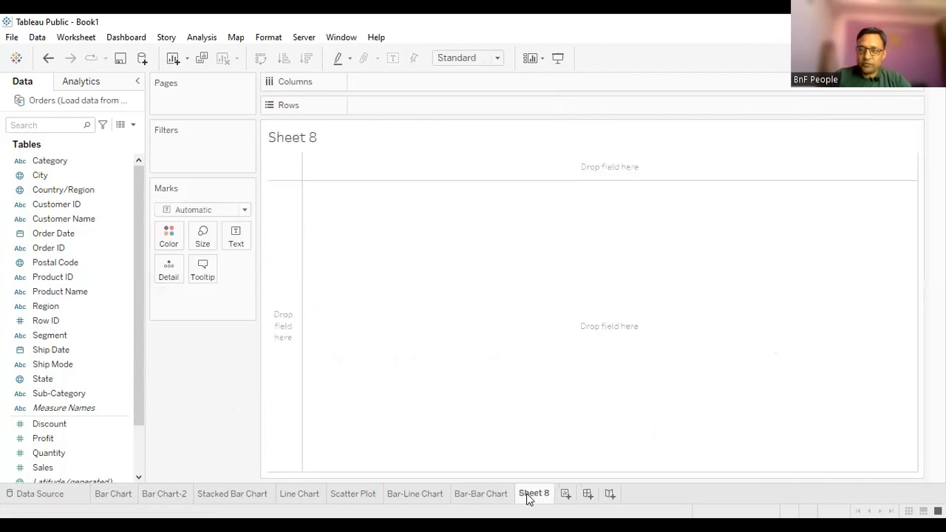
{"action": "right_click", "coordinate": [529, 500]}
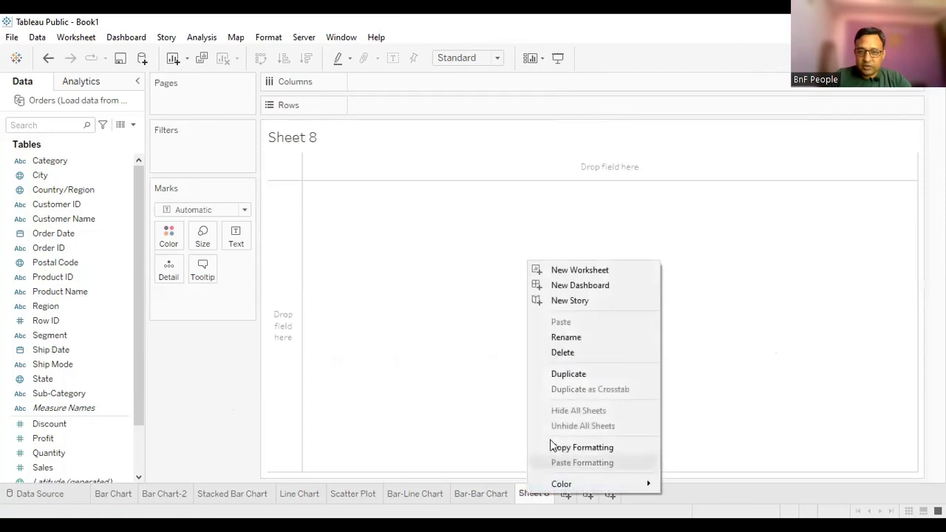
{"action": "left_click", "coordinate": [567, 339]}
{"action": "type", "text": "Lolipo"}
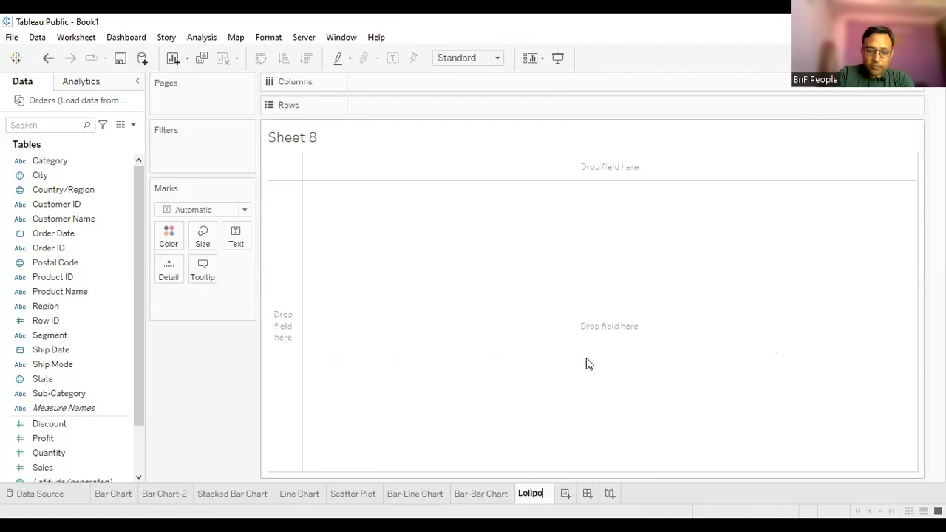
{"action": "type", "text": "p chart"}
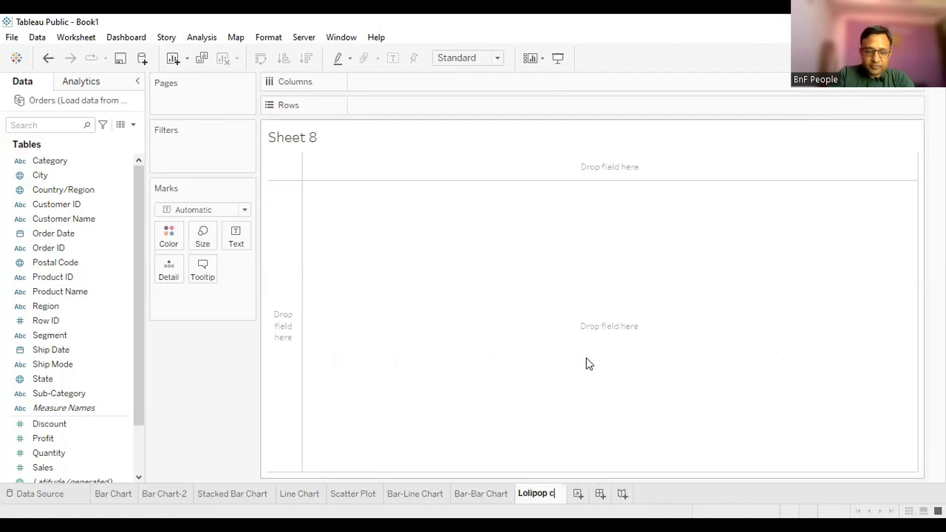
{"action": "key", "text": "Return"}
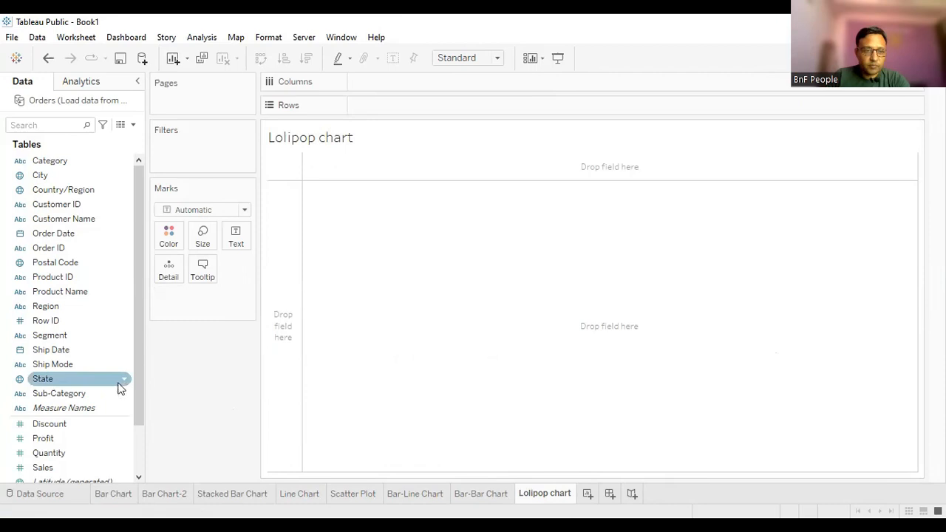
- Place Sub-Category on Columns and the Sales and Profit measures on Rows of the Lolipop chart sheet
{"action": "left_click", "coordinate": [92, 396]}
{"action": "left_click_drag", "start_coordinate": [90, 393], "coordinate": [411, 83]}
{"action": "left_click", "coordinate": [53, 452]}
{"action": "left_click", "coordinate": [43, 467]}
{"action": "left_click_drag", "start_coordinate": [43, 470], "coordinate": [384, 106]}
{"action": "left_click_drag", "start_coordinate": [43, 438], "coordinate": [489, 106]}
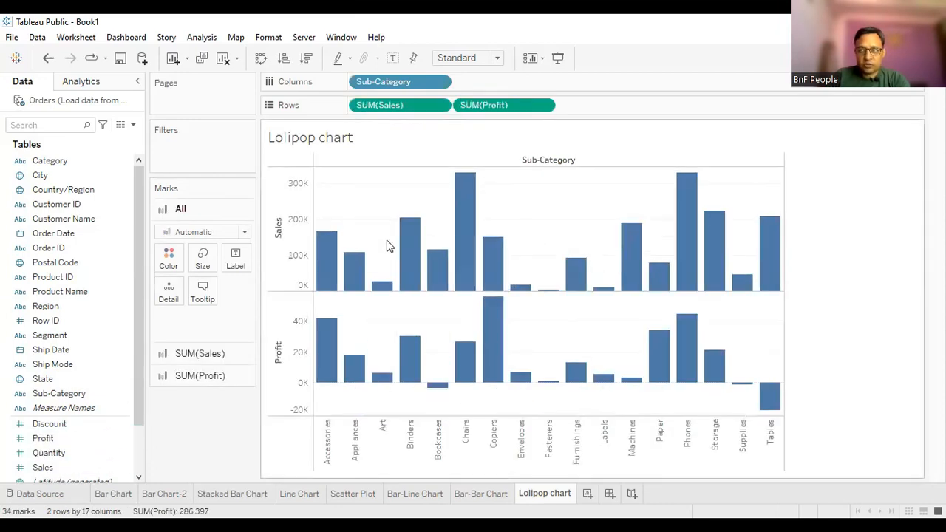
- Combine Profit with Sales on a dual axis and fit the Lolipop chart to the entire view
{"action": "left_click", "coordinate": [544, 107]}
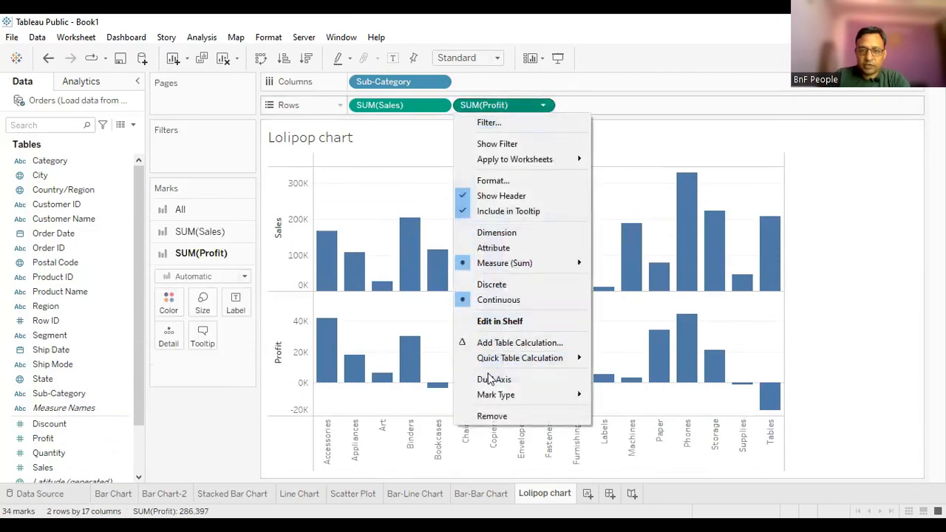
{"action": "left_click", "coordinate": [493, 380]}
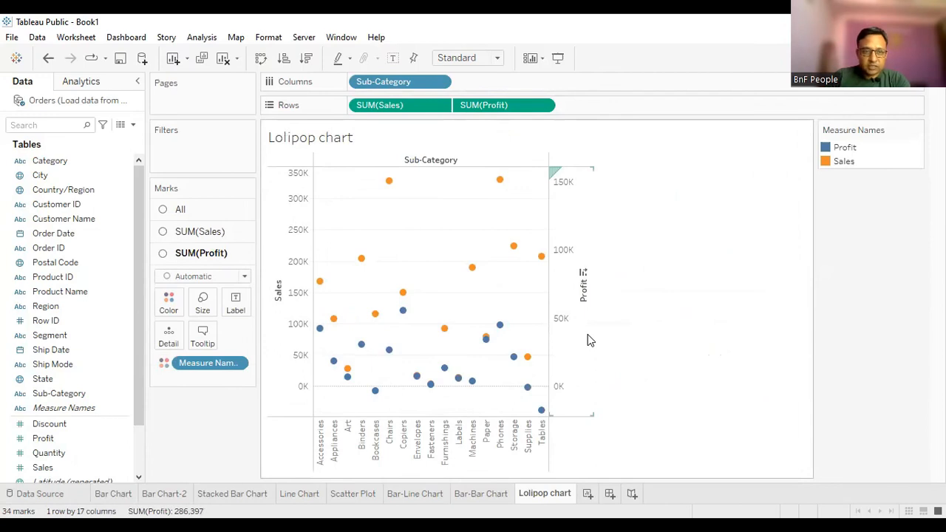
{"action": "left_click", "coordinate": [496, 60]}
{"action": "left_click", "coordinate": [473, 108]}
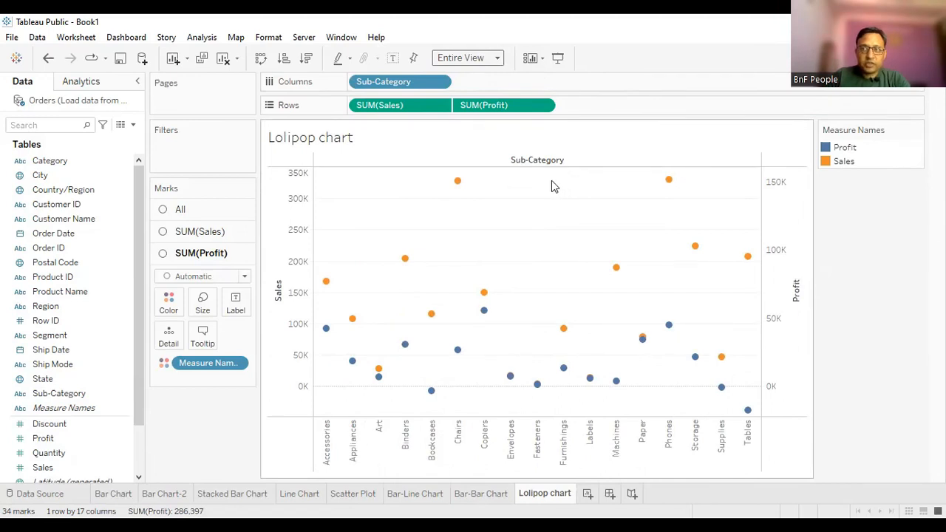
- Change the mark type of the Profit measure to Bar on the Lolipop chart sheet
{"action": "left_click", "coordinate": [215, 234]}
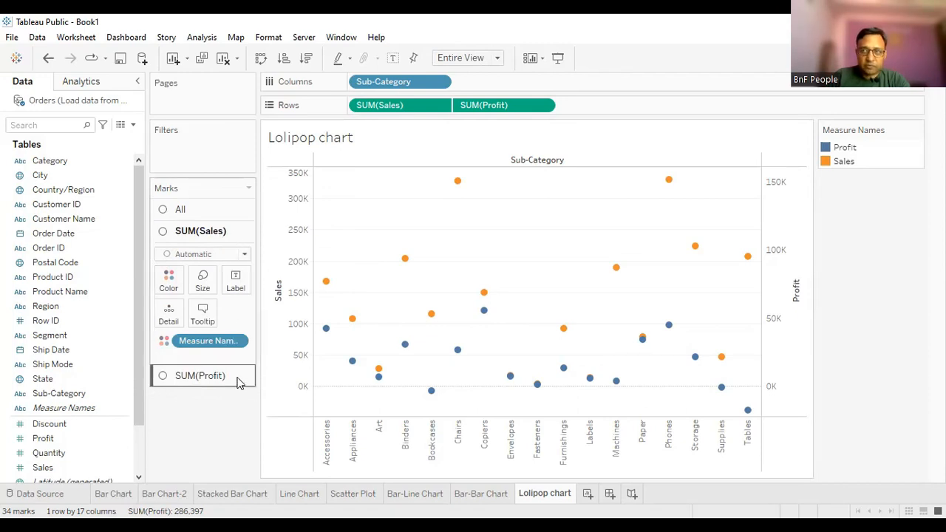
{"action": "left_click", "coordinate": [237, 378]}
{"action": "left_click", "coordinate": [243, 275]}
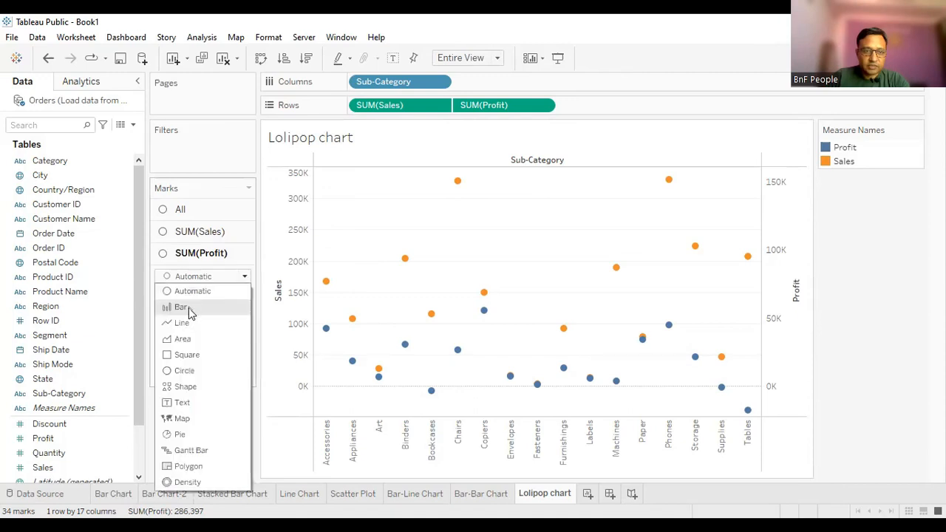
{"action": "left_click", "coordinate": [184, 307]}
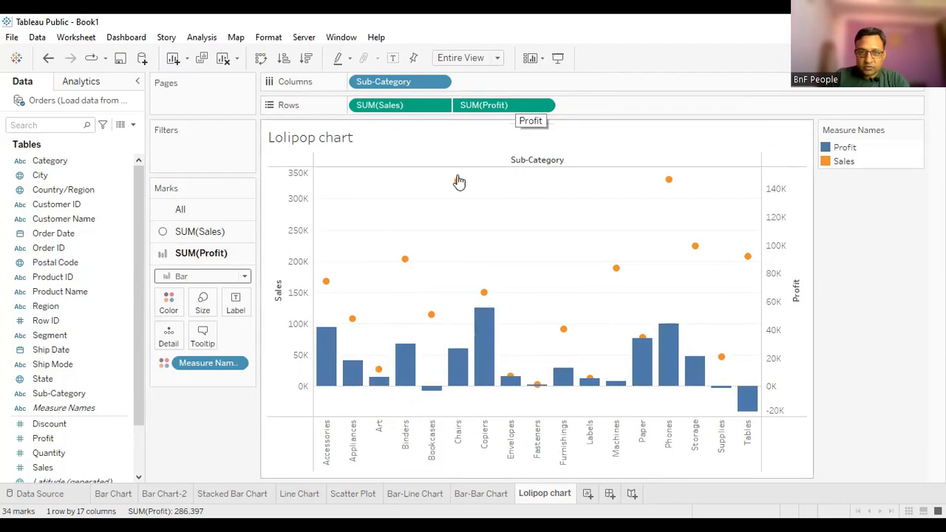
- Replace Profit on Rows with a second Sales measure and combine both Sales measures on a dual axis
{"action": "left_click", "coordinate": [521, 112]}
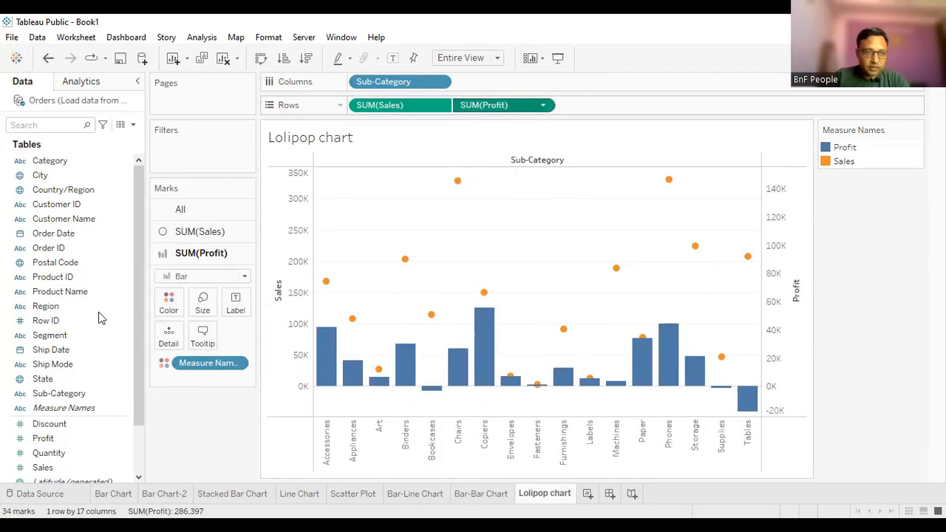
{"action": "key", "text": "Delete"}
{"action": "left_click", "coordinate": [44, 467]}
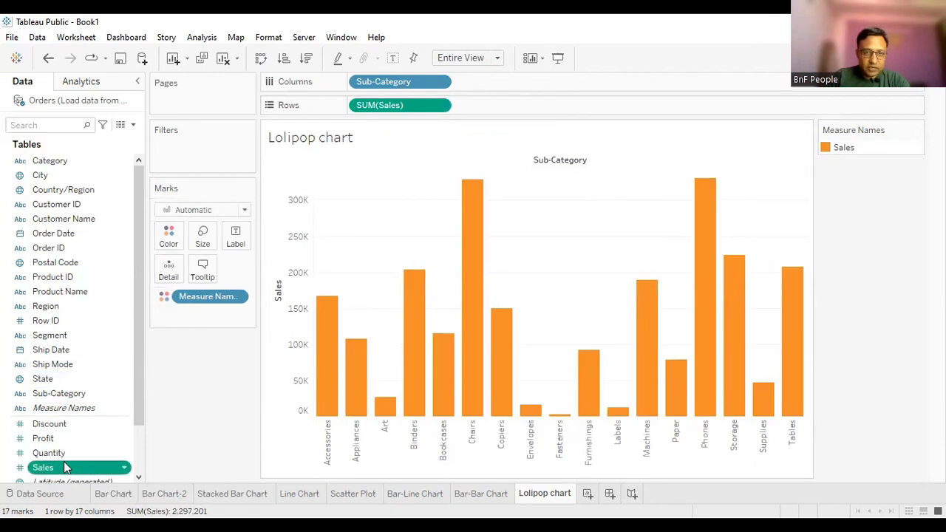
{"action": "left_click_drag", "start_coordinate": [44, 467], "coordinate": [517, 111]}
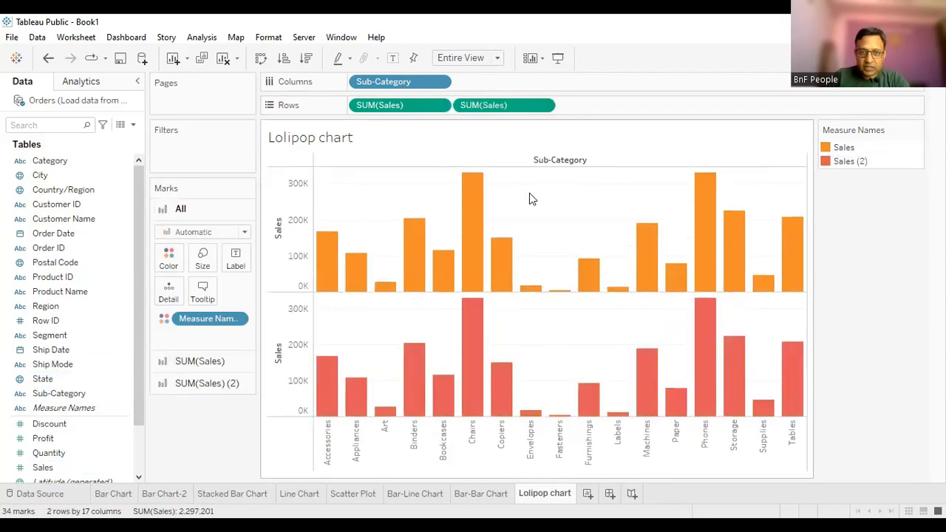
{"action": "left_click", "coordinate": [543, 106]}
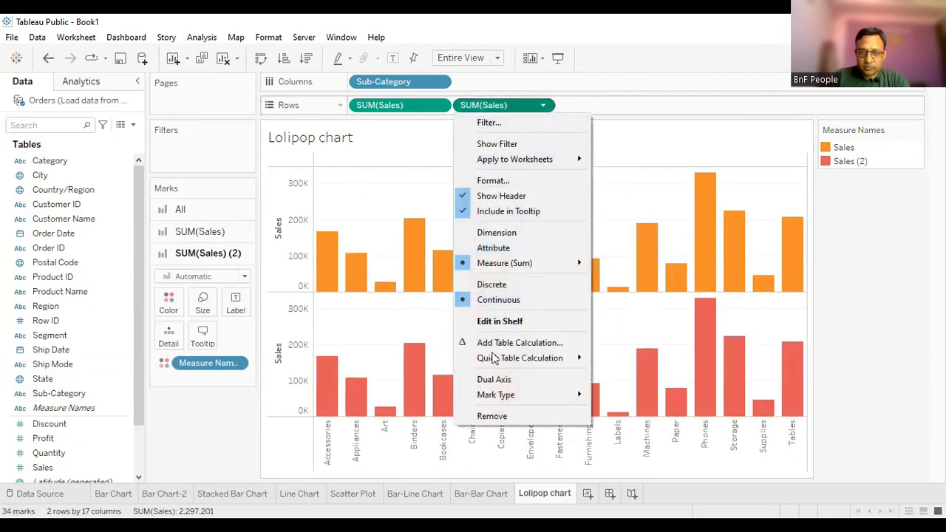
{"action": "left_click", "coordinate": [493, 379]}
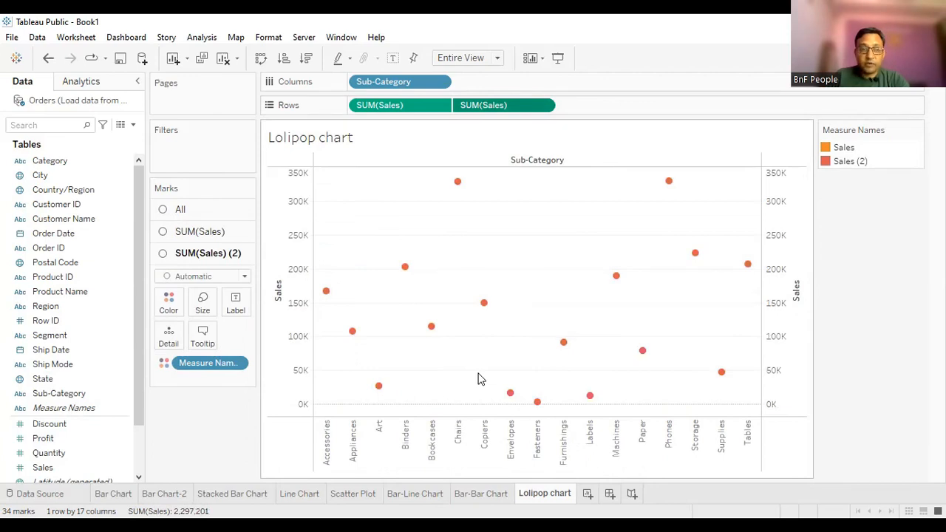
- Change the second Sales measure's marks to Bar and shrink them into thin sticks
{"action": "left_click", "coordinate": [246, 278]}
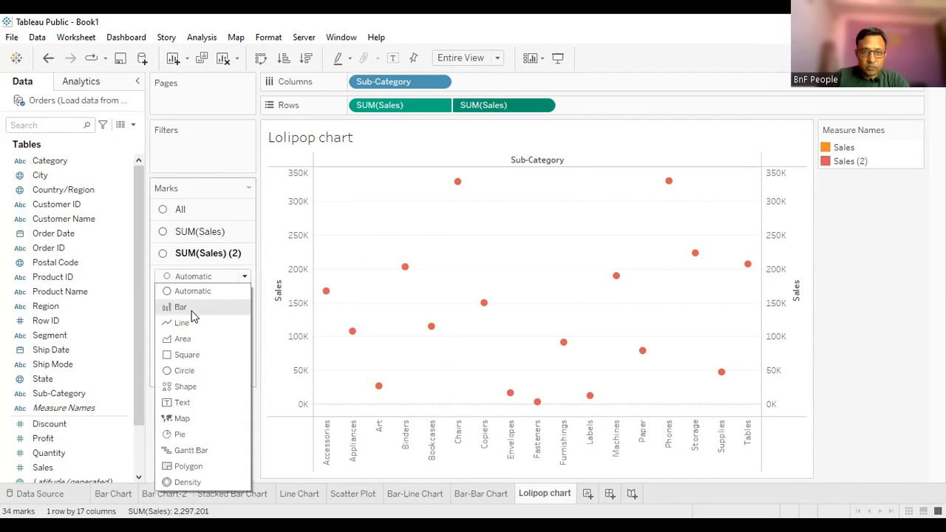
{"action": "left_click", "coordinate": [188, 307]}
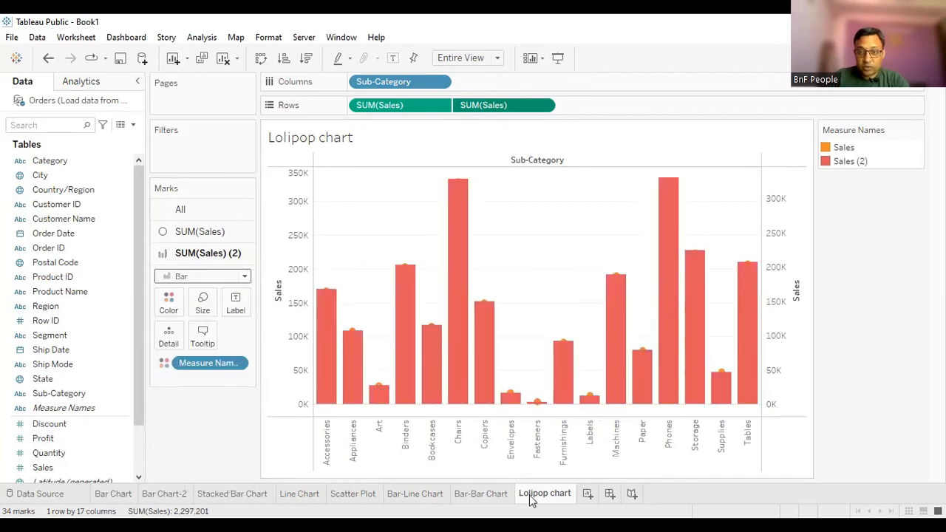
{"action": "left_click", "coordinate": [201, 311]}
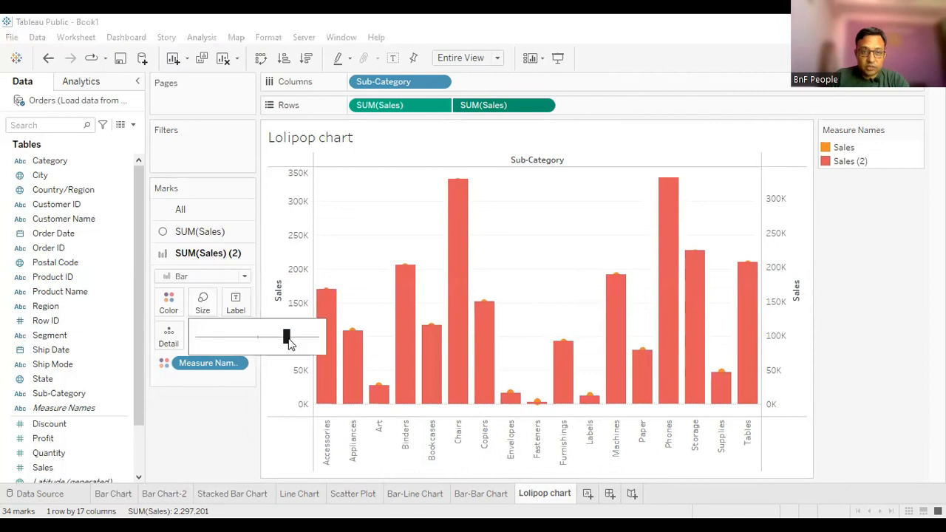
{"action": "left_click_drag", "start_coordinate": [286, 341], "coordinate": [220, 341]}
- Enlarge the first Sales measure's circle marks slightly so they are wider than the thin bars
{"action": "left_click", "coordinate": [216, 234]}
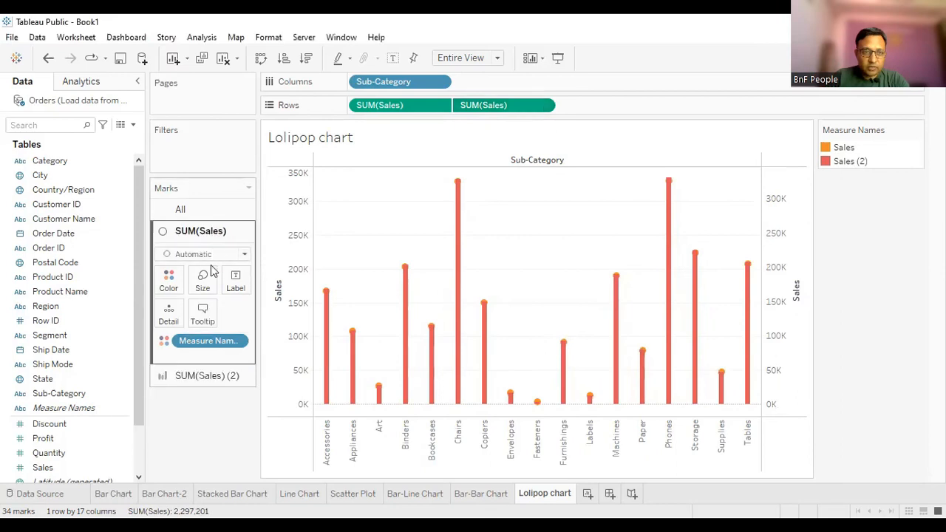
{"action": "left_click", "coordinate": [202, 281]}
{"action": "left_click_drag", "start_coordinate": [228, 314], "coordinate": [263, 316]}
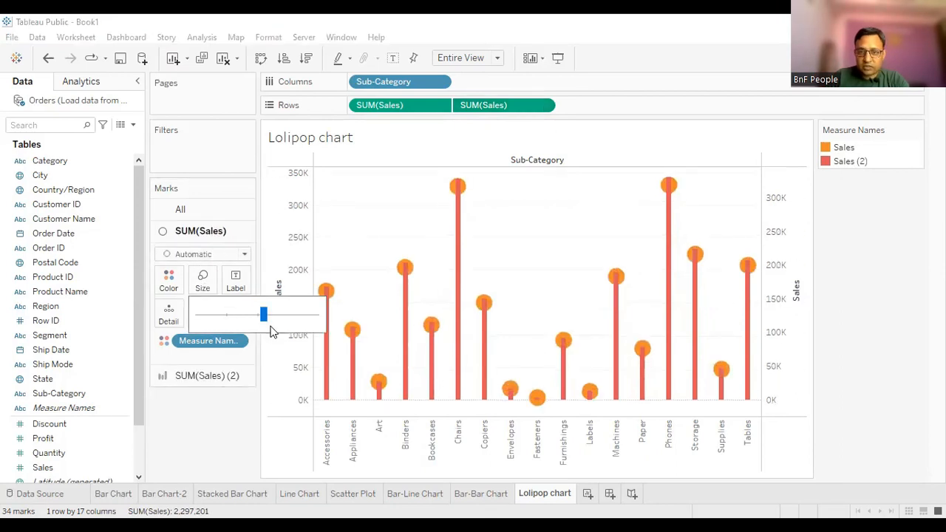
{"action": "left_click_drag", "start_coordinate": [264, 315], "coordinate": [240, 318]}
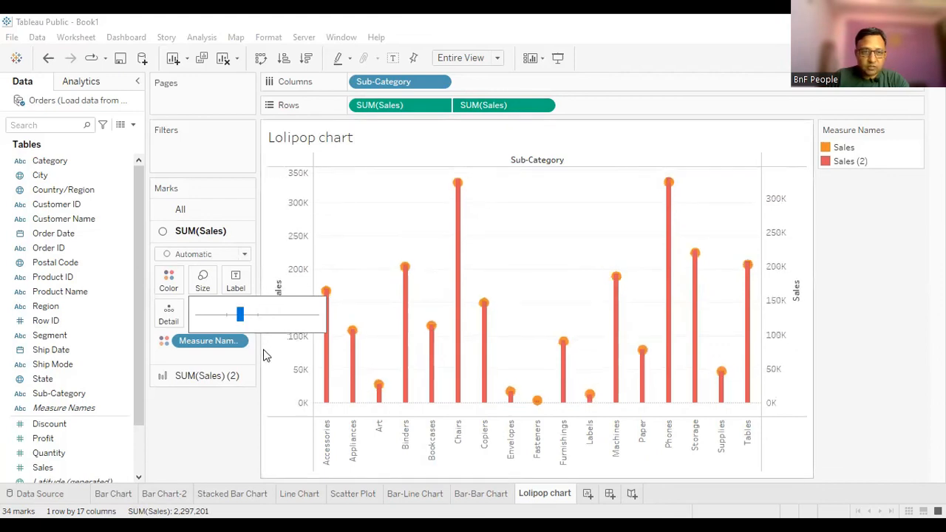
- Recolor the second Sales measure's bars orange to match the circles of the first Sales measure
{"action": "left_click", "coordinate": [221, 376]}
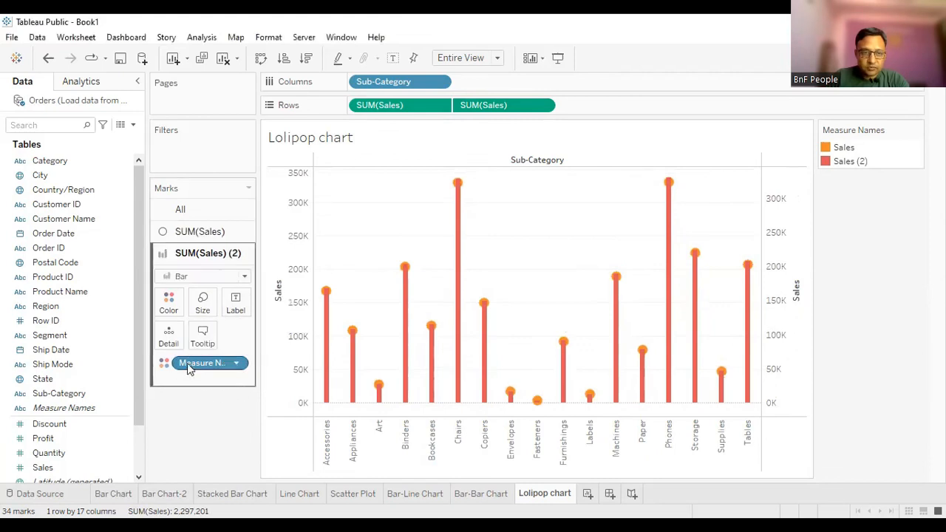
{"action": "left_click", "coordinate": [170, 303]}
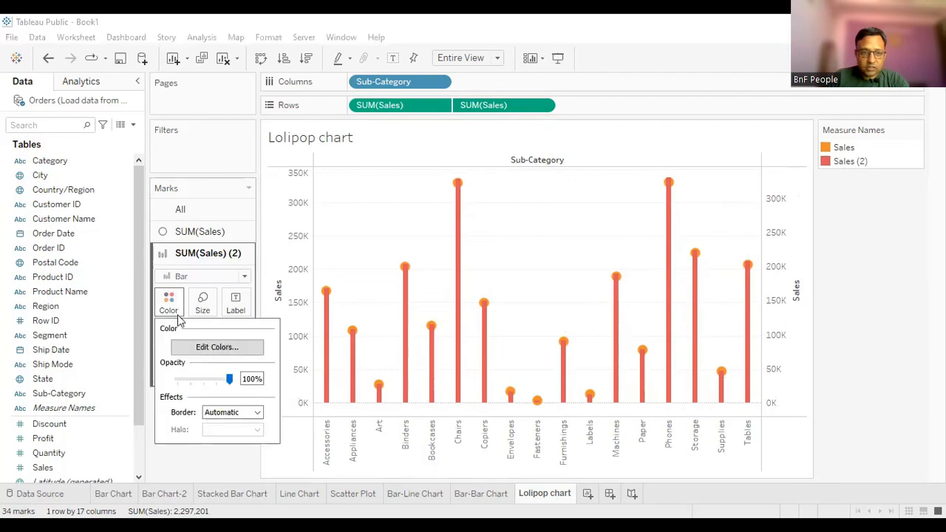
{"action": "left_click", "coordinate": [219, 349]}
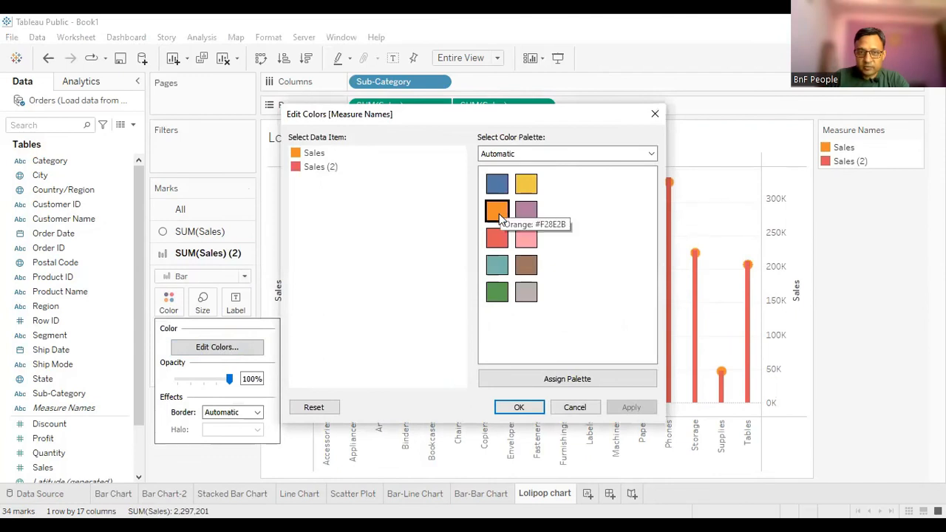
{"action": "left_click", "coordinate": [313, 169]}
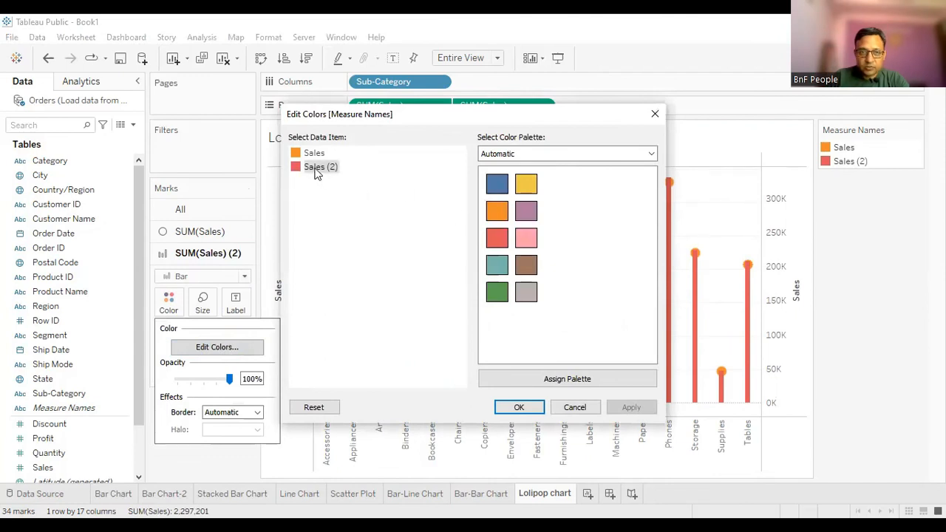
{"action": "left_click", "coordinate": [496, 210]}
{"action": "left_click", "coordinate": [630, 407]}
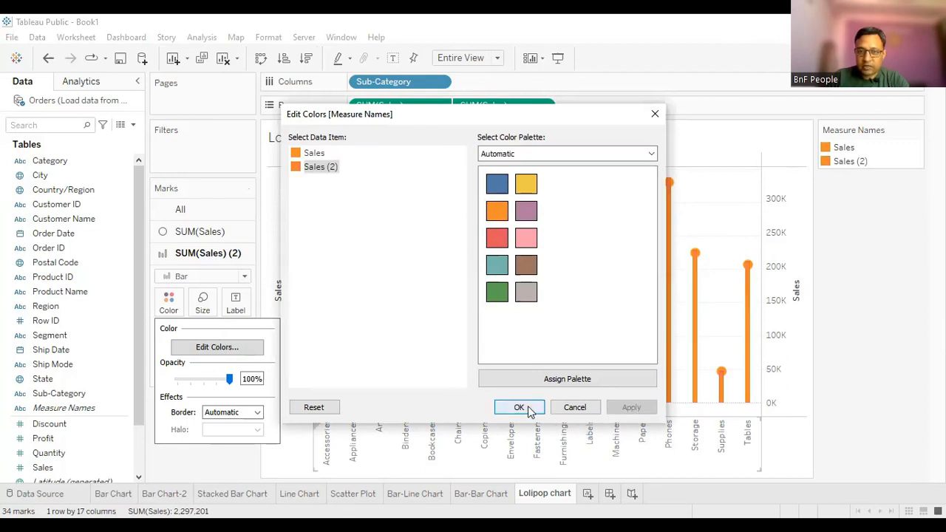
{"action": "left_click", "coordinate": [519, 408]}
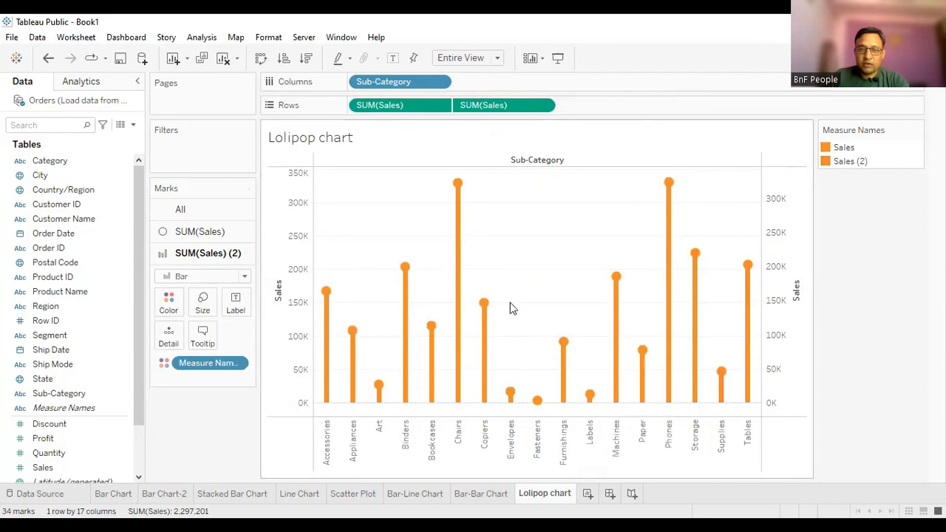
- Increase the size of the first Sales measure's circles to the midpoint of the size range
{"action": "left_click", "coordinate": [209, 232]}
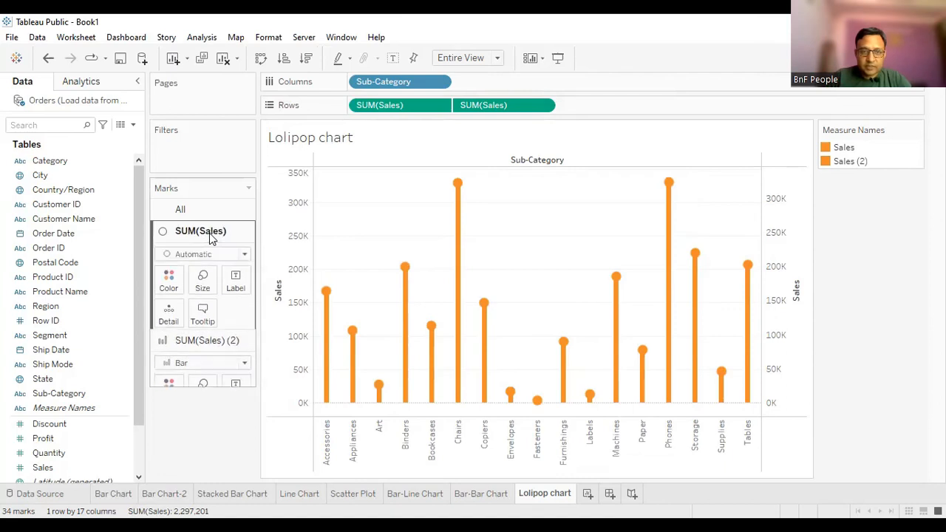
{"action": "left_click", "coordinate": [200, 285]}
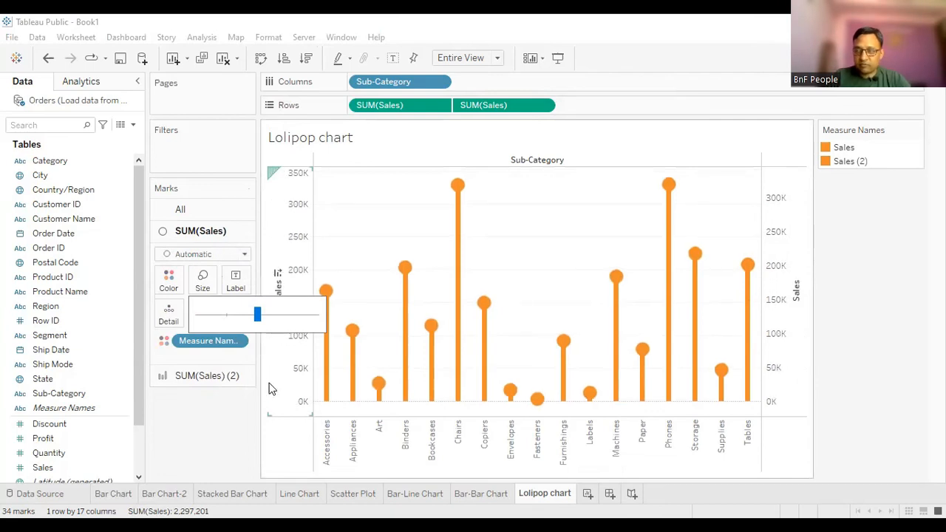
{"action": "left_click", "coordinate": [199, 454]}
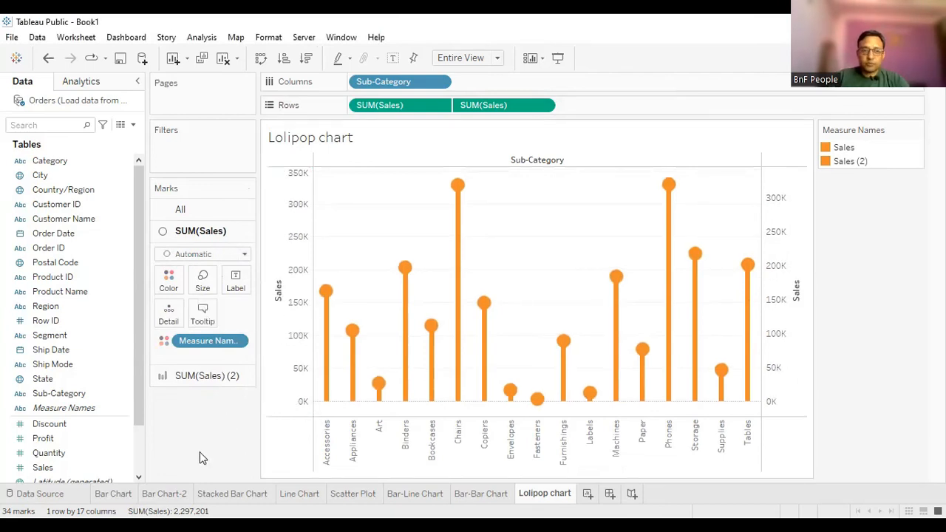
- View the lollipop chart in presentation mode, check the Accessories mark's details, and return to editing
{"action": "left_click", "coordinate": [558, 58]}
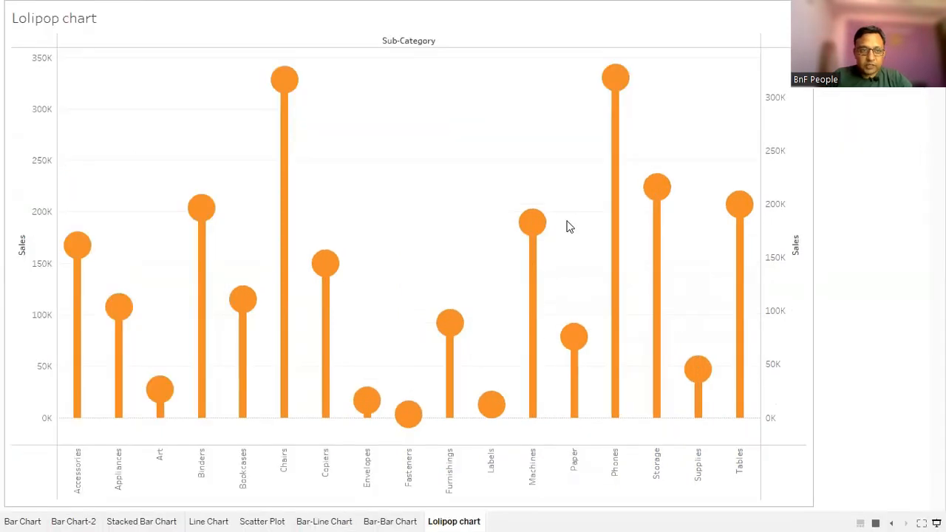
{"action": "mouse_move", "coordinate": [84, 246]}
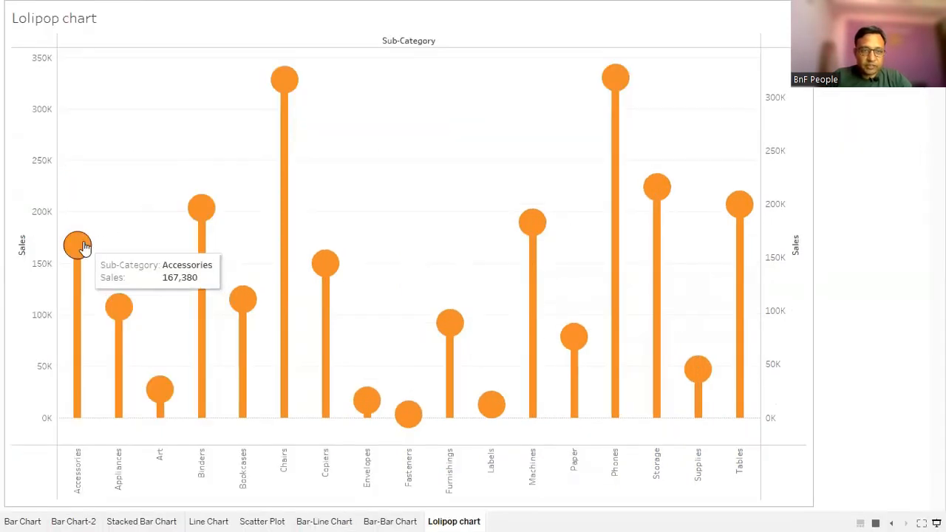
{"action": "mouse_move", "coordinate": [190, 222]}
{"action": "mouse_move", "coordinate": [84, 274]}
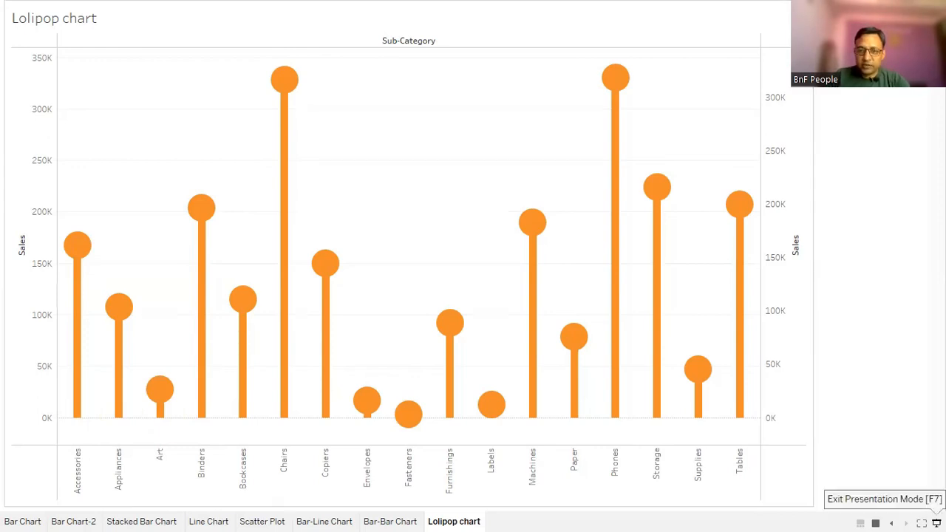
{"action": "key", "text": "F7"}
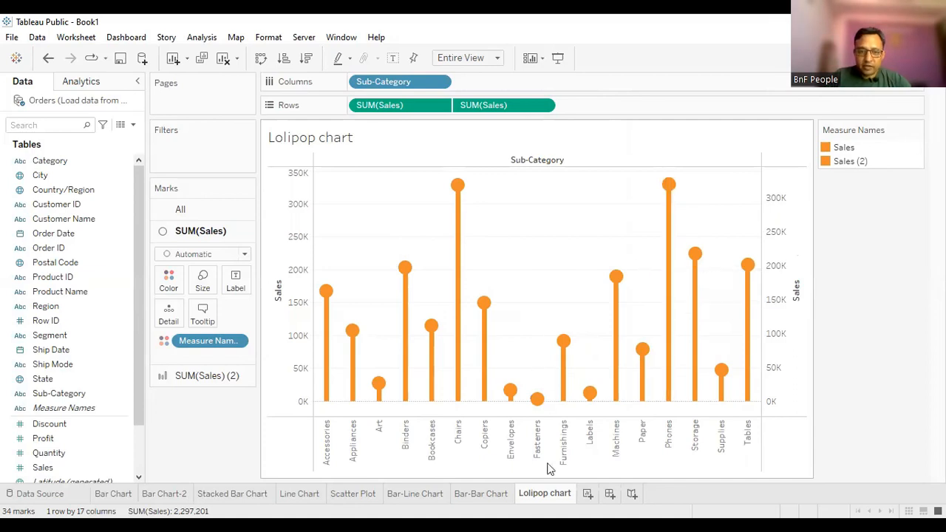
- Add a new worksheet and name it Combined Axis chart
{"action": "left_click", "coordinate": [587, 493]}
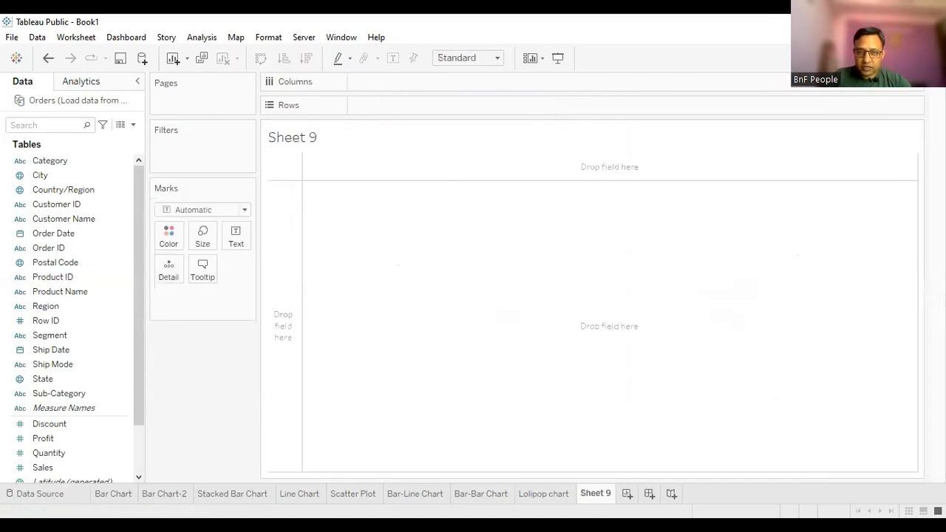
{"action": "right_click", "coordinate": [591, 494]}
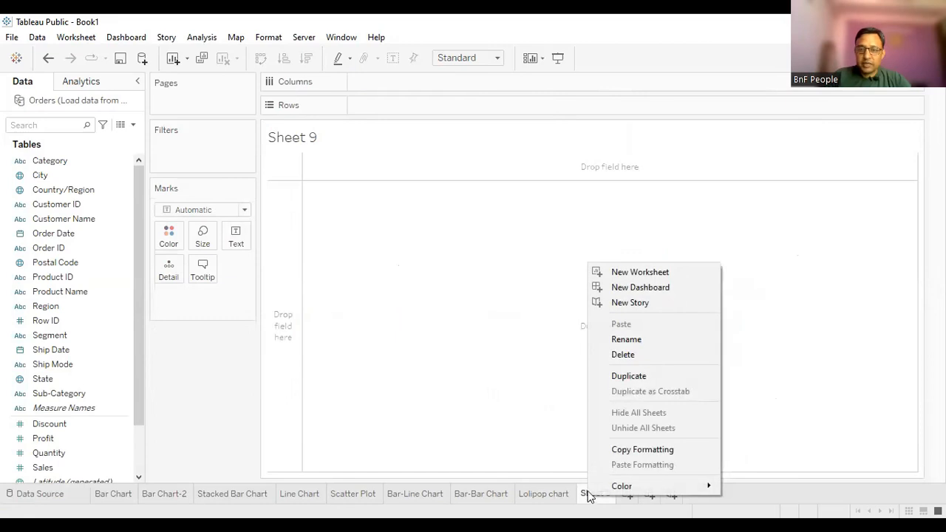
{"action": "left_click", "coordinate": [634, 341]}
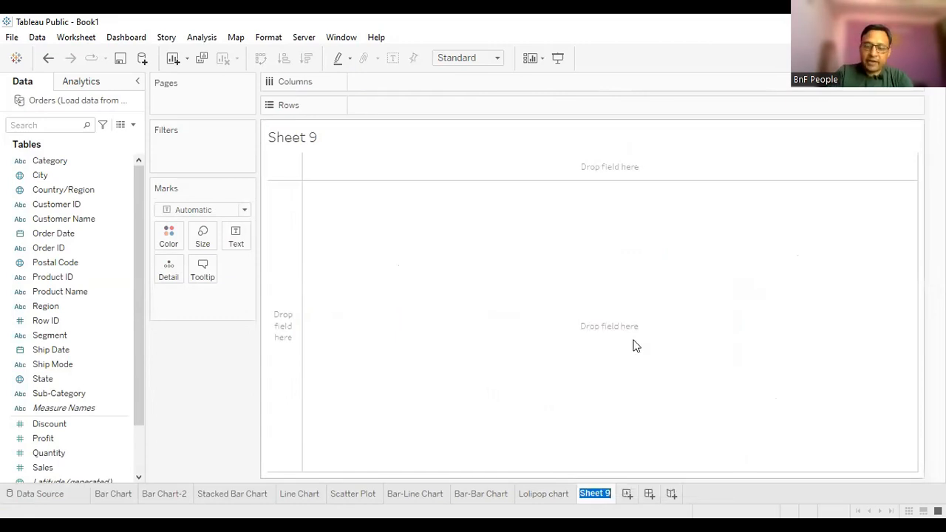
{"action": "type", "text": "Combin"}
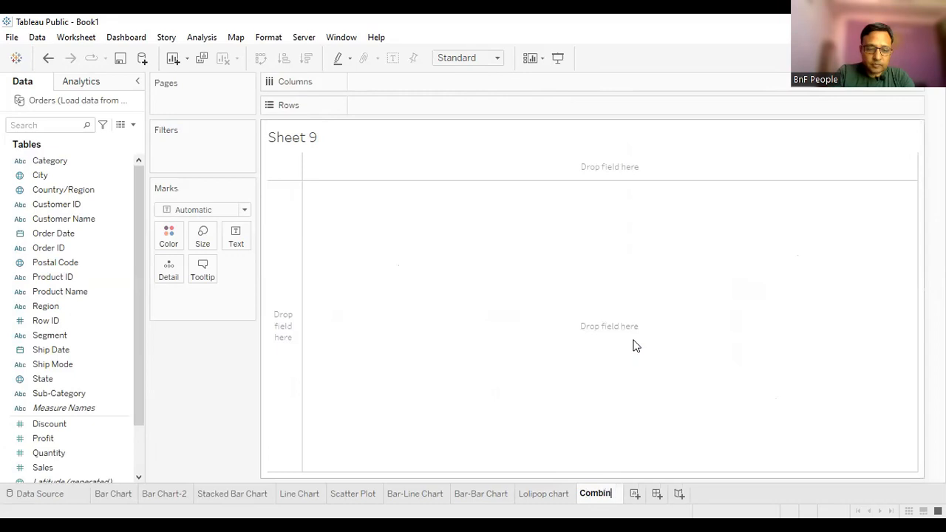
{"action": "type", "text": "ed Axi"}
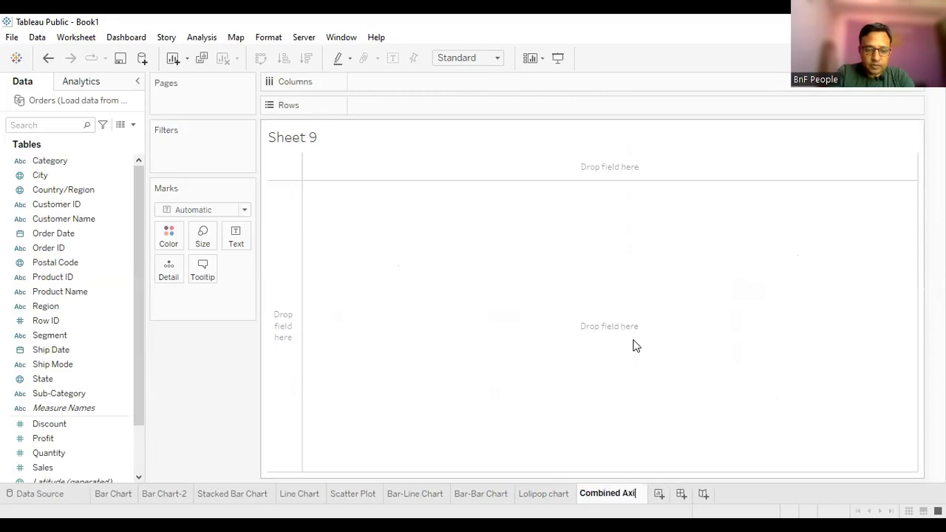
{"action": "type", "text": "s chart"}
{"action": "key", "text": "Return"}
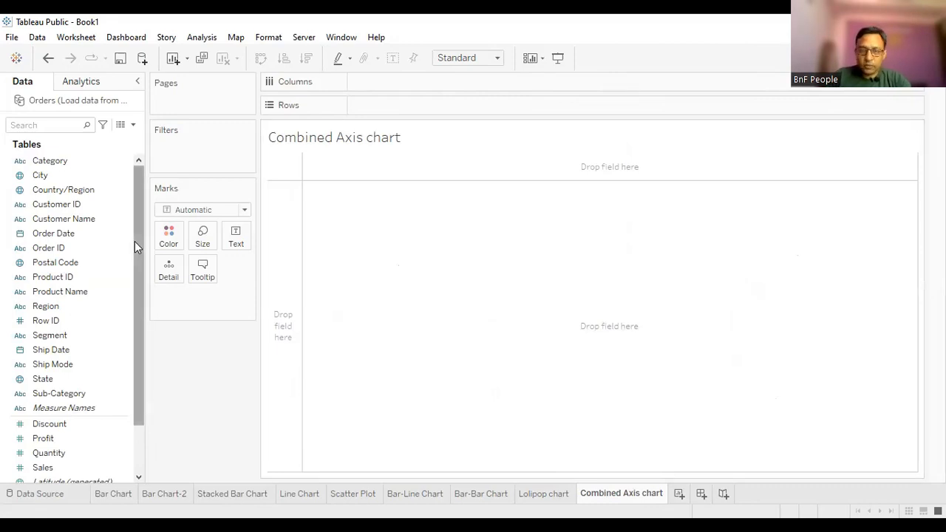
- Plot Sales and Profit on rows by year of Order Date on columns
{"action": "left_click", "coordinate": [72, 247]}
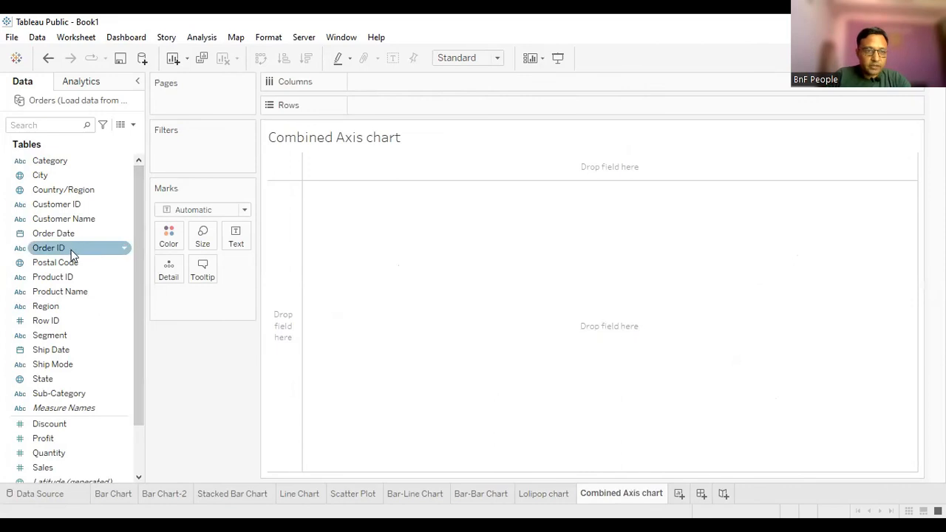
{"action": "left_click", "coordinate": [35, 236]}
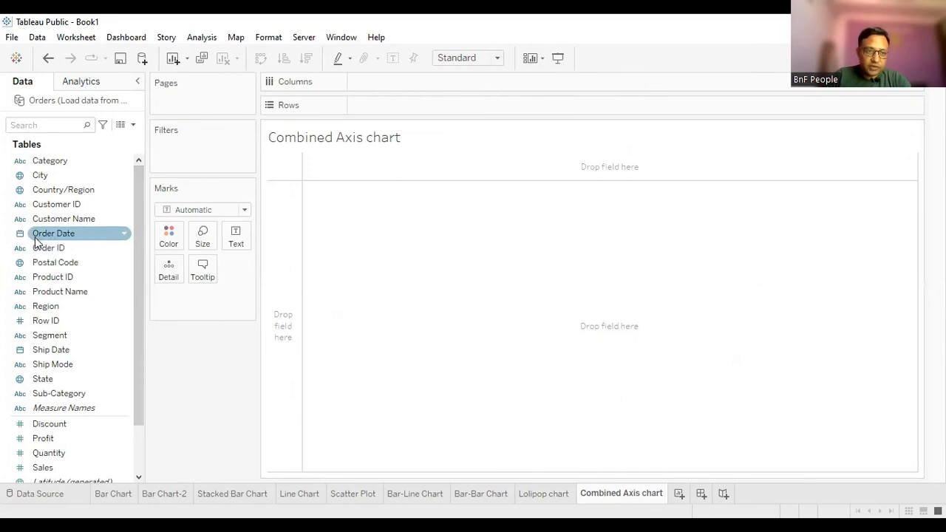
{"action": "mouse_move", "coordinate": [39, 238]}
{"action": "left_mouse_down"}
{"action": "mouse_move", "coordinate": [86, 237]}
{"action": "mouse_move", "coordinate": [331, 148]}
{"action": "mouse_move", "coordinate": [379, 95]}
{"action": "mouse_move", "coordinate": [375, 84]}
{"action": "left_mouse_up"}
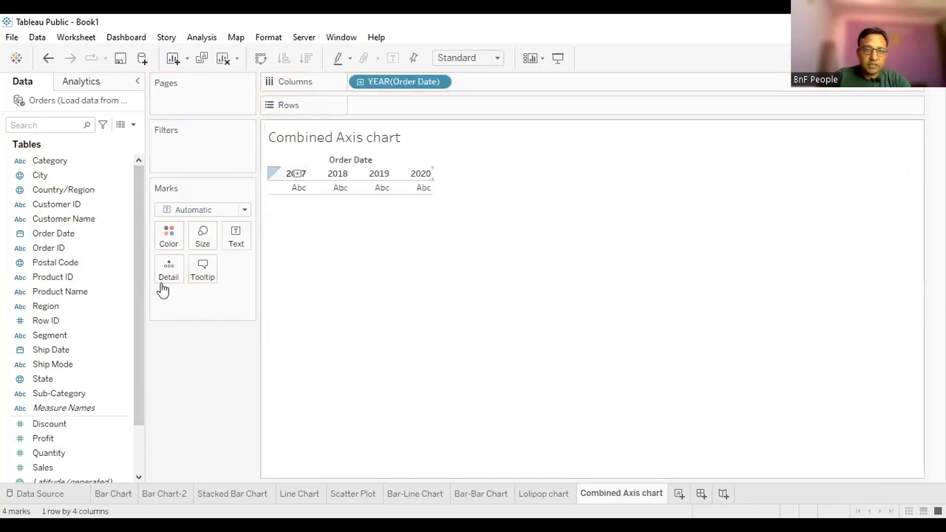
{"action": "left_click_drag", "start_coordinate": [38, 468], "coordinate": [363, 131]}
{"action": "left_click_drag", "start_coordinate": [56, 438], "coordinate": [494, 113]}
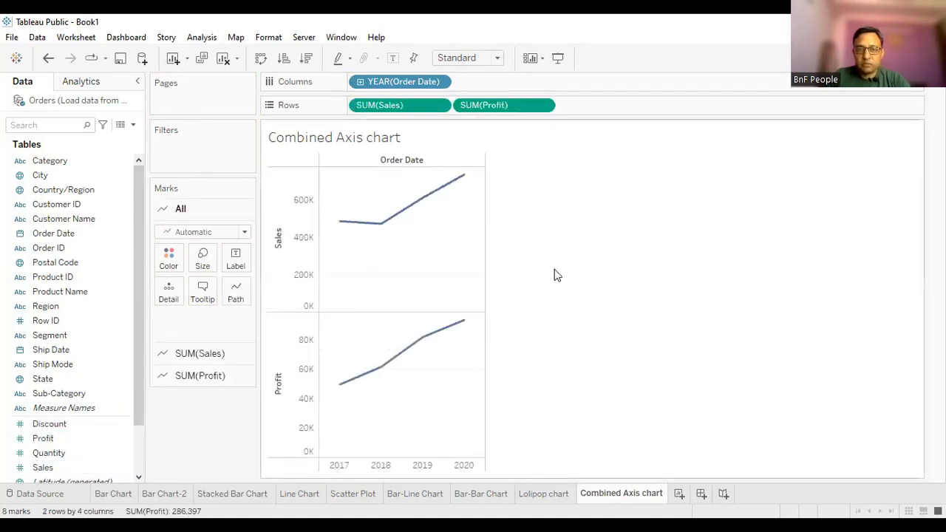
- Set Profit to dual axis with Sales and fit the chart to the entire view
{"action": "left_click", "coordinate": [544, 106]}
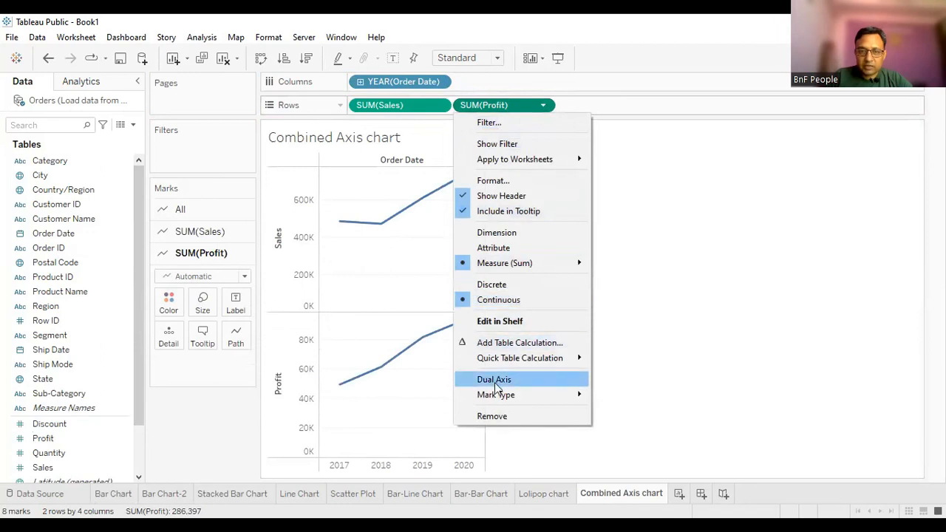
{"action": "left_click", "coordinate": [491, 380]}
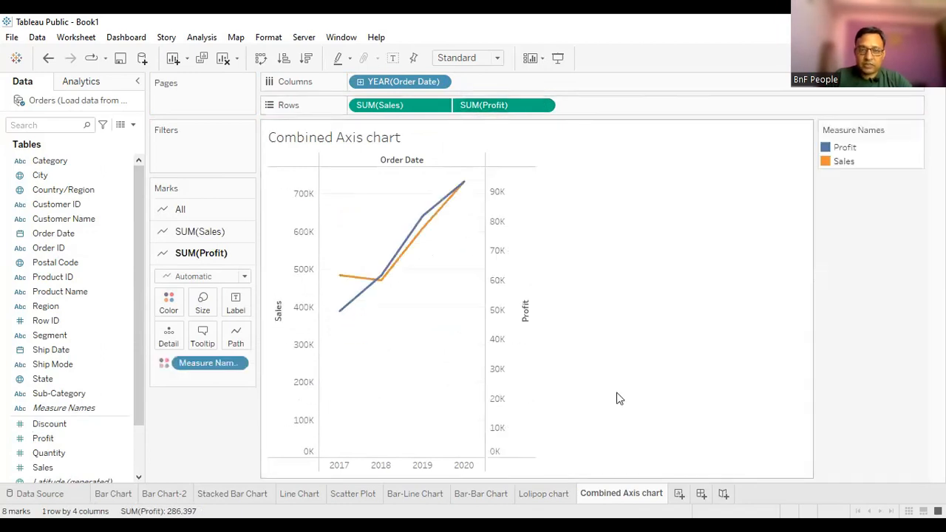
{"action": "left_click", "coordinate": [500, 62]}
{"action": "left_click", "coordinate": [464, 108]}
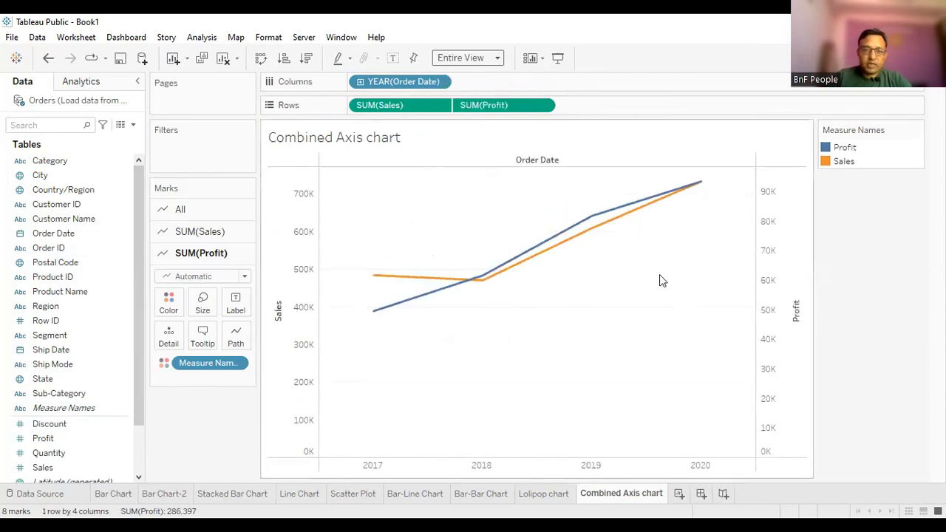
- Sort the years by Profit in descending and ascending order, clear the sort, and select the Sales axis
{"action": "mouse_move", "coordinate": [792, 316]}
{"action": "left_mouse_down"}
{"action": "mouse_move", "coordinate": [441, 311]}
{"action": "mouse_move", "coordinate": [290, 337]}
{"action": "mouse_move", "coordinate": [348, 348]}
{"action": "mouse_move", "coordinate": [793, 313]}
{"action": "mouse_move", "coordinate": [793, 294]}
{"action": "left_mouse_up"}
{"action": "left_click", "coordinate": [795, 294]}
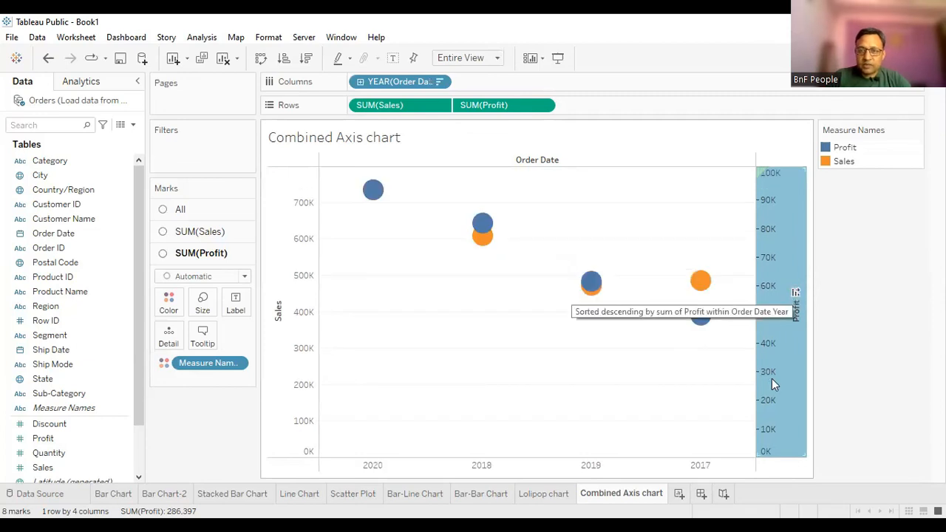
{"action": "left_click", "coordinate": [795, 294]}
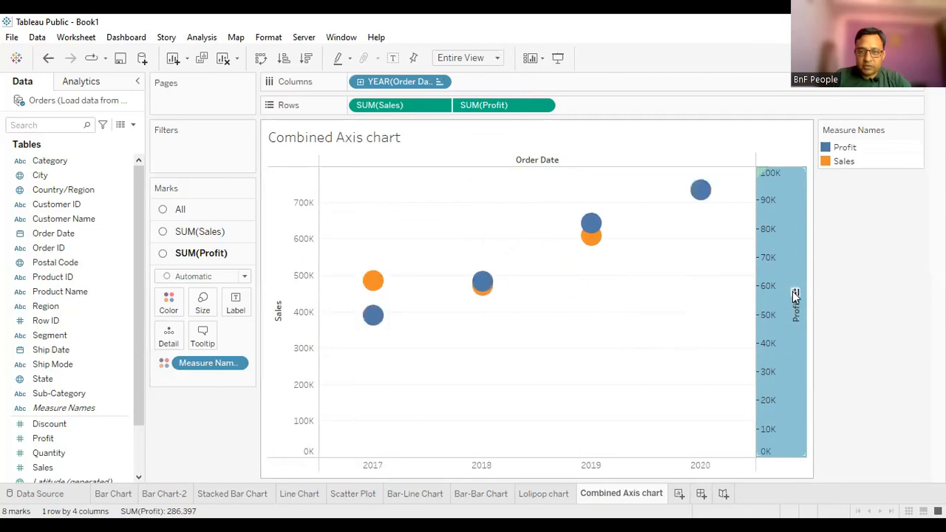
{"action": "left_click", "coordinate": [794, 294]}
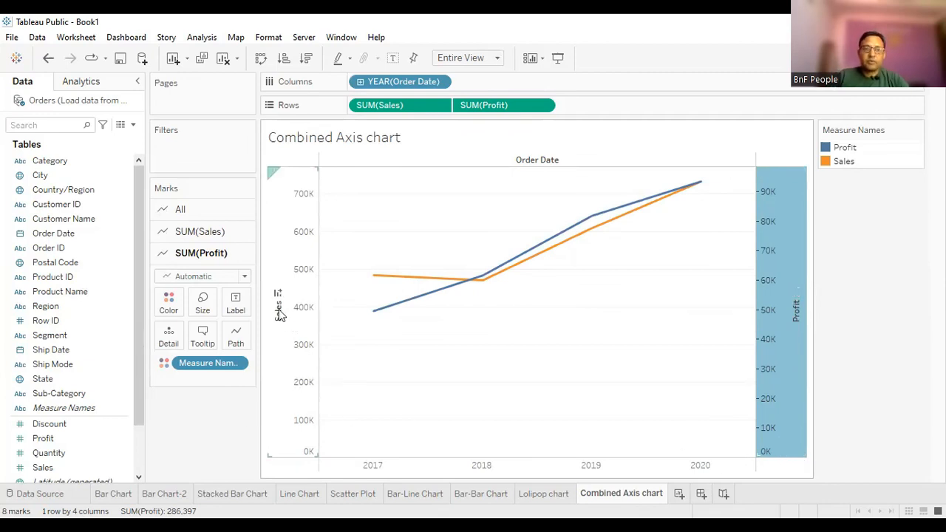
{"action": "left_click", "coordinate": [301, 378]}
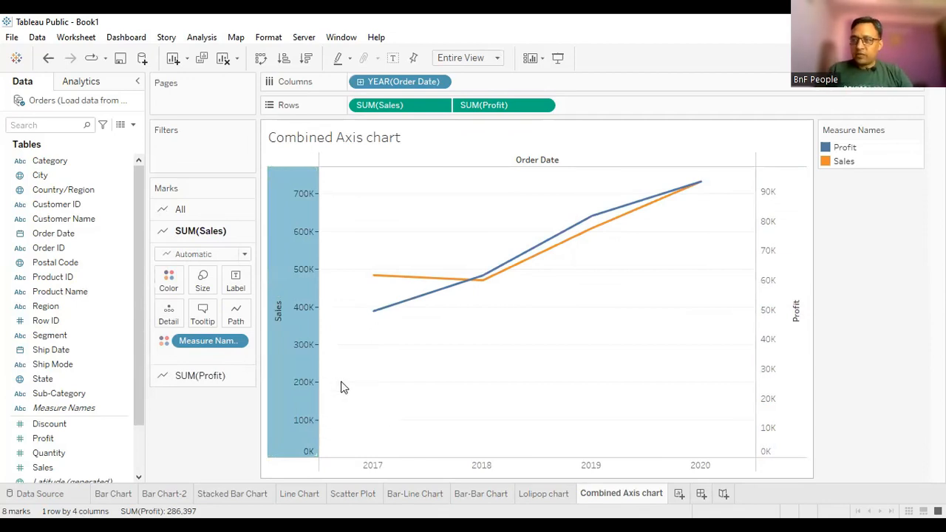
- Add a new worksheet and name it Funnel Chart
{"action": "left_click", "coordinate": [679, 494]}
{"action": "right_click", "coordinate": [680, 499]}
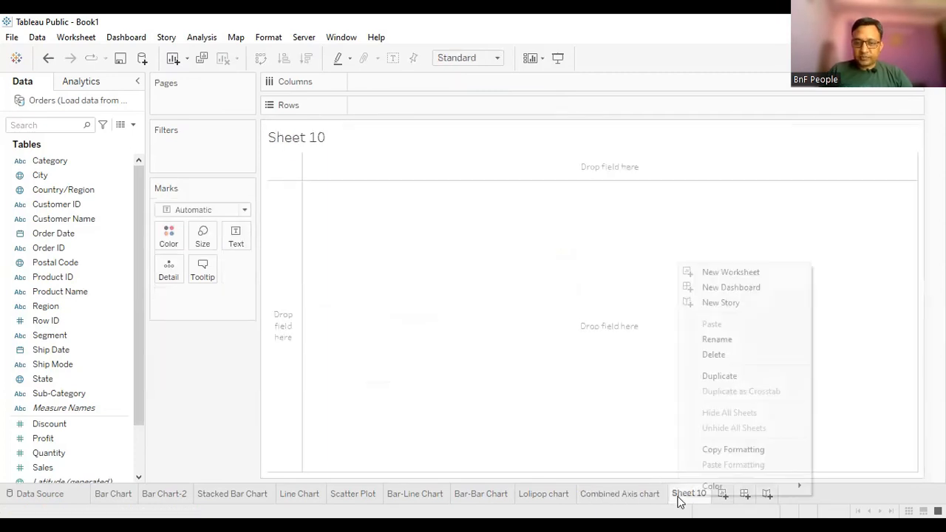
{"action": "left_click", "coordinate": [713, 337]}
{"action": "type", "text": "Funnel Ch"}
{"action": "type", "text": "art"}
{"action": "key", "text": "Return"}
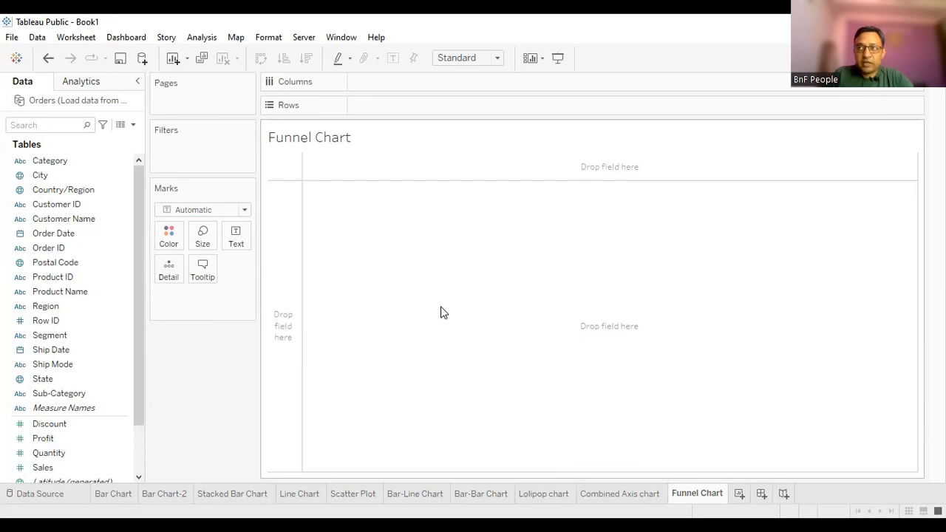
- Put Sales on rows and use it for both the label and the size of the bar
{"action": "left_click_drag", "start_coordinate": [38, 468], "coordinate": [385, 114]}
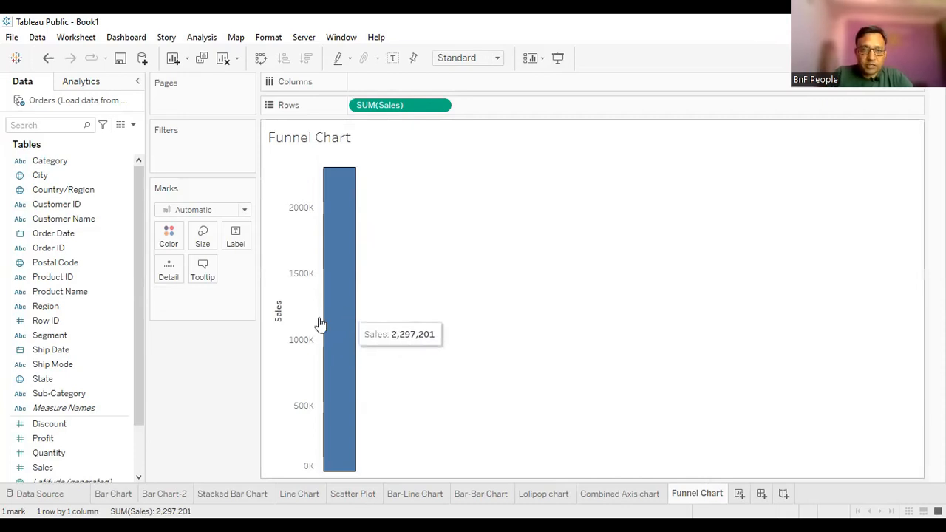
{"action": "left_click", "coordinate": [73, 424]}
{"action": "left_click", "coordinate": [45, 466]}
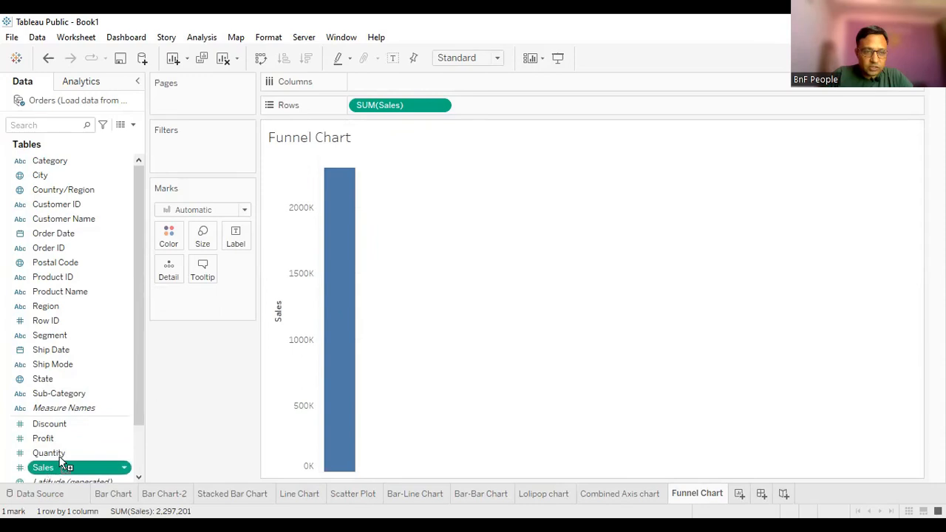
{"action": "left_click_drag", "start_coordinate": [122, 404], "coordinate": [249, 254]}
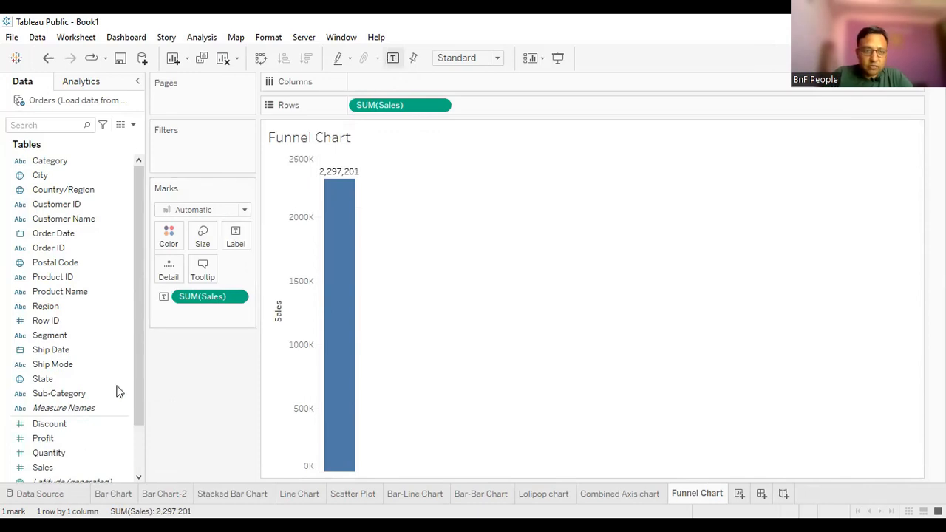
{"action": "left_click", "coordinate": [44, 468]}
{"action": "left_click_drag", "start_coordinate": [44, 468], "coordinate": [197, 243]}
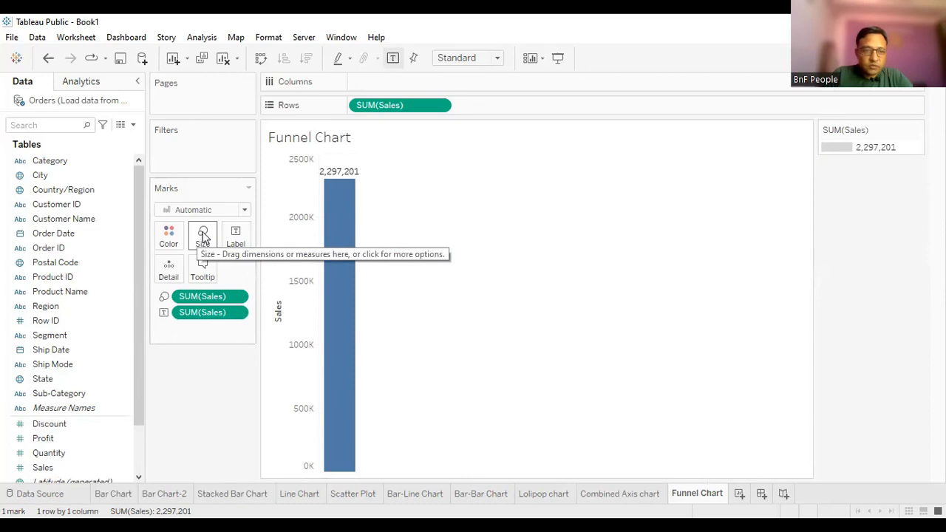
- Split and label the Sales bar by Segment and fit the funnel to the entire view
{"action": "left_click", "coordinate": [50, 339]}
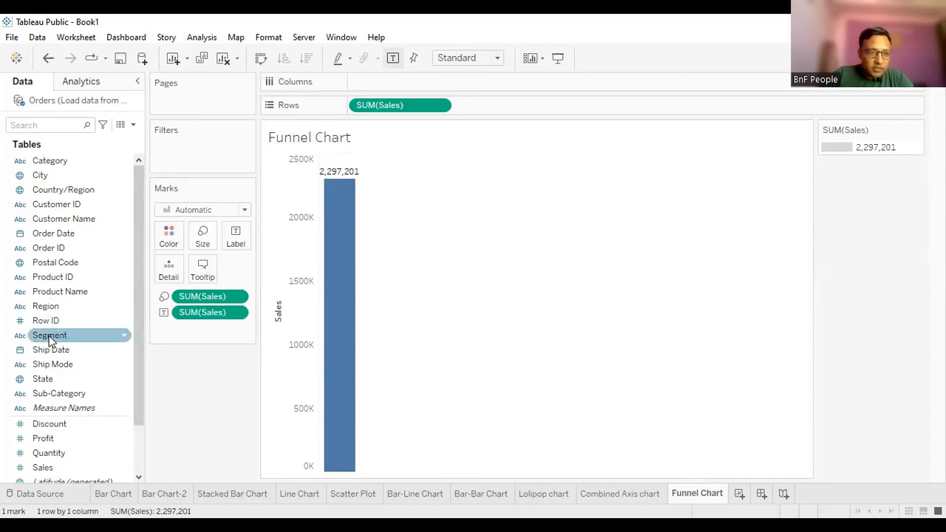
{"action": "left_click", "coordinate": [49, 337]}
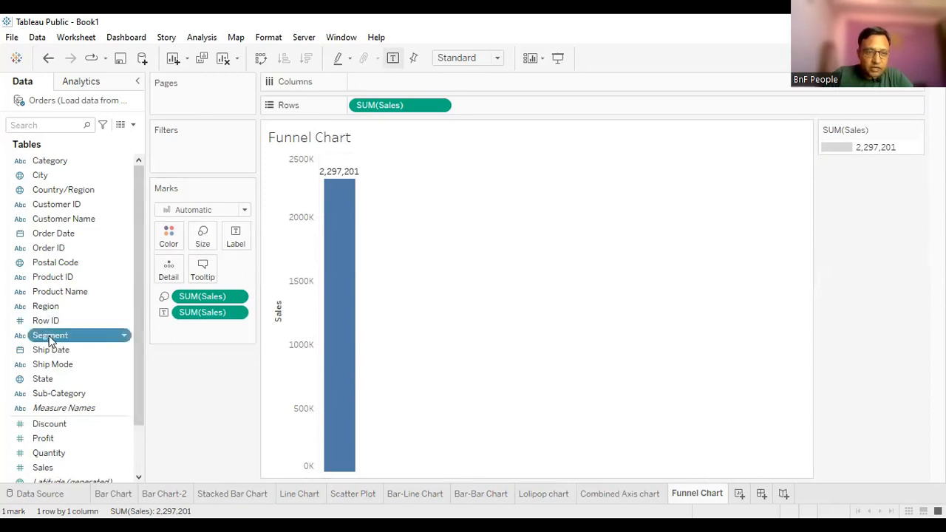
{"action": "left_click", "coordinate": [49, 336]}
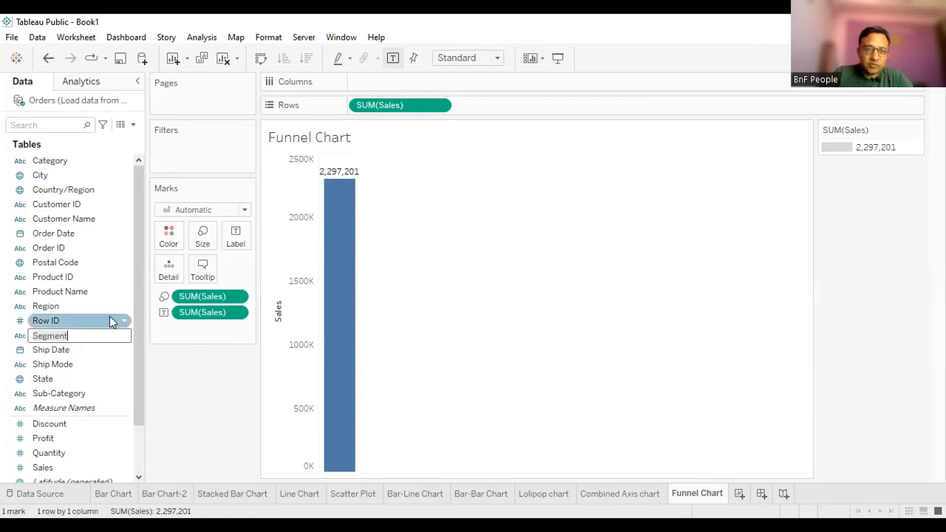
{"action": "key", "text": "Escape"}
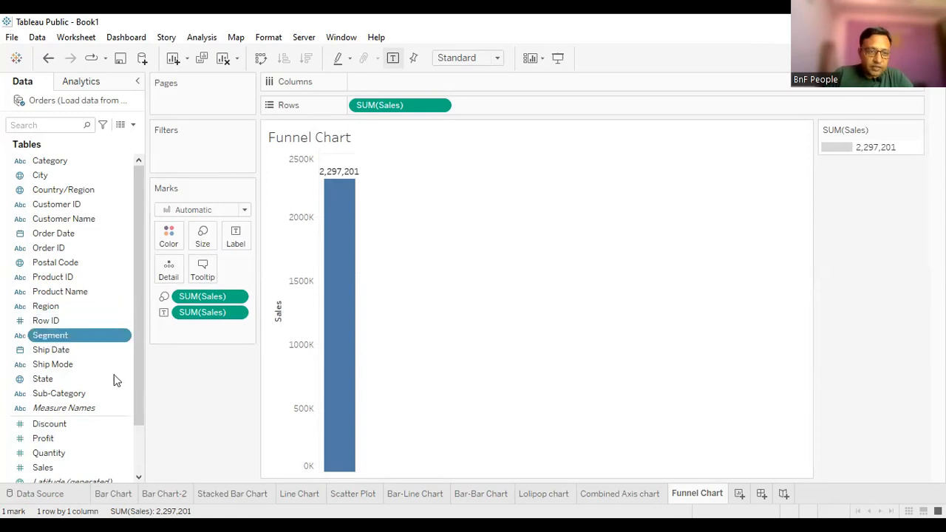
{"action": "left_click_drag", "start_coordinate": [36, 333], "coordinate": [236, 240]}
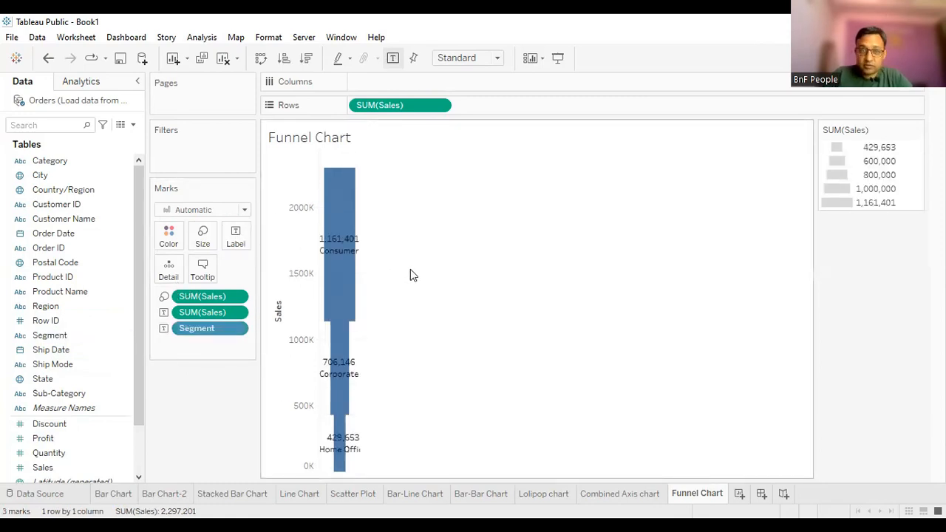
{"action": "left_click", "coordinate": [463, 110]}
- Color the funnel's sections by Segment
{"action": "mouse_move", "coordinate": [619, 226]}
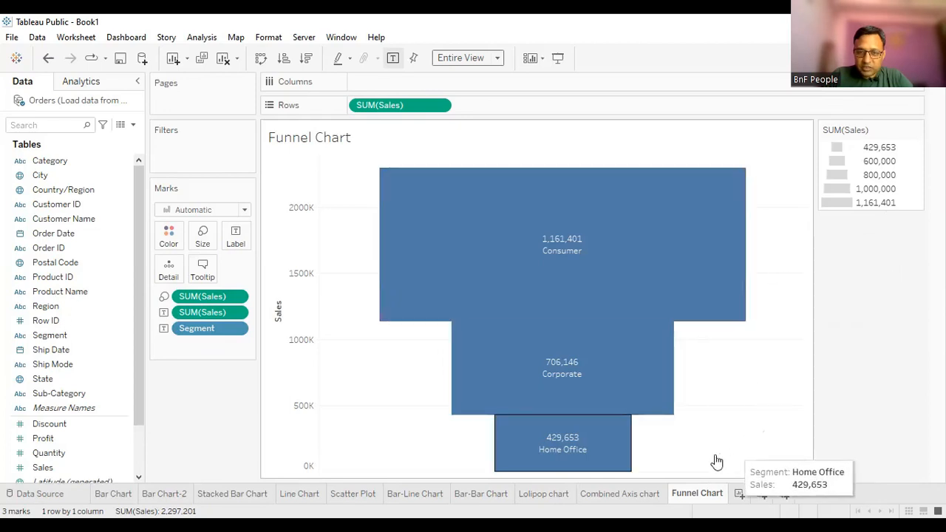
{"action": "mouse_move", "coordinate": [564, 458]}
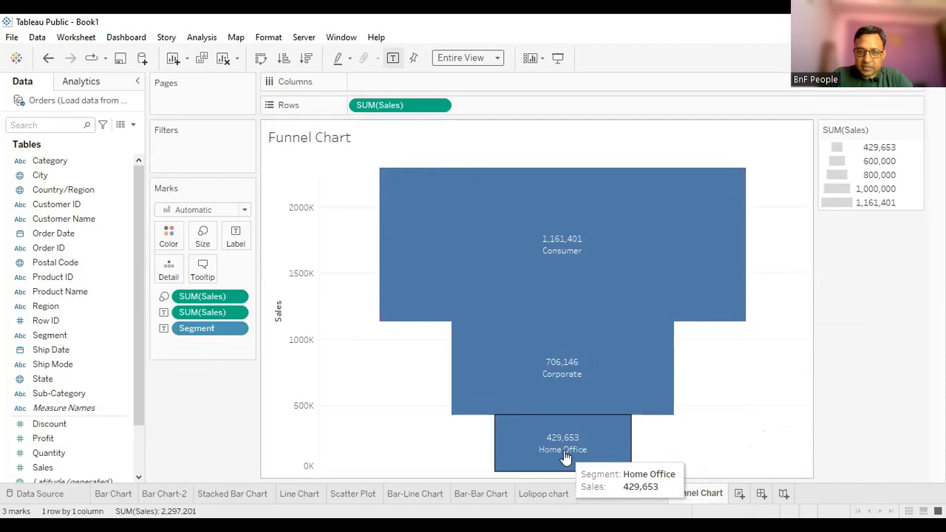
{"action": "mouse_move", "coordinate": [570, 397]}
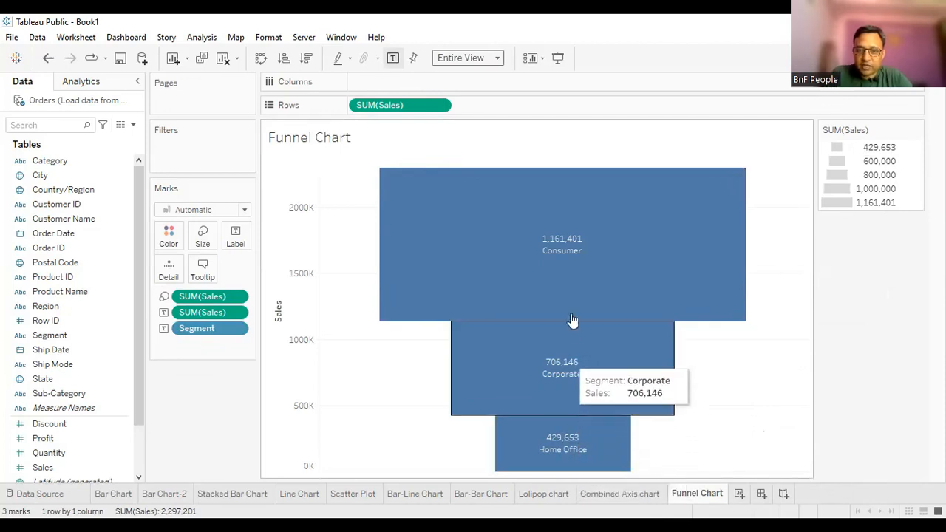
{"action": "mouse_move", "coordinate": [578, 263]}
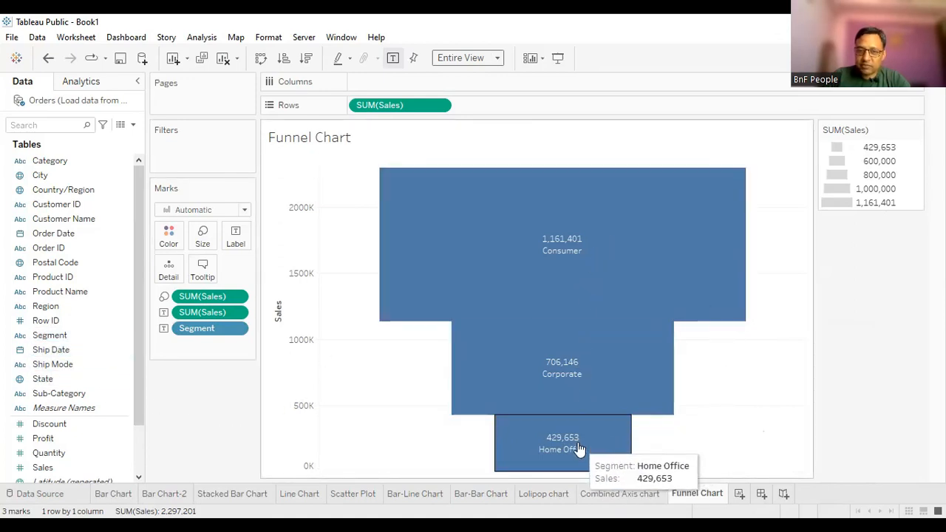
{"action": "left_click_drag", "start_coordinate": [50, 336], "coordinate": [169, 243]}
{"action": "left_click_drag", "start_coordinate": [92, 317], "coordinate": [169, 244]}
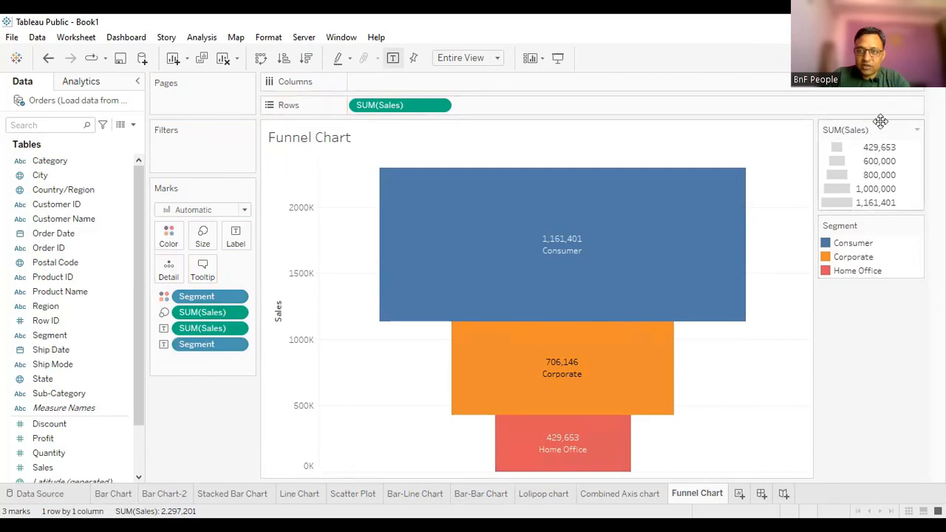
- Apply the Percent of Total quick table calculation to the funnel's Sales labels
{"action": "mouse_move", "coordinate": [781, 270]}
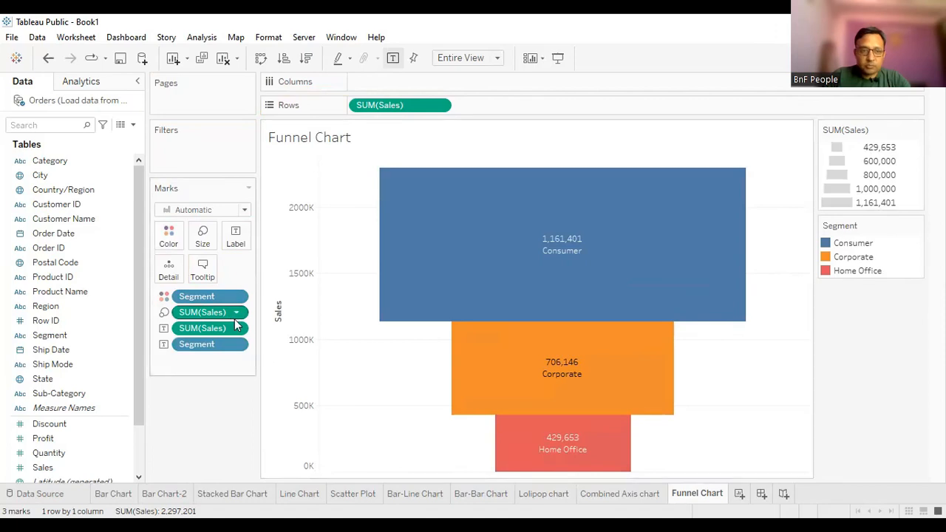
{"action": "left_click", "coordinate": [236, 329]}
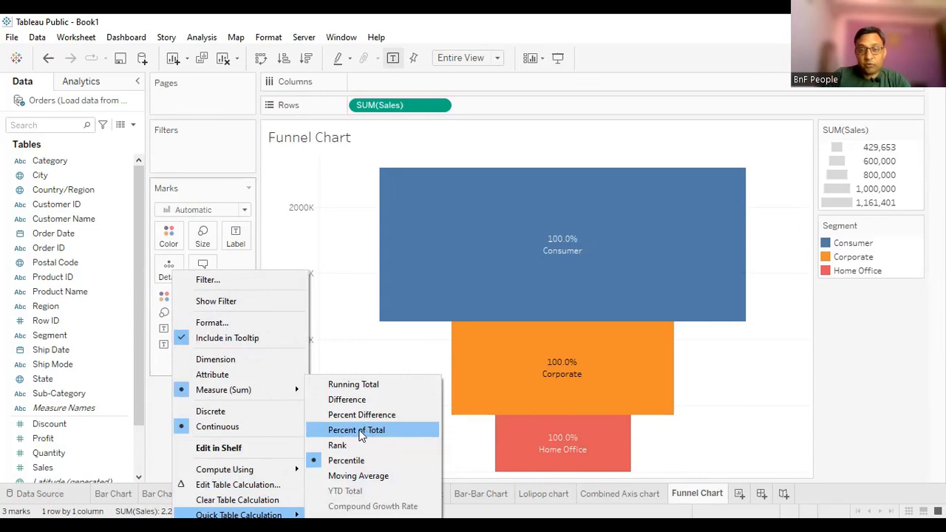
{"action": "left_click", "coordinate": [356, 430]}
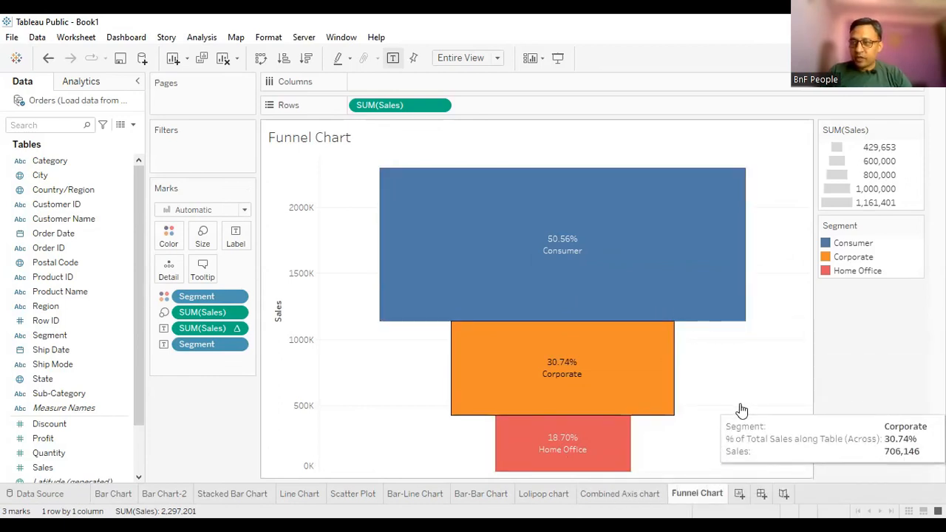
- Add a new worksheet and name it Highlight Chart
{"action": "left_click", "coordinate": [738, 494]}
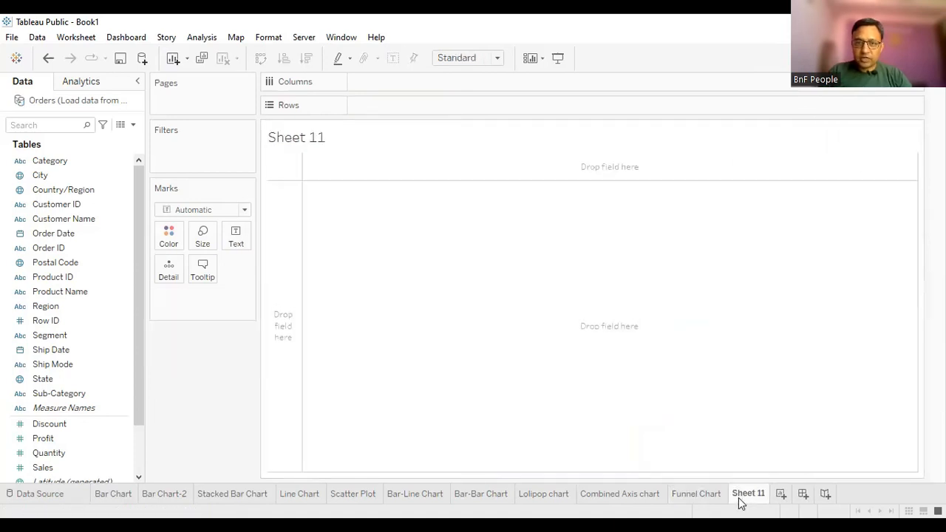
{"action": "right_click", "coordinate": [743, 497]}
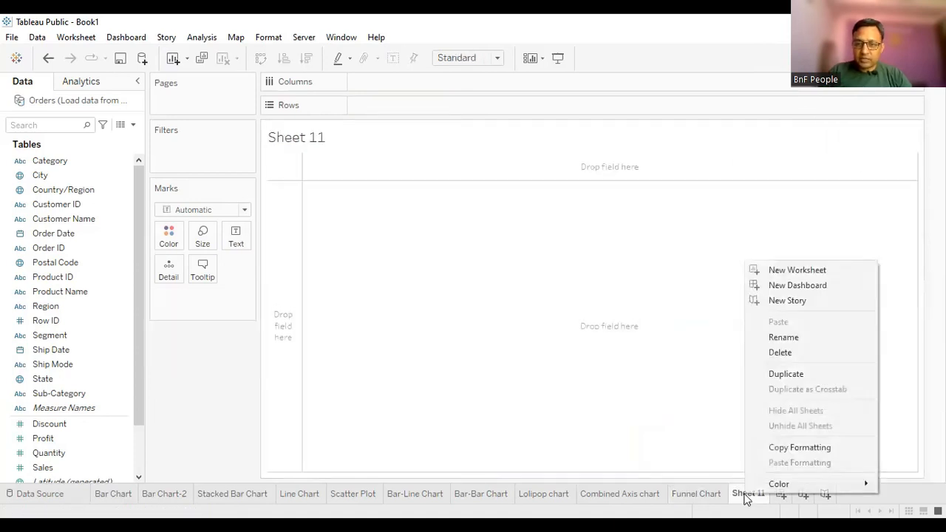
{"action": "left_click", "coordinate": [791, 339]}
{"action": "type", "text": "Highlight Chart"}
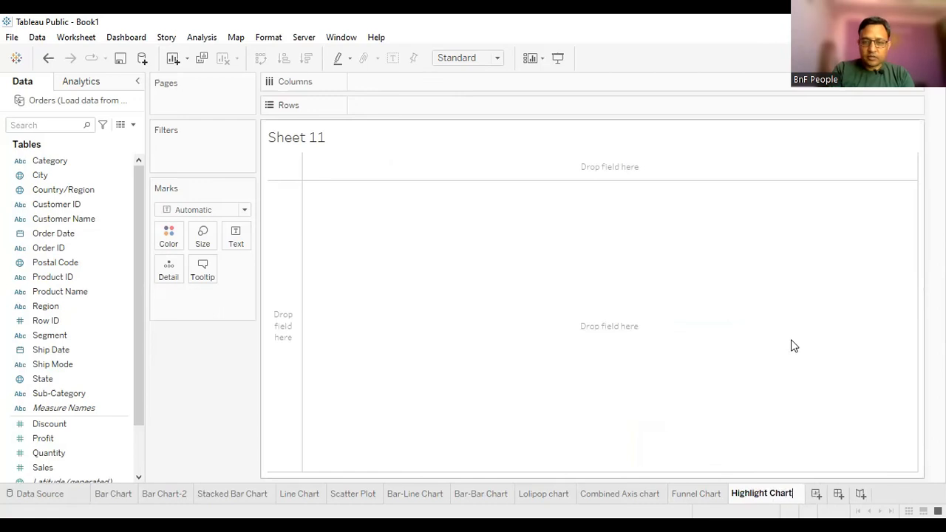
{"action": "key", "text": "Return"}
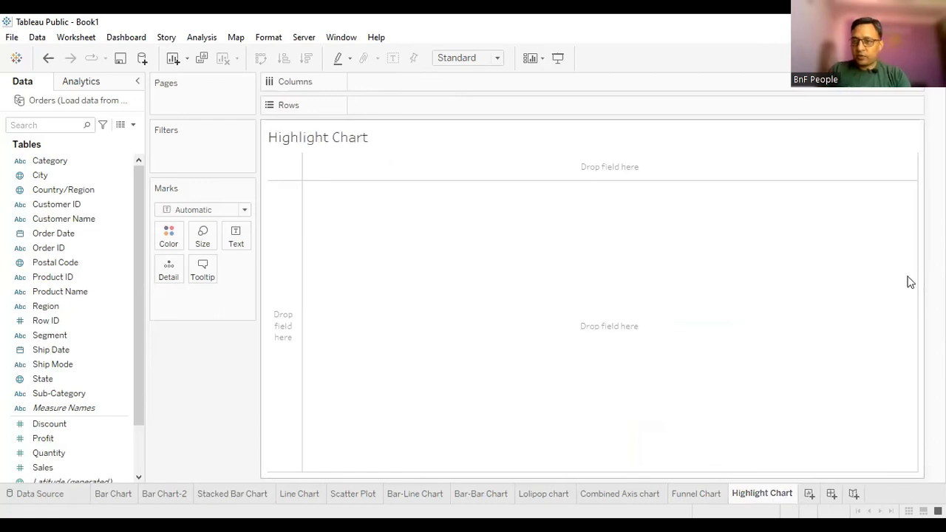
- Check which dimensions and measures a highlight table requires
{"action": "left_click", "coordinate": [913, 59]}
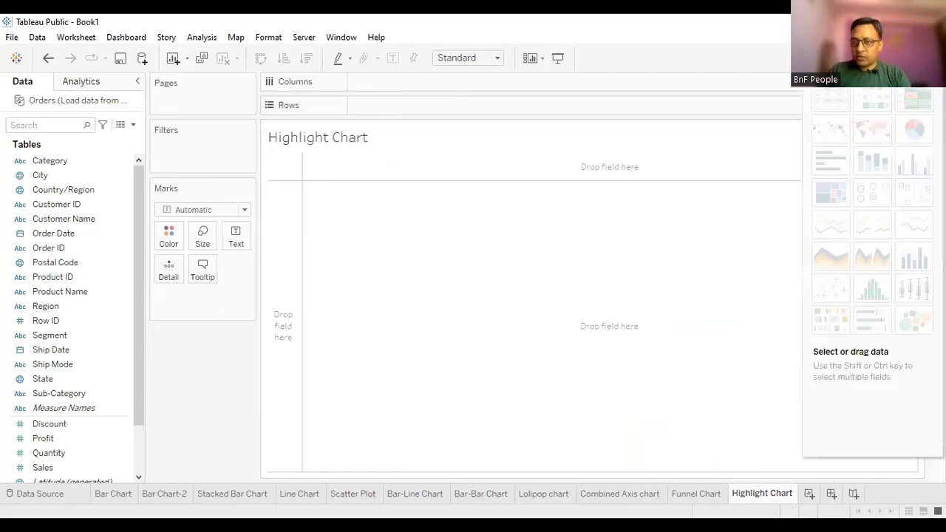
{"action": "mouse_move", "coordinate": [913, 97]}
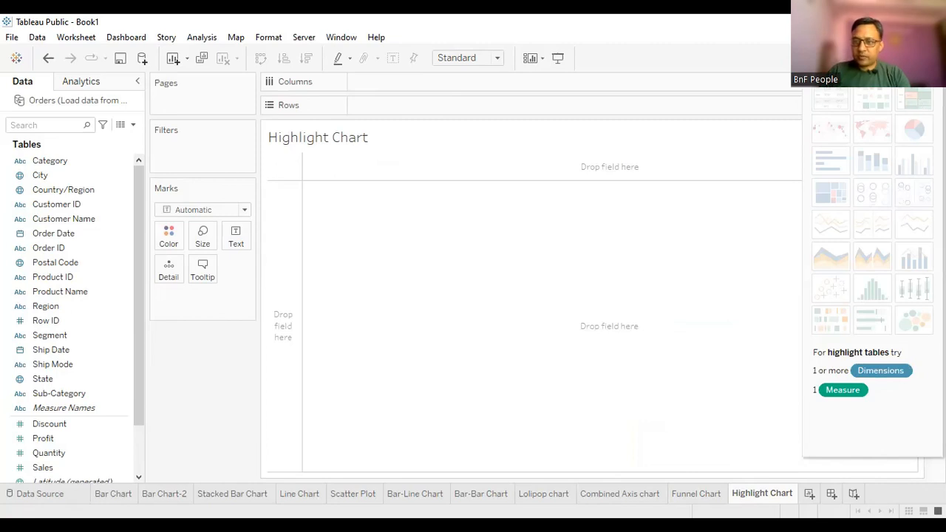
{"action": "left_click", "coordinate": [912, 58]}
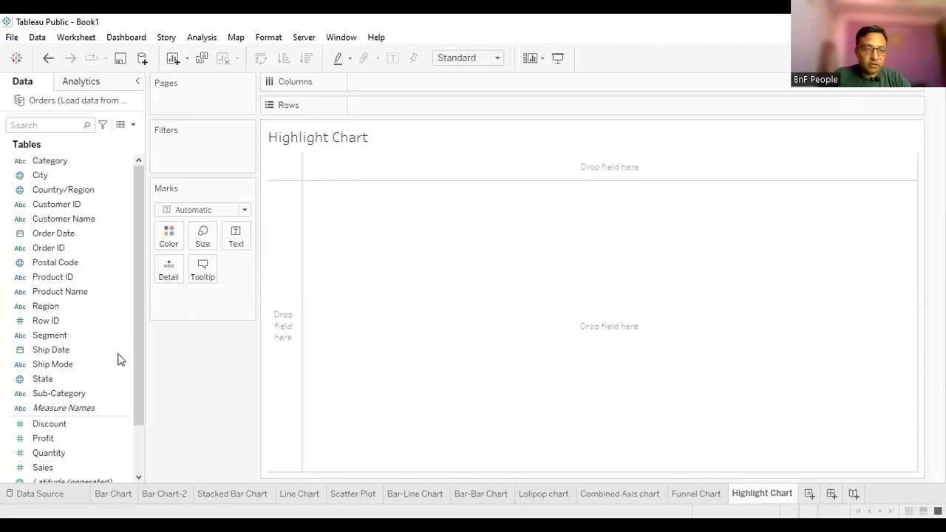
- Build a text table with Region in columns, Sub-Category in rows and Sales as the cell text
{"action": "left_click_drag", "start_coordinate": [35, 309], "coordinate": [395, 89]}
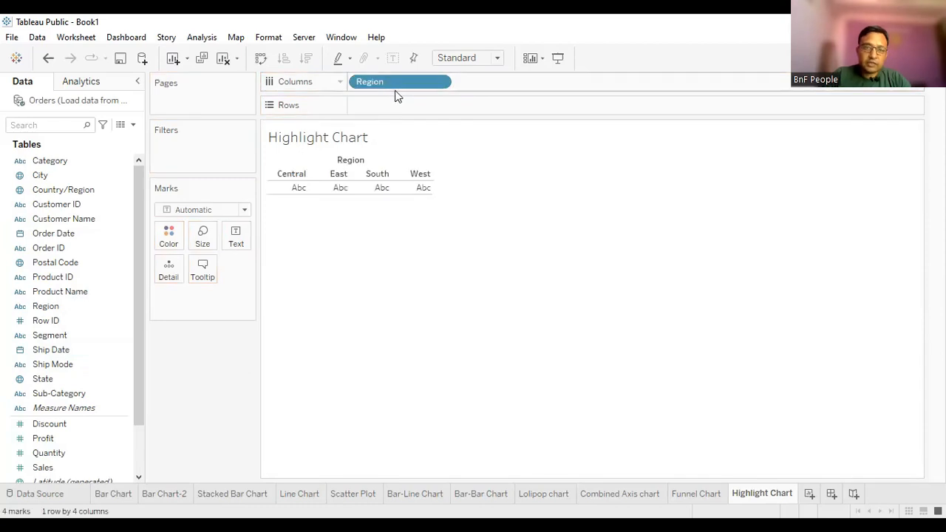
{"action": "left_click_drag", "start_coordinate": [64, 399], "coordinate": [415, 112]}
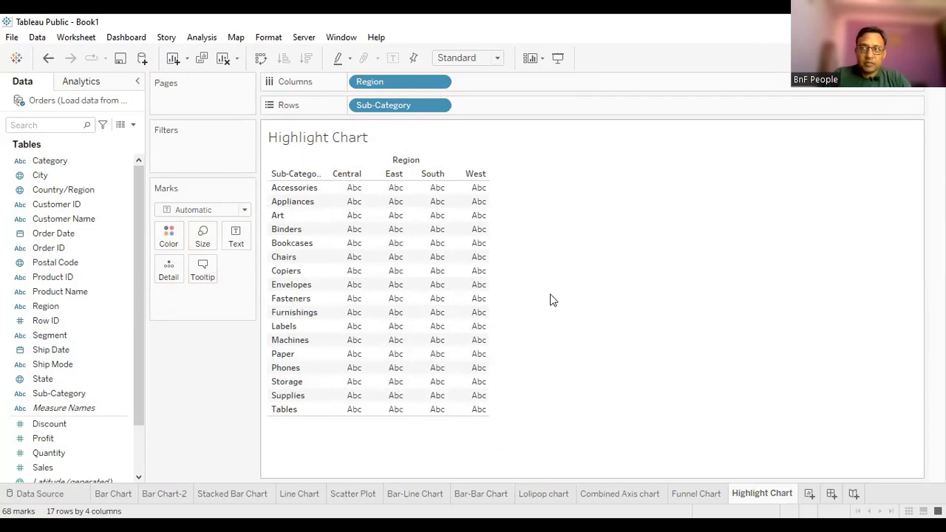
{"action": "left_click", "coordinate": [52, 453]}
{"action": "left_click_drag", "start_coordinate": [59, 469], "coordinate": [81, 454]}
{"action": "left_click_drag", "start_coordinate": [197, 332], "coordinate": [235, 244]}
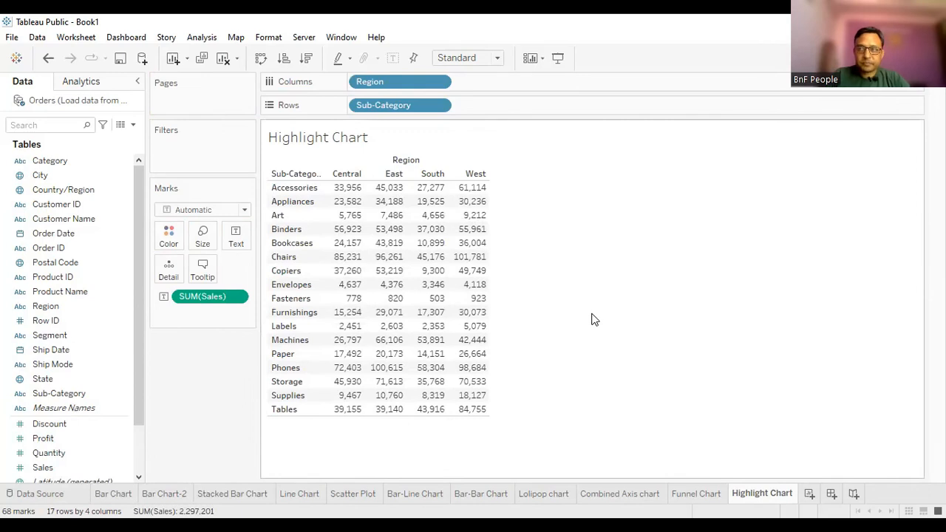
- Color the table's figures by Sales
{"action": "left_click", "coordinate": [45, 468]}
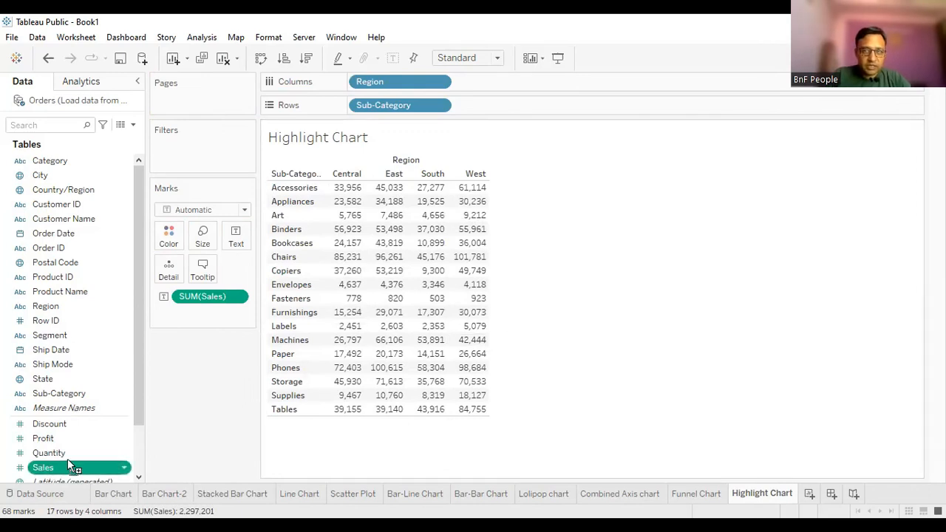
{"action": "mouse_move", "coordinate": [136, 423]}
{"action": "left_mouse_down"}
{"action": "mouse_move", "coordinate": [158, 353]}
{"action": "mouse_move", "coordinate": [172, 235]}
{"action": "left_mouse_up"}
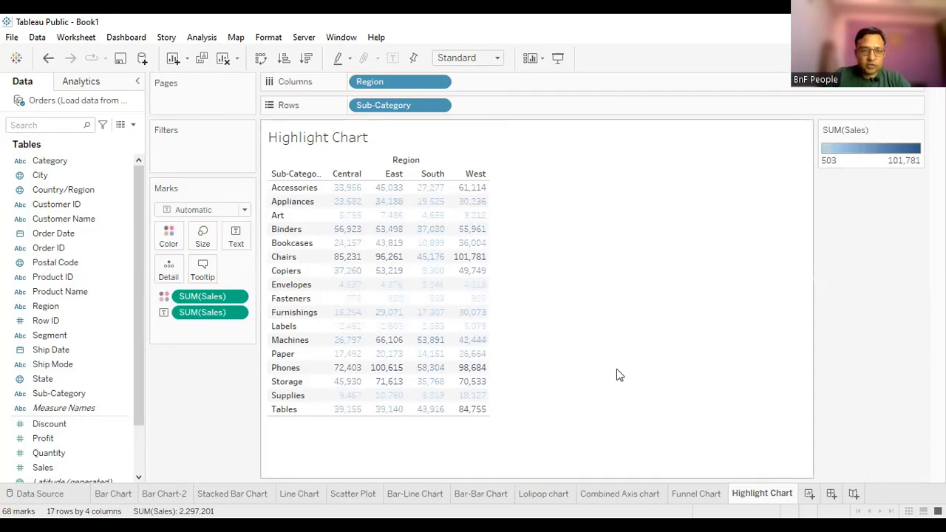
- Apply the Red palette to the Sales color scale
{"action": "left_click", "coordinate": [164, 296]}
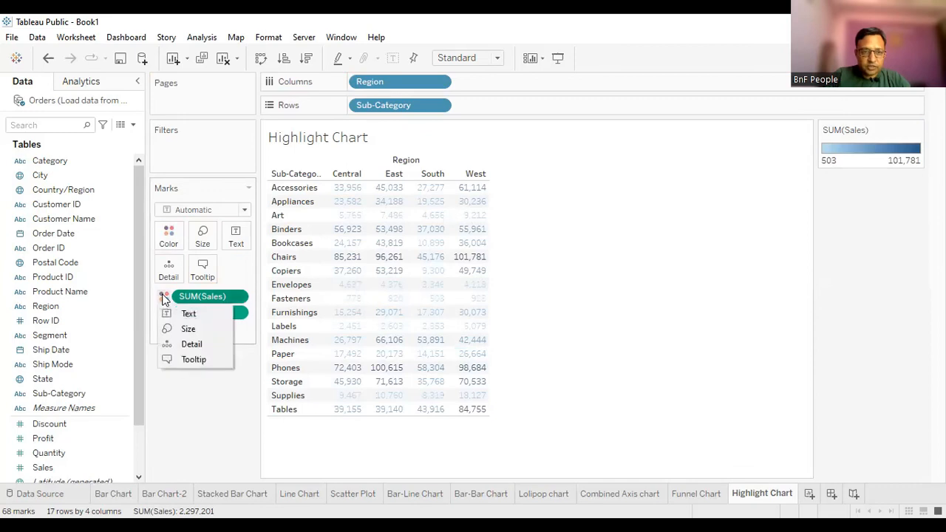
{"action": "left_click", "coordinate": [168, 236]}
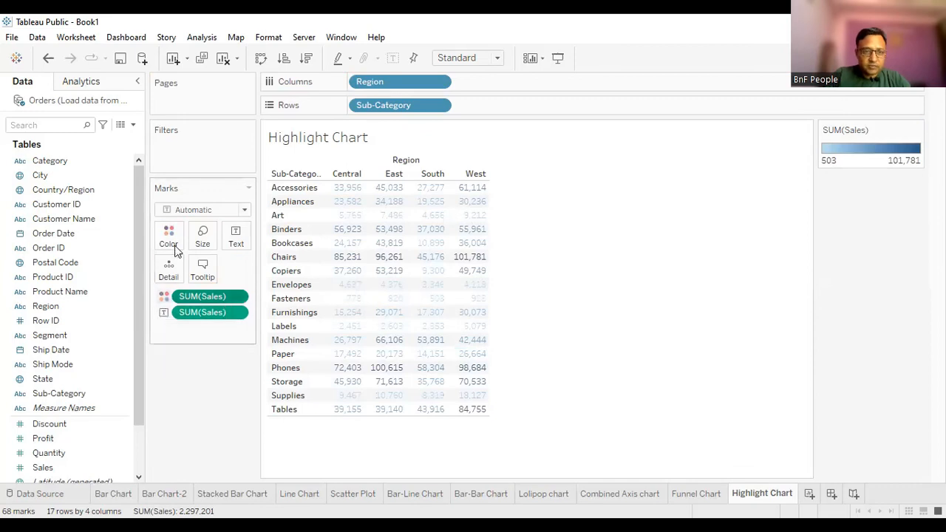
{"action": "left_click", "coordinate": [168, 236]}
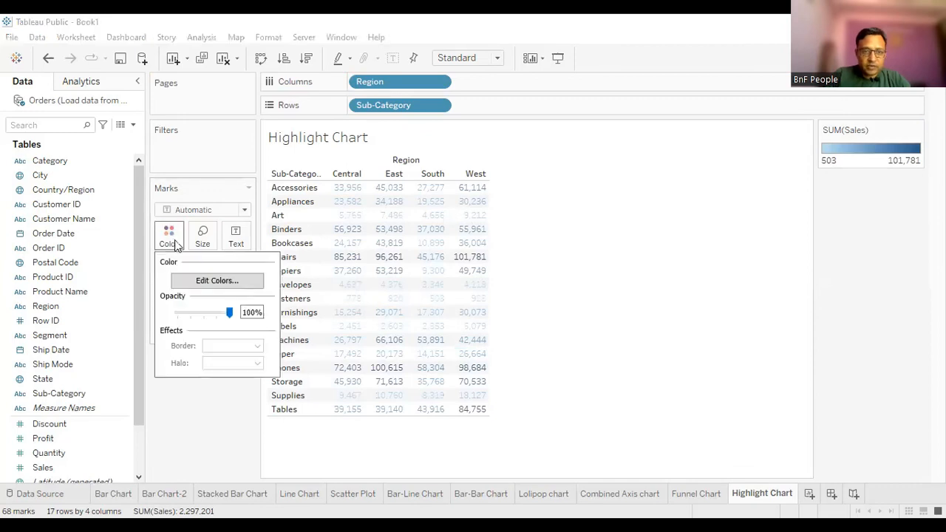
{"action": "left_click", "coordinate": [215, 280]}
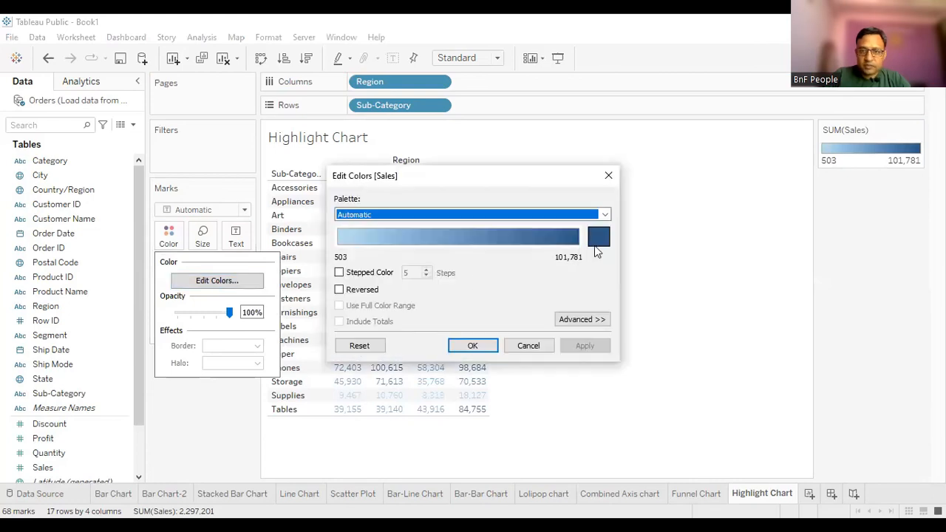
{"action": "left_click", "coordinate": [605, 214]}
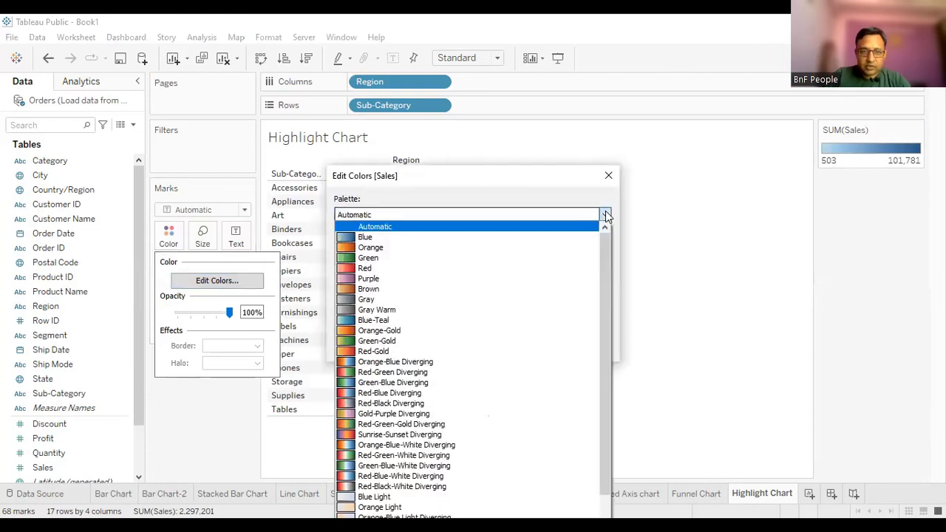
{"action": "left_click", "coordinate": [374, 272]}
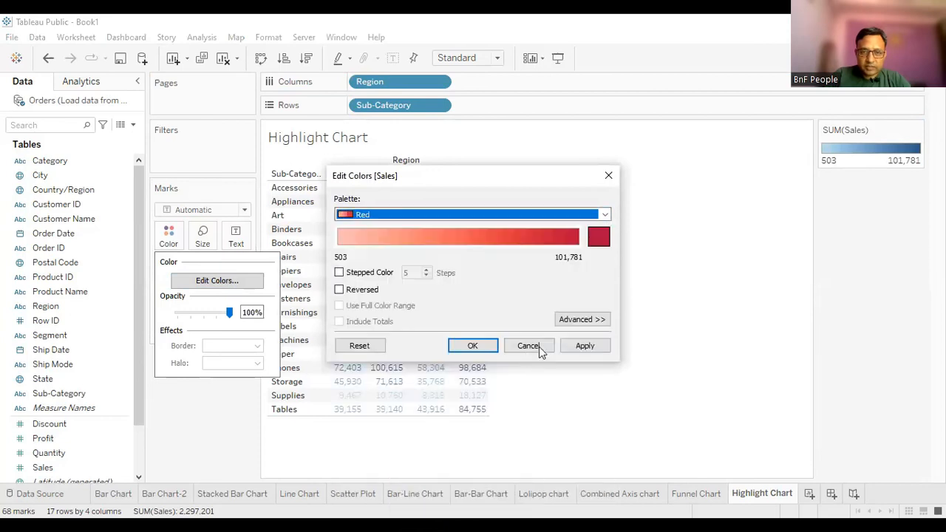
{"action": "left_click", "coordinate": [587, 347]}
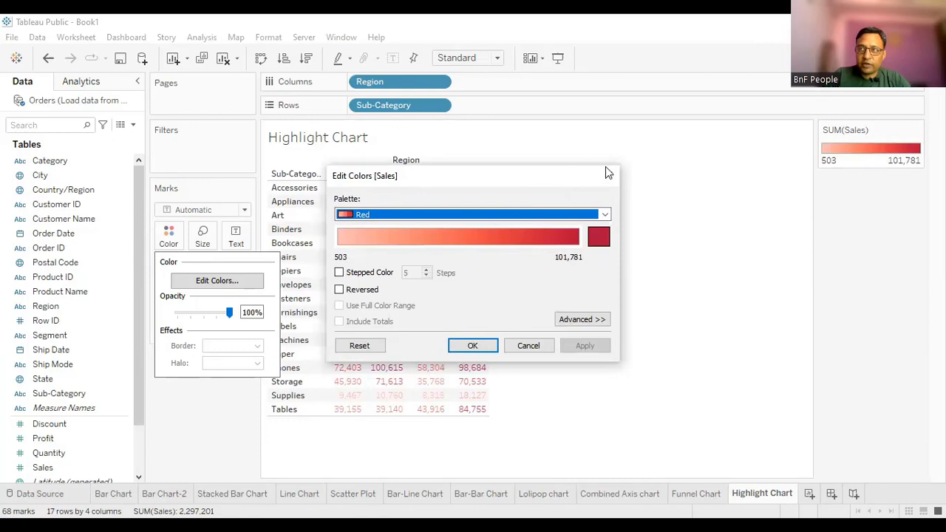
- Set the Sales color scale to a custom sequential palette based on blue #0000ff
{"action": "left_click_drag", "start_coordinate": [413, 175], "coordinate": [605, 166]}
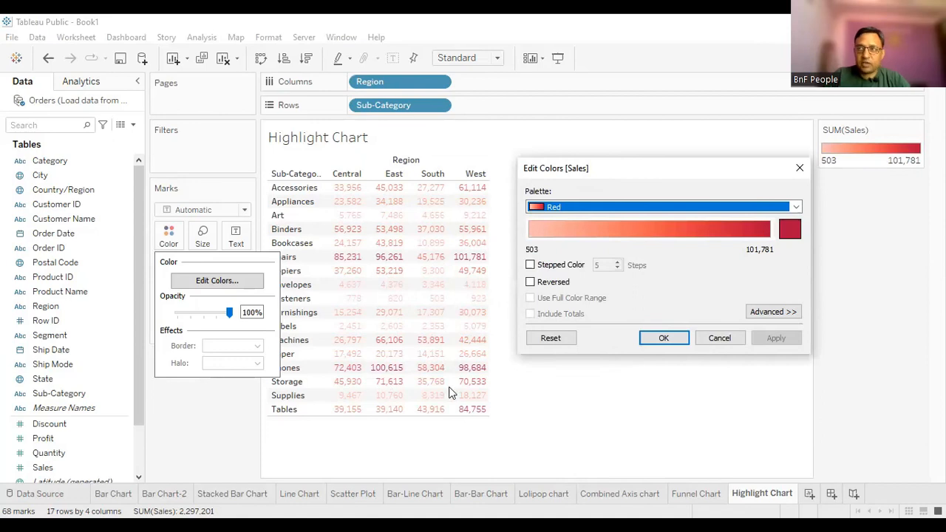
{"action": "left_click", "coordinate": [797, 235]}
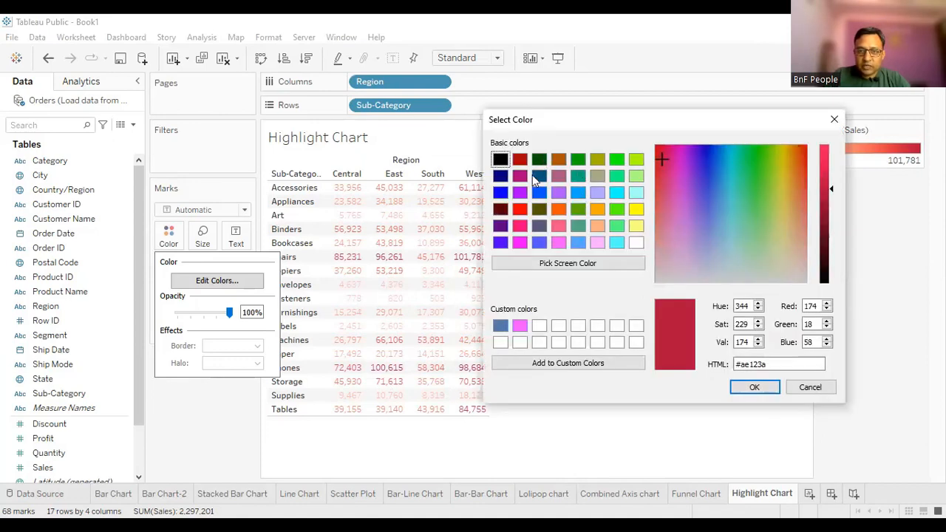
{"action": "left_click", "coordinate": [503, 195]}
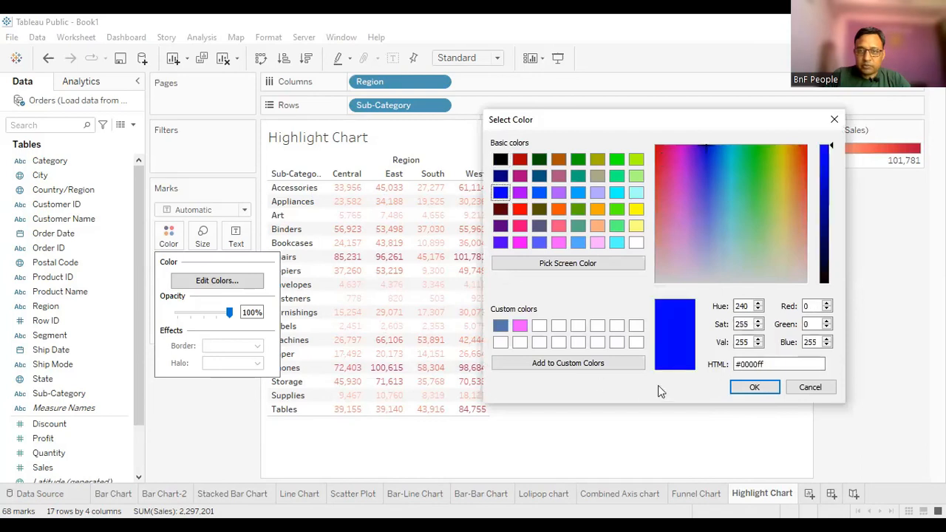
{"action": "left_click", "coordinate": [753, 389]}
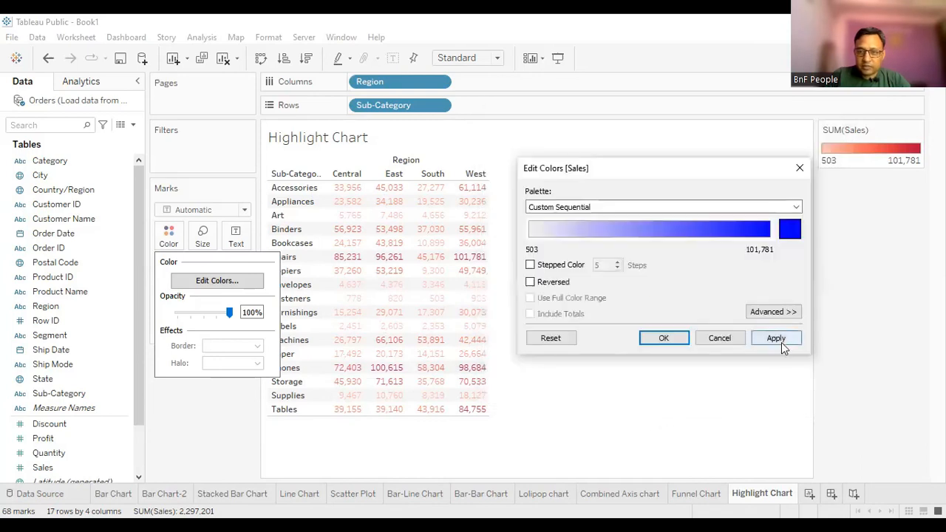
{"action": "left_click", "coordinate": [775, 337]}
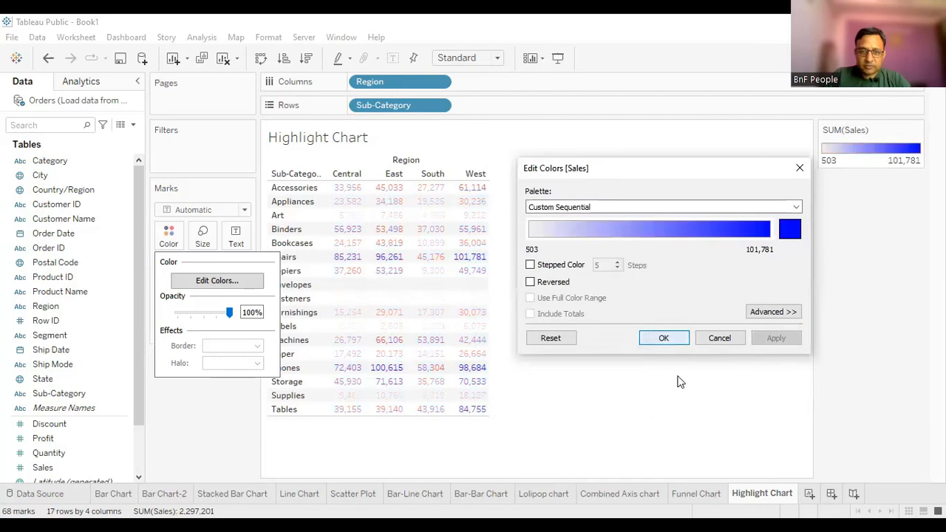
{"action": "left_click", "coordinate": [664, 338]}
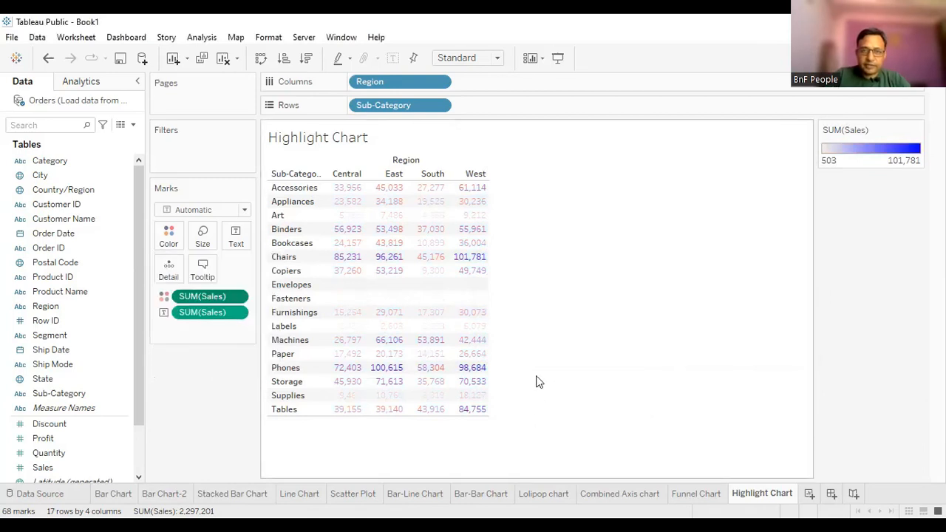
- Fit the table to the entire view and change its mark type to Square
{"action": "left_click", "coordinate": [492, 58]}
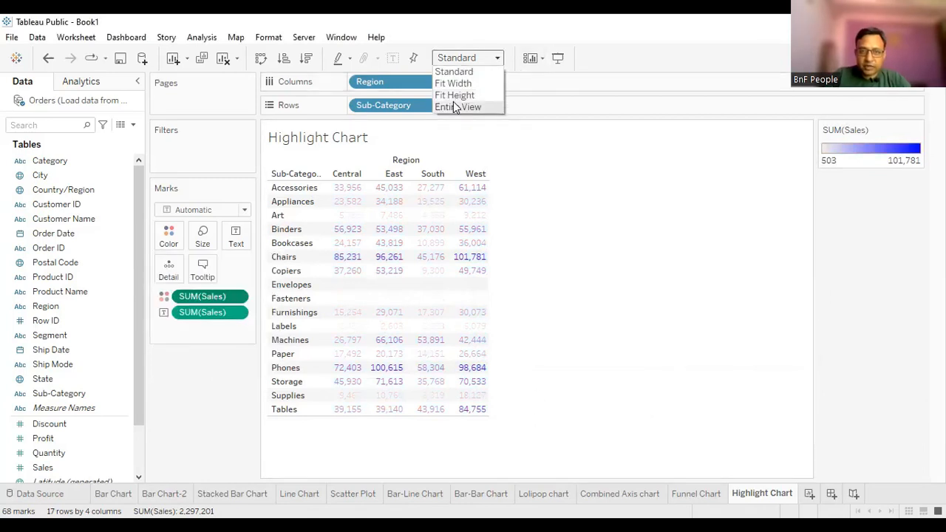
{"action": "left_click", "coordinate": [455, 106]}
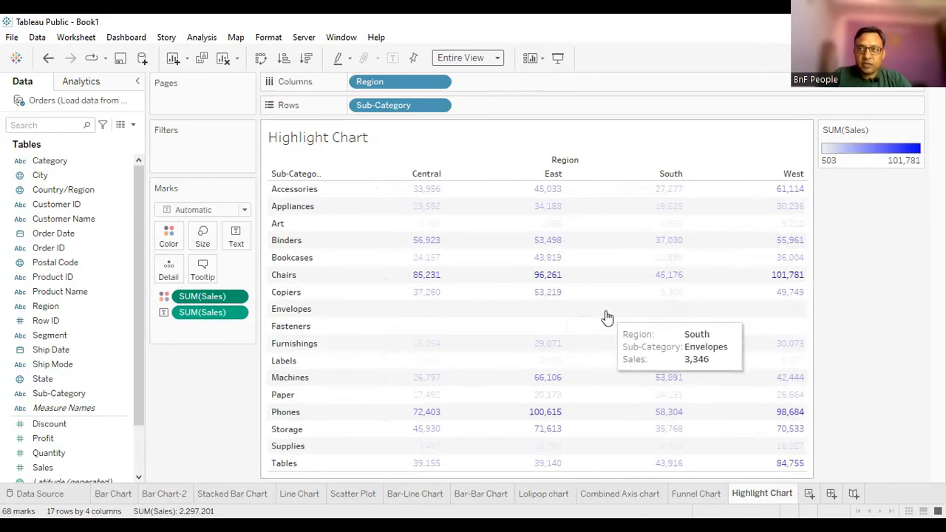
{"action": "left_click", "coordinate": [245, 211]}
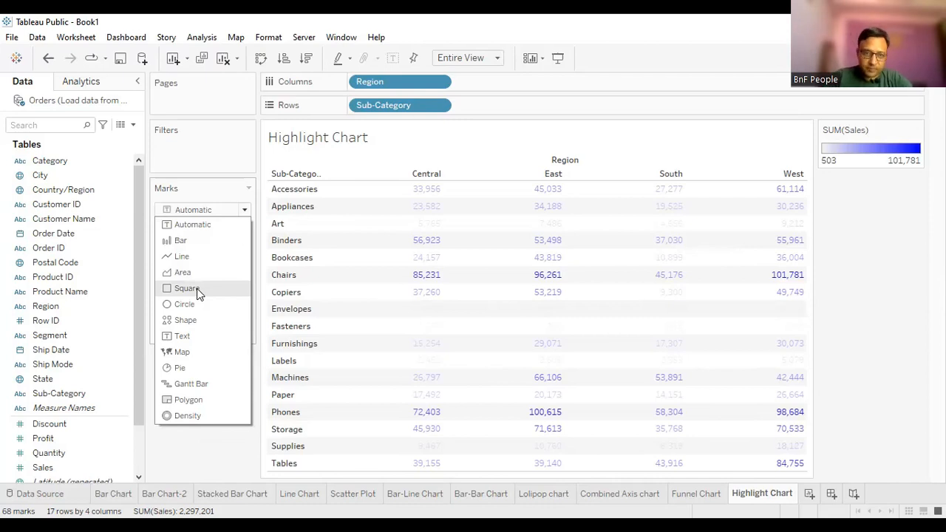
{"action": "left_click", "coordinate": [209, 453]}
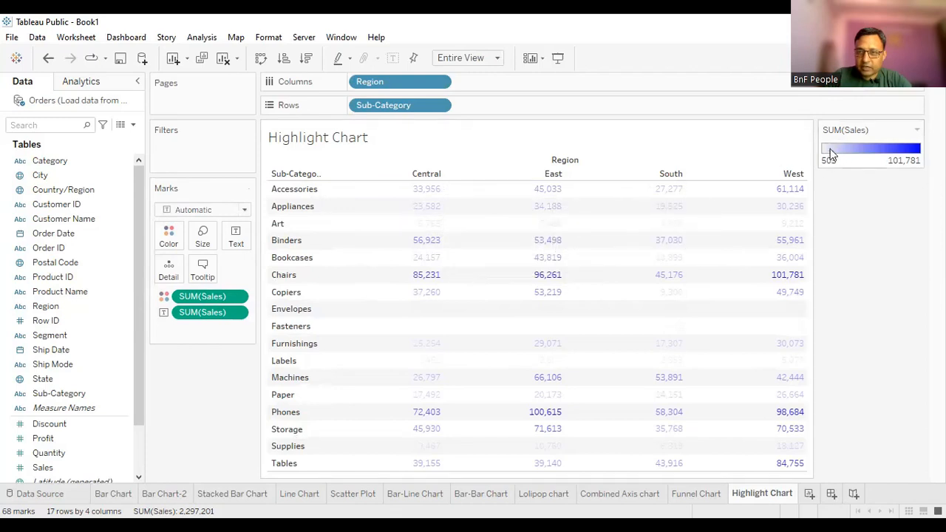
{"action": "left_click", "coordinate": [245, 212]}
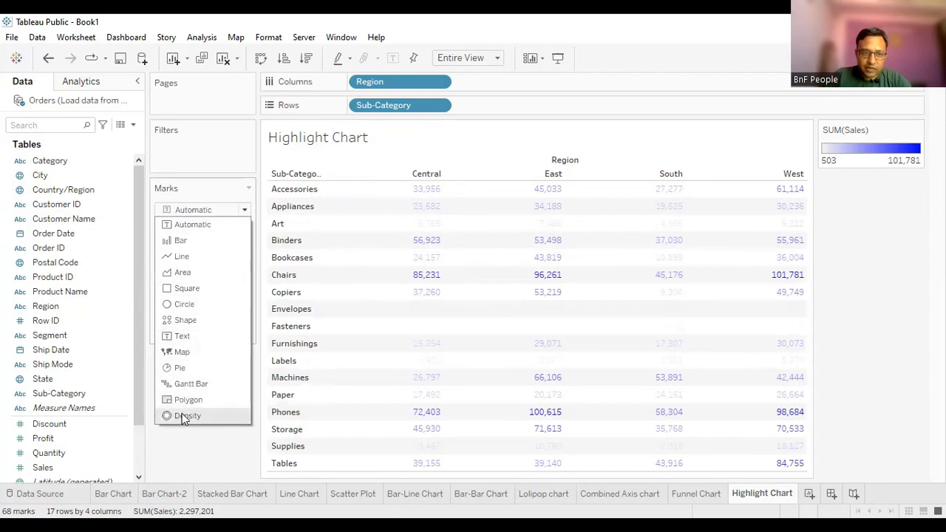
{"action": "left_click", "coordinate": [187, 289]}
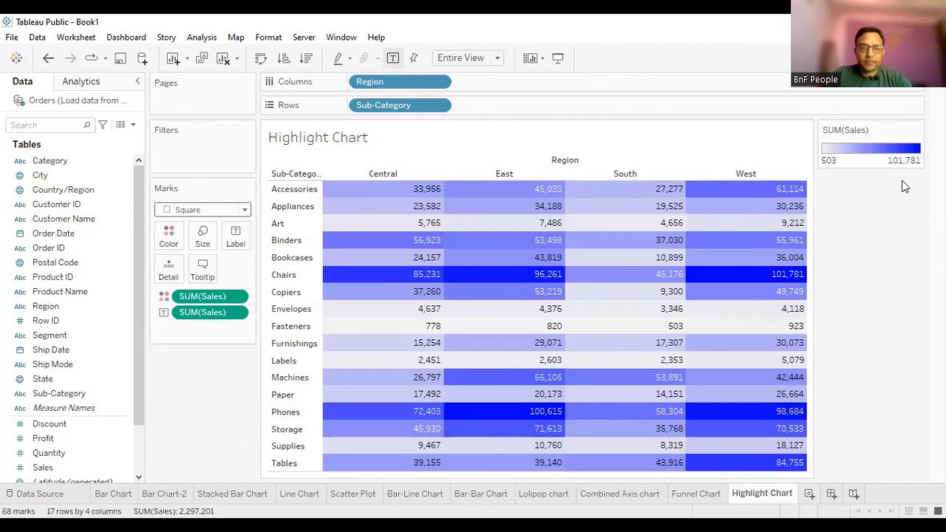
- Present the highlight chart full screen and review the bar, stacked bar and line chart sheets before returning to editing
{"action": "left_click", "coordinate": [558, 59]}
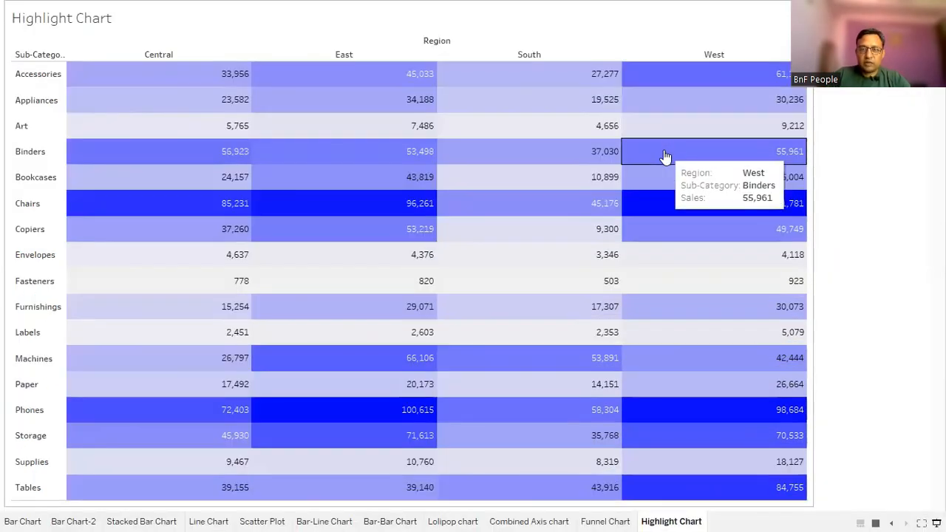
{"action": "left_click", "coordinate": [31, 520]}
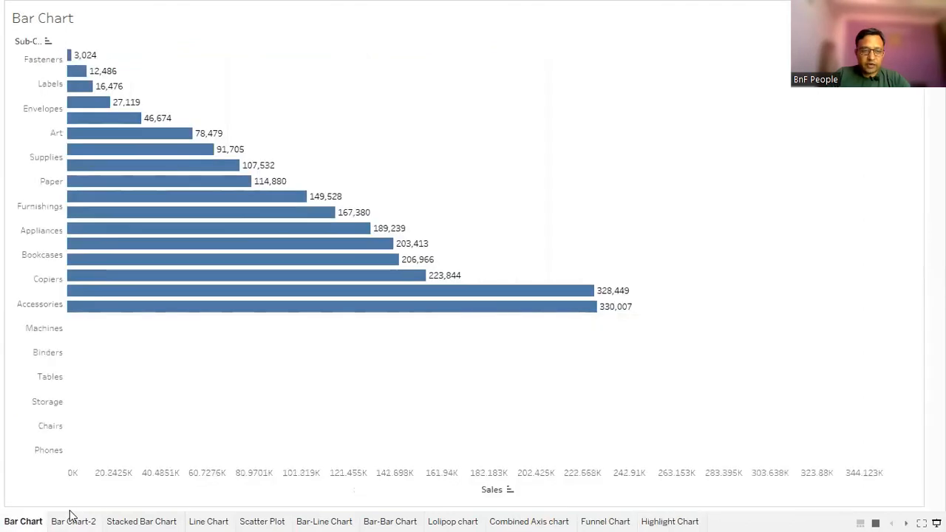
{"action": "left_click", "coordinate": [69, 521]}
{"action": "left_click", "coordinate": [158, 517]}
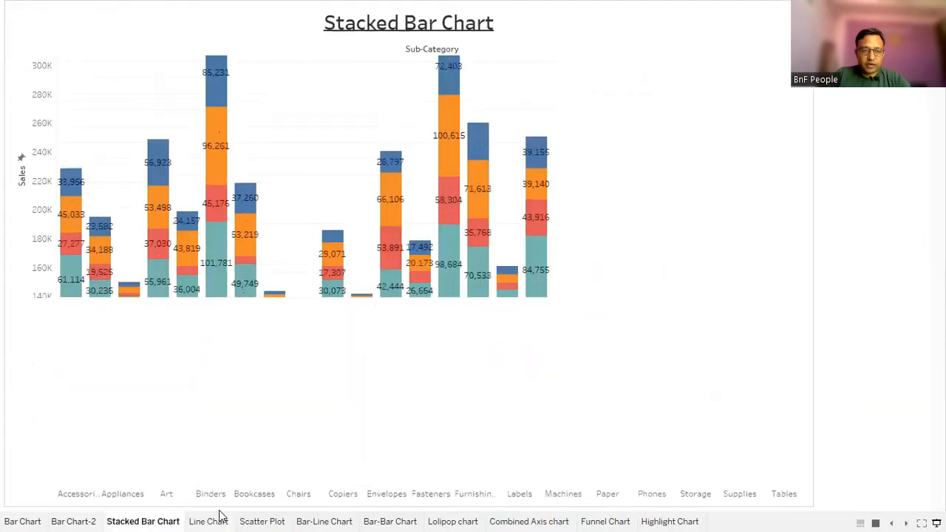
{"action": "left_click", "coordinate": [218, 517]}
{"action": "left_click", "coordinate": [668, 519]}
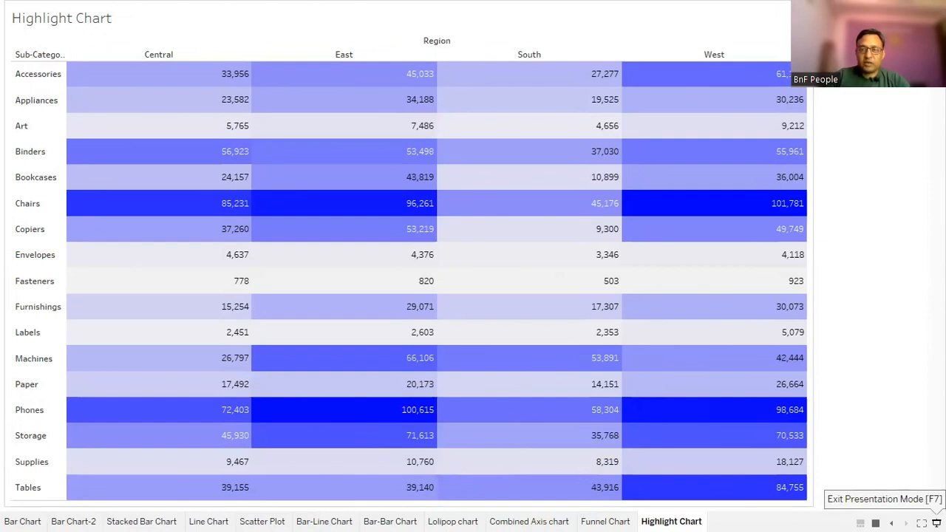
{"action": "left_click", "coordinate": [935, 522]}
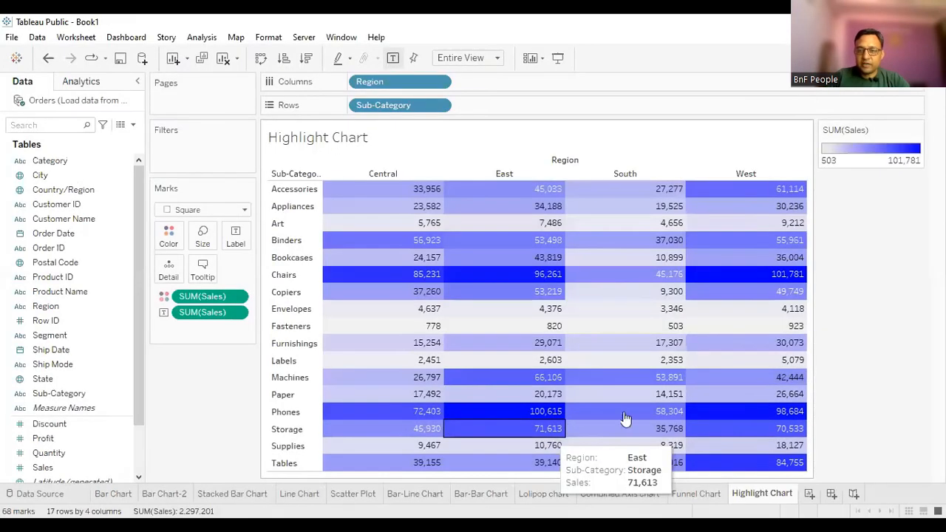
- Add a new worksheet and plot the State field in the empty view as a symbol map
{"action": "left_click", "coordinate": [809, 495]}
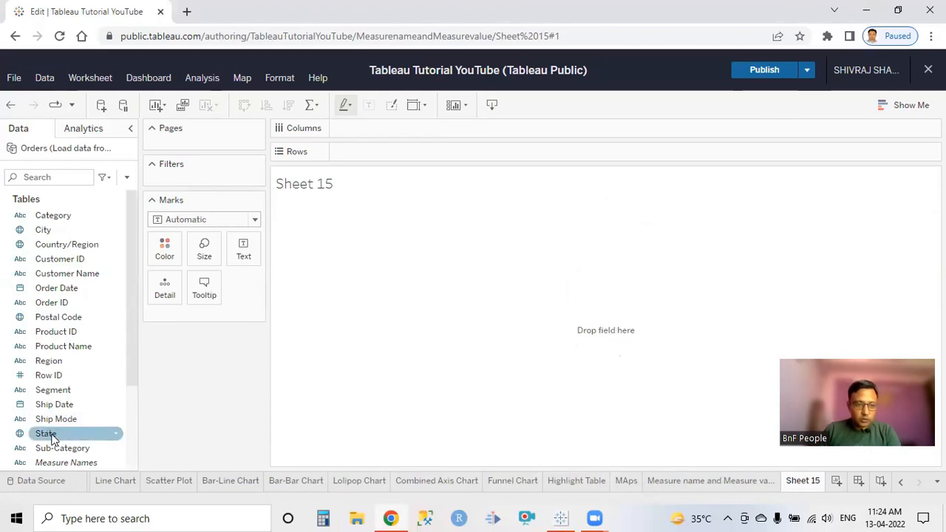
{"action": "left_click", "coordinate": [904, 104]}
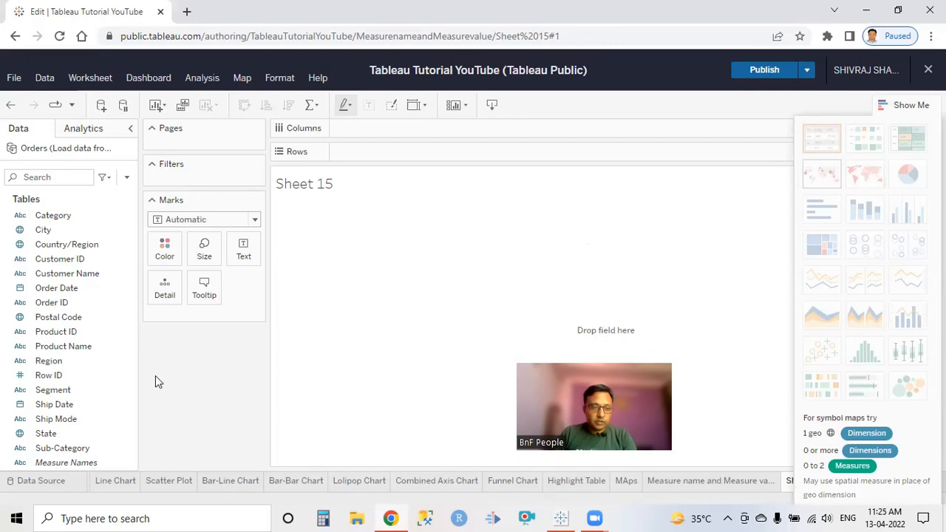
{"action": "left_click", "coordinate": [43, 230]}
{"action": "left_click", "coordinate": [19, 434]}
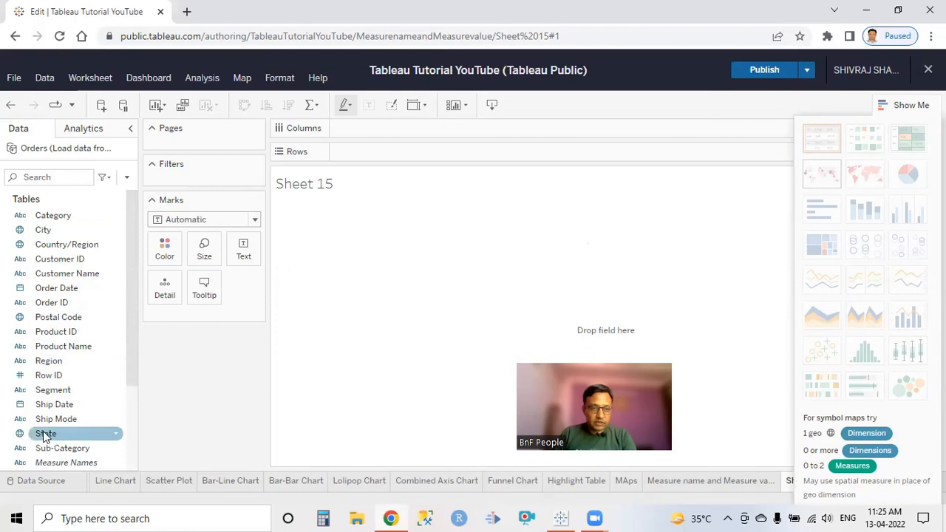
{"action": "left_click_drag", "start_coordinate": [46, 435], "coordinate": [573, 289]}
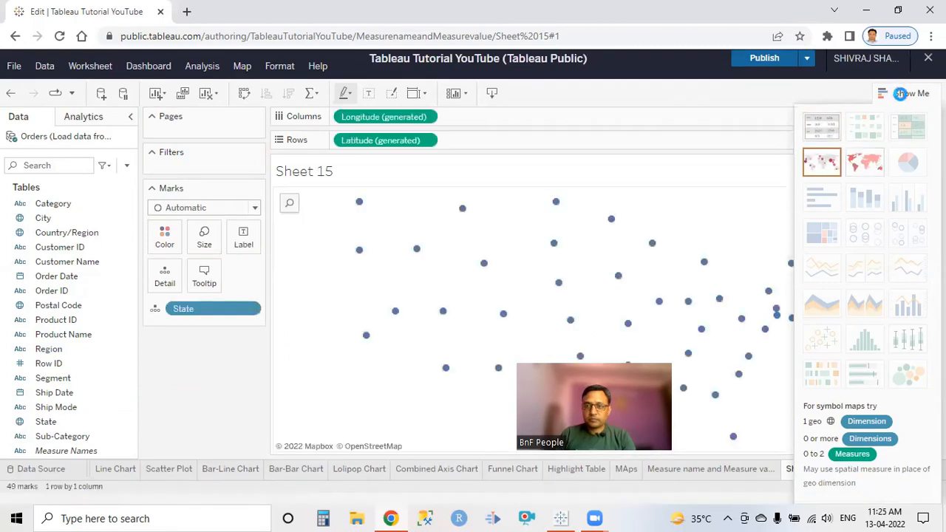
{"action": "left_click", "coordinate": [903, 93]}
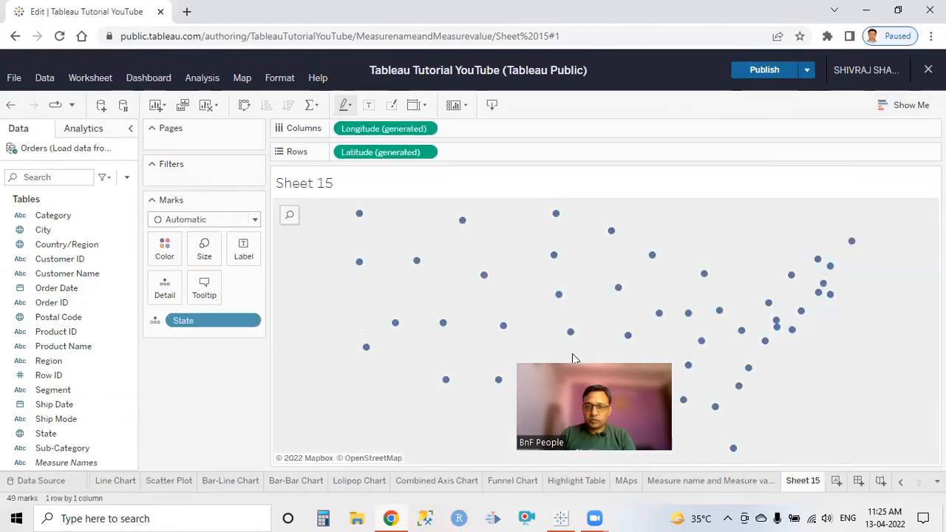
{"action": "left_click_drag", "start_coordinate": [574, 358], "coordinate": [855, 365]}
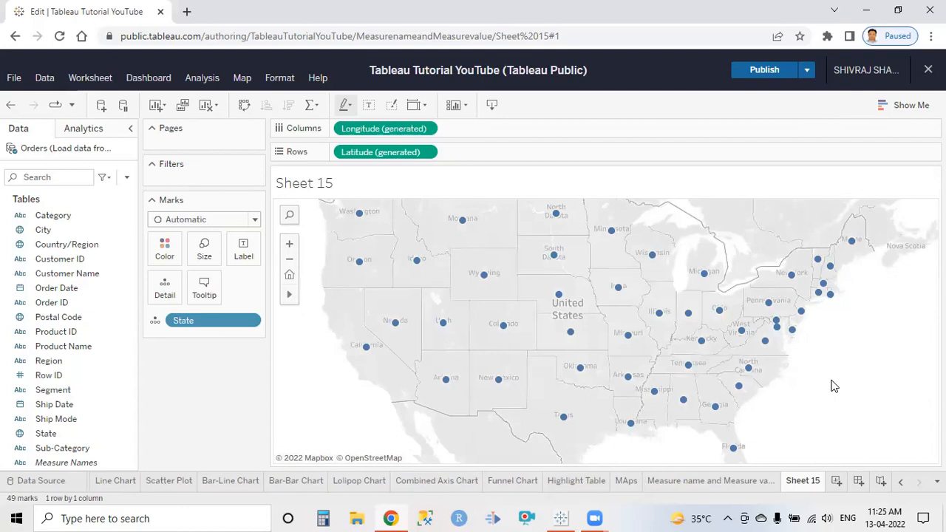
- Label the map's marks with the State name and the sum of Profit
{"action": "left_click_drag", "start_coordinate": [46, 437], "coordinate": [247, 251]}
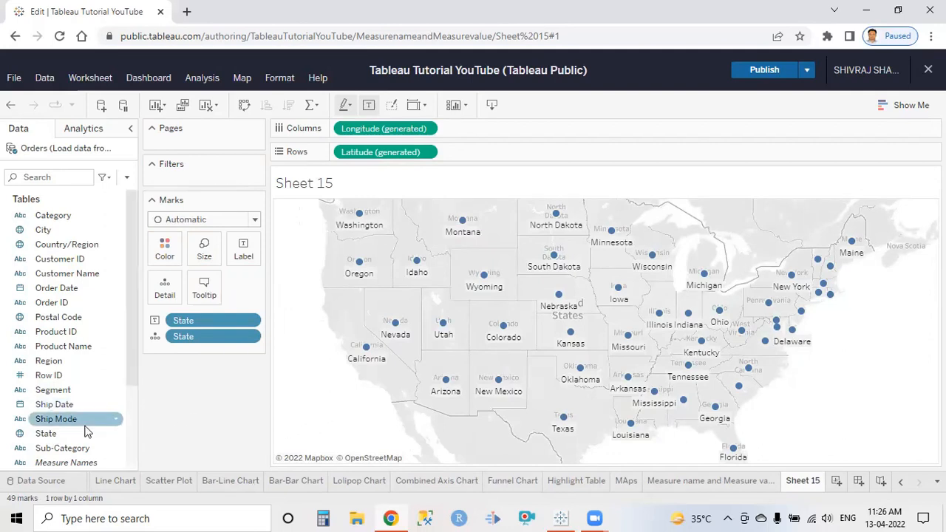
{"action": "scroll", "coordinate": [63, 390], "scroll_direction": "down", "scroll_amount": 3}
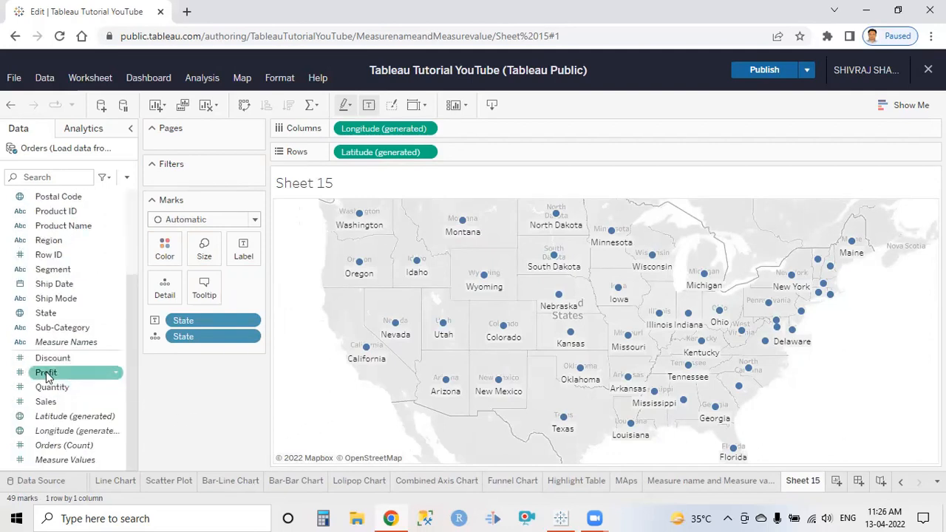
{"action": "left_click_drag", "start_coordinate": [45, 372], "coordinate": [246, 249]}
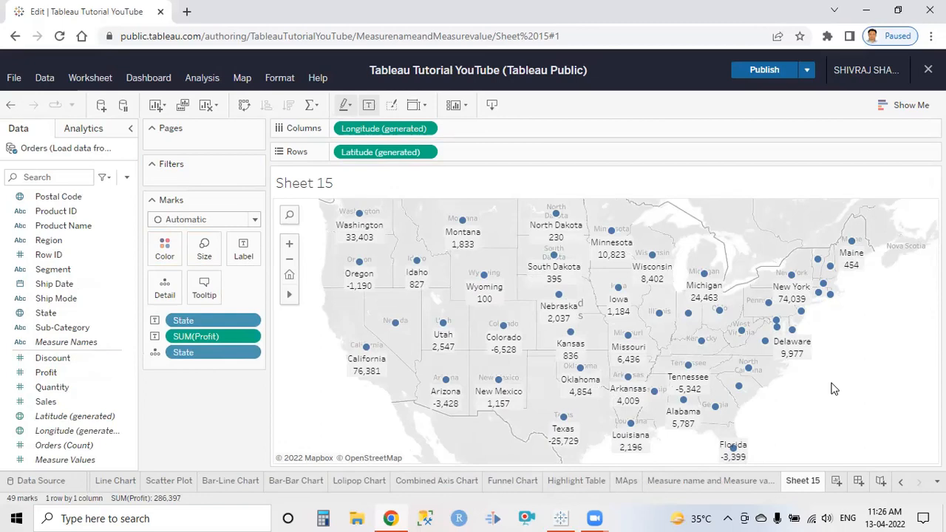
- Color the states on the map by the sum of Profit
{"action": "left_click", "coordinate": [45, 403]}
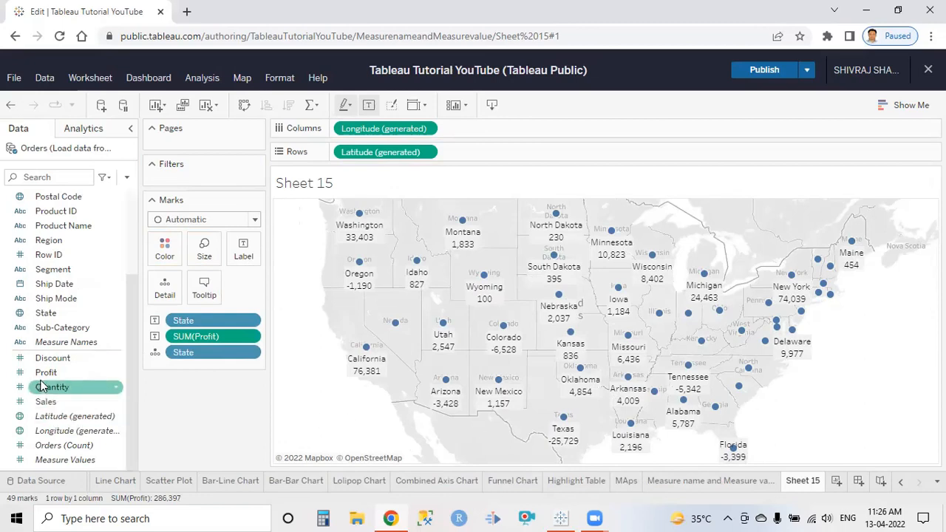
{"action": "left_click_drag", "start_coordinate": [49, 373], "coordinate": [171, 256]}
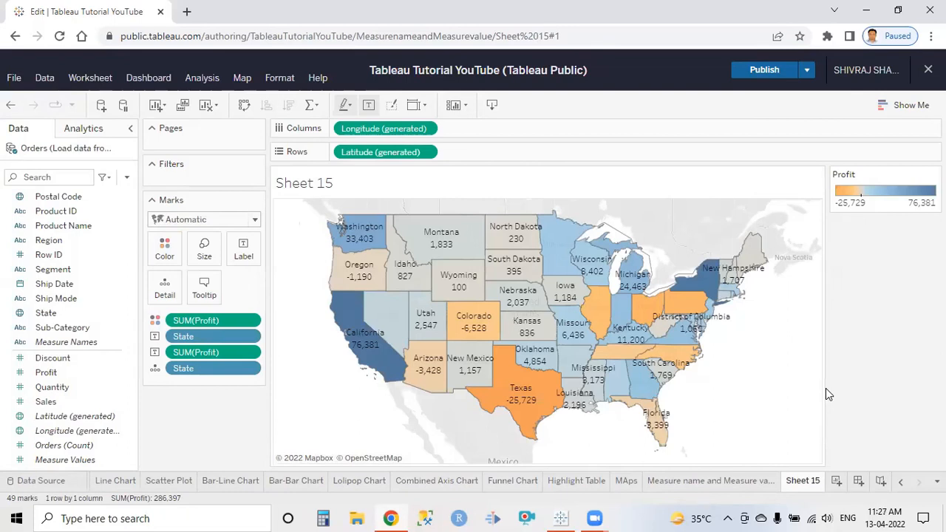
{"action": "mouse_move", "coordinate": [366, 362]}
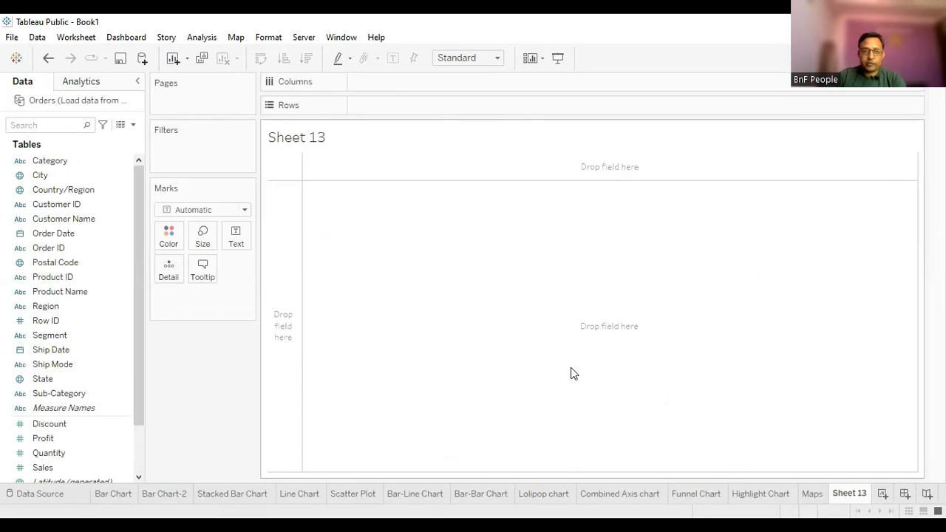
- Build a text table on the blank Sheet 13 with Measure Names as rows and Measure Values as text
{"action": "left_click_drag", "start_coordinate": [136, 318], "coordinate": [136, 401]}
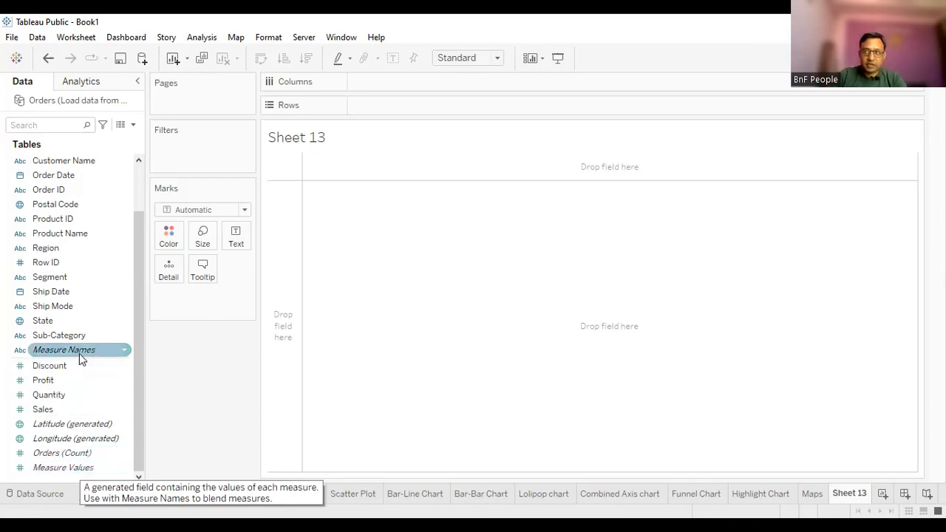
{"action": "left_click_drag", "start_coordinate": [80, 353], "coordinate": [562, 356]}
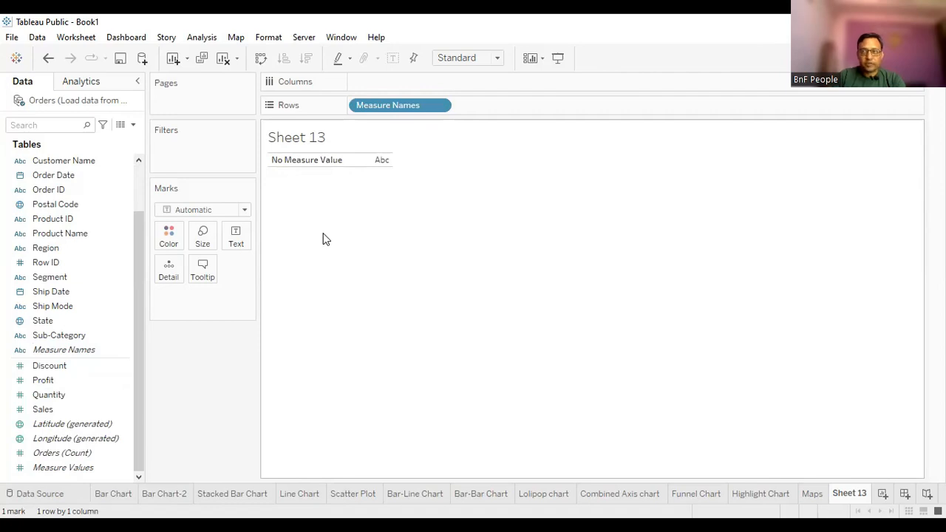
{"action": "left_click", "coordinate": [62, 352]}
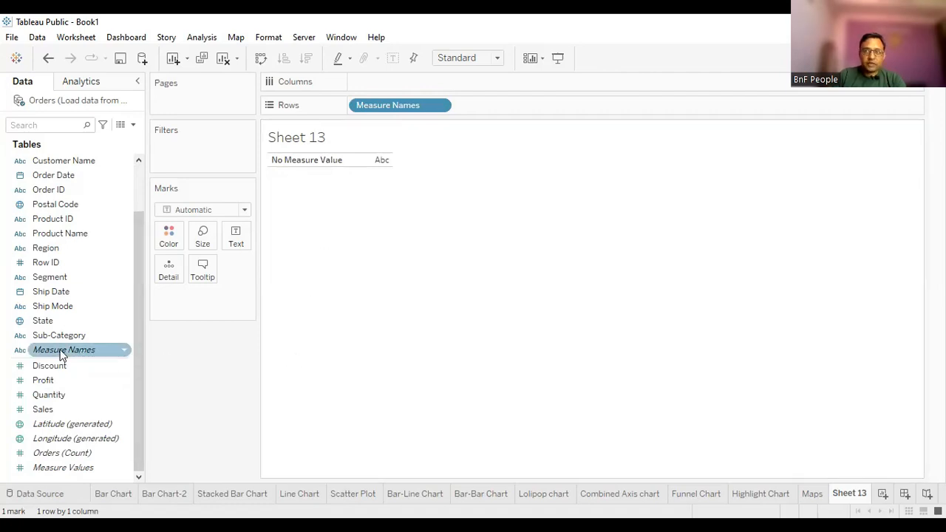
{"action": "left_click", "coordinate": [49, 470]}
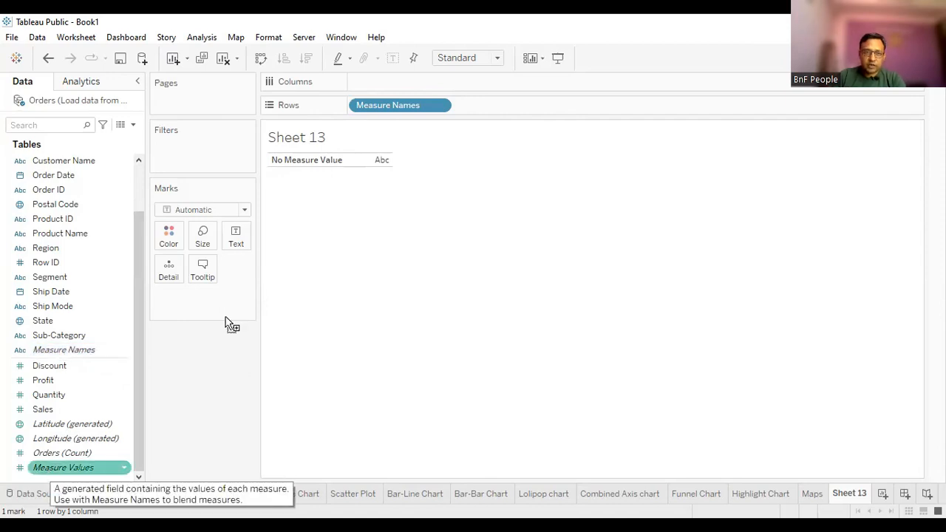
{"action": "left_click_drag", "start_coordinate": [242, 275], "coordinate": [237, 238]}
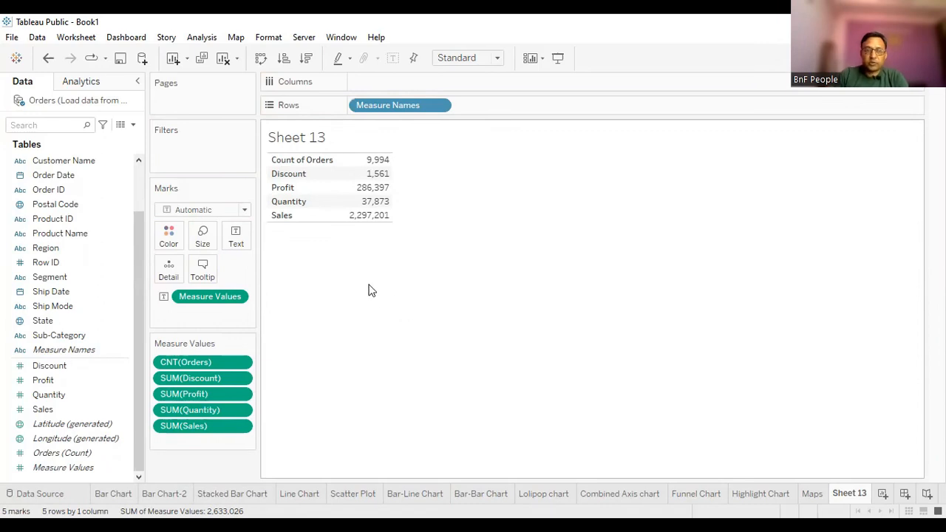
{"action": "mouse_move", "coordinate": [374, 170]}
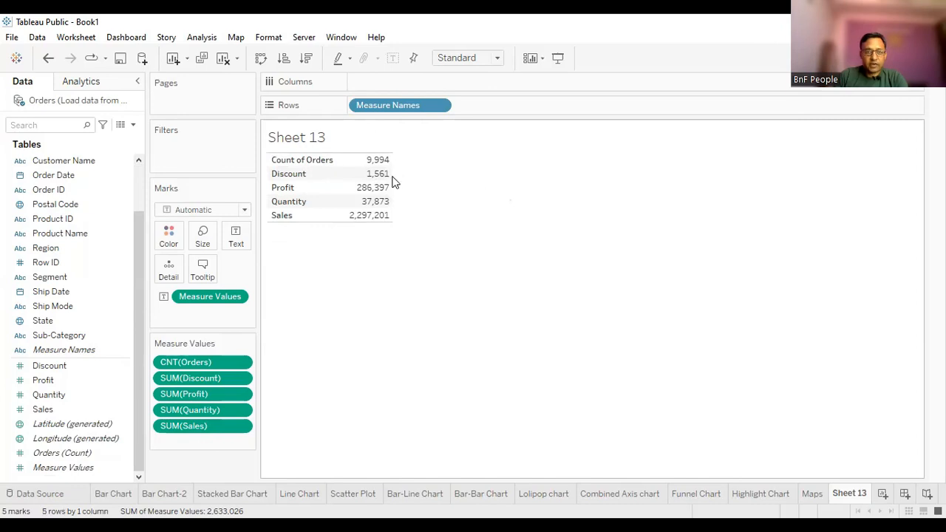
{"action": "mouse_move", "coordinate": [392, 190]}
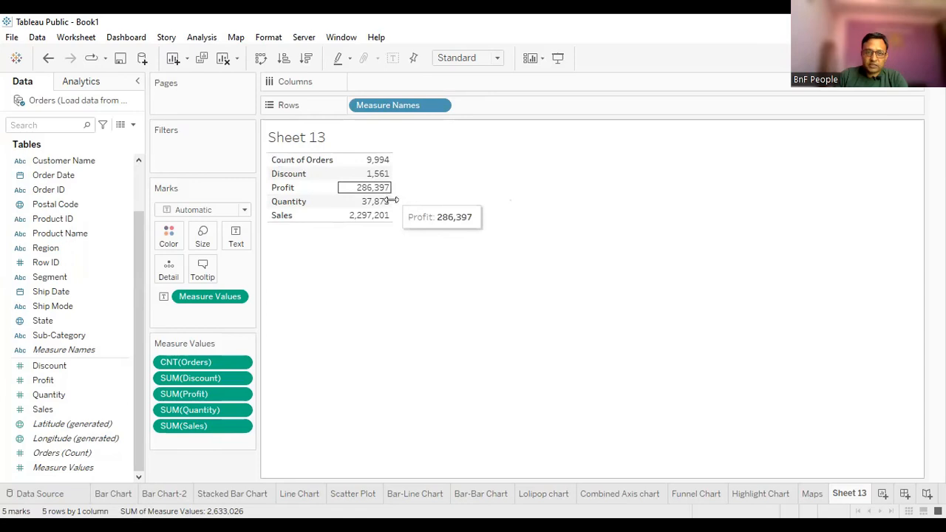
{"action": "mouse_move", "coordinate": [393, 207]}
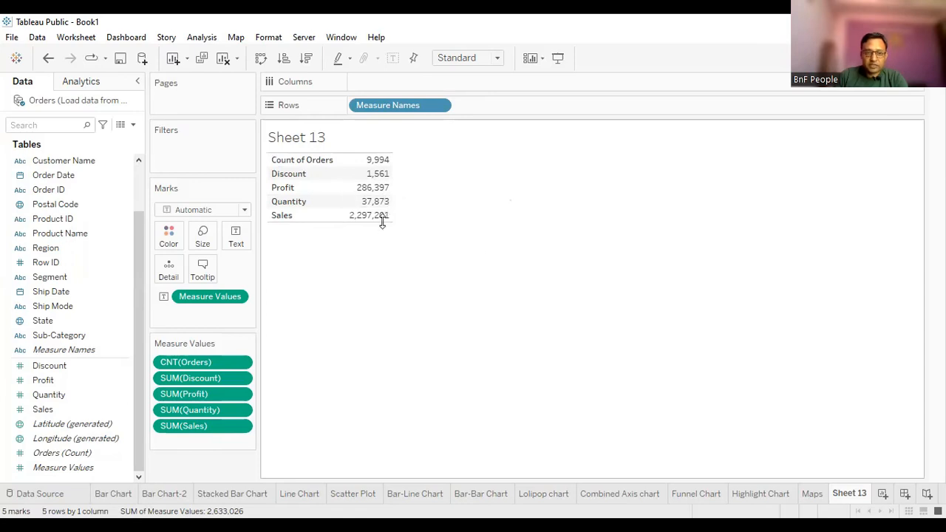